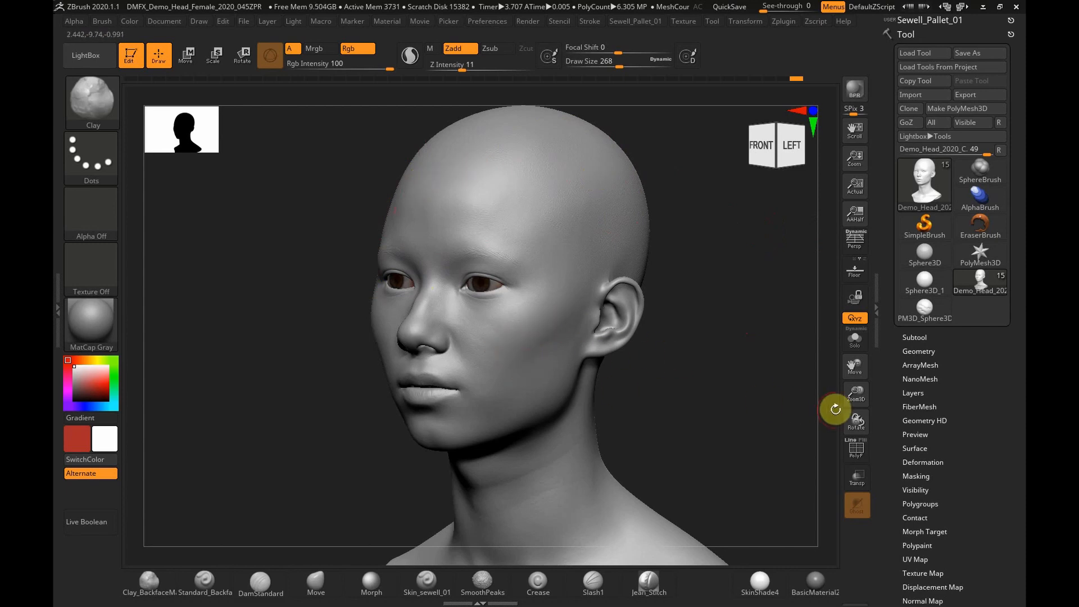
Replace the head's existing morph target with a newly stored one.
left_click_drag(891, 398, 888, 332)
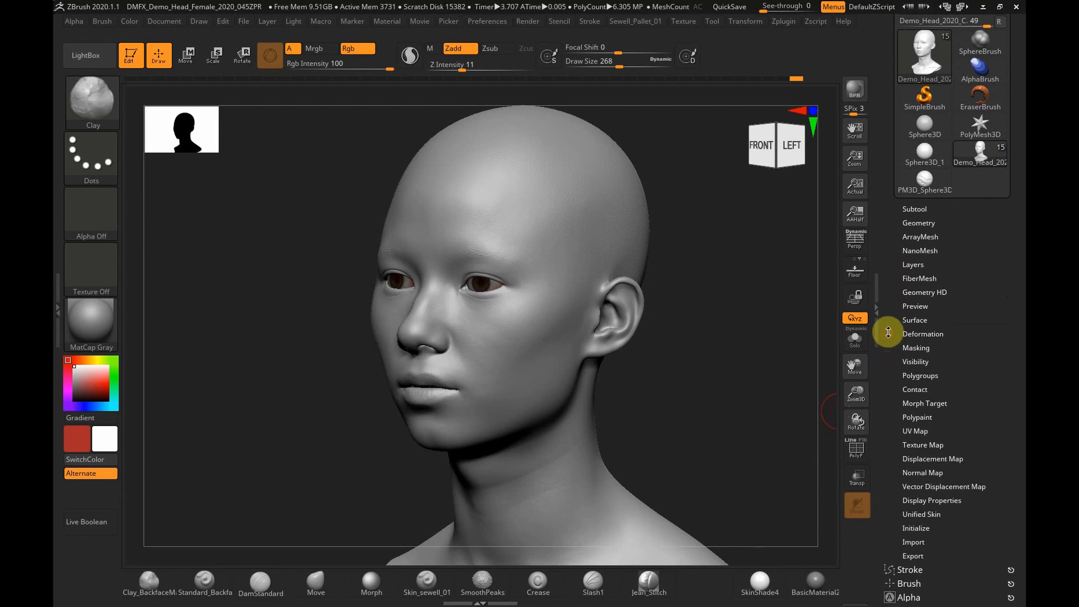
left_click(925, 262)
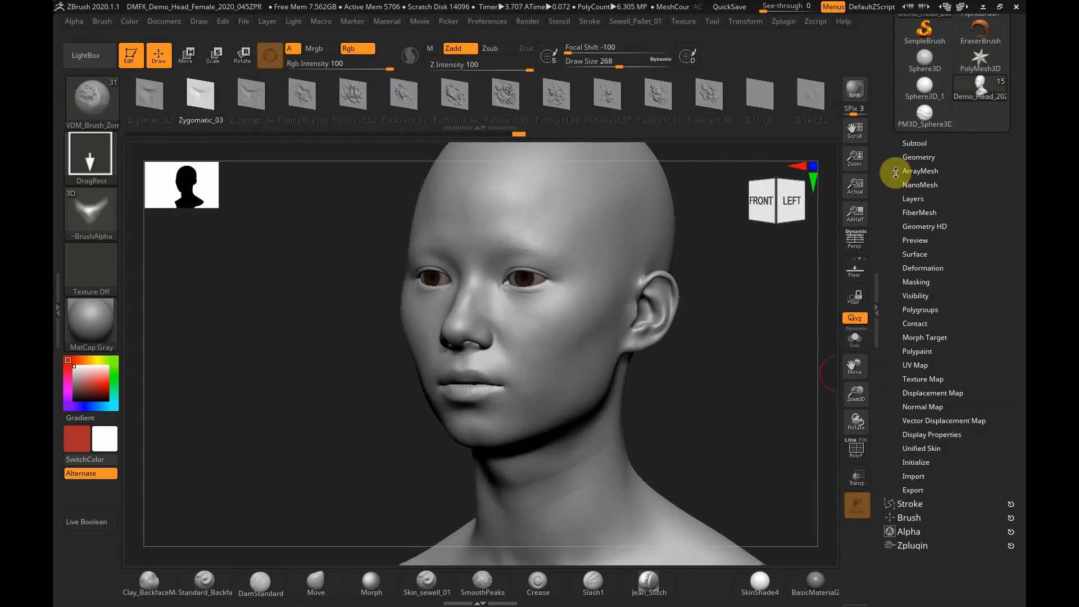
mouse_move(895, 173)
left_mouse_down()
mouse_move(895, 317)
mouse_move(895, 250)
left_mouse_up()
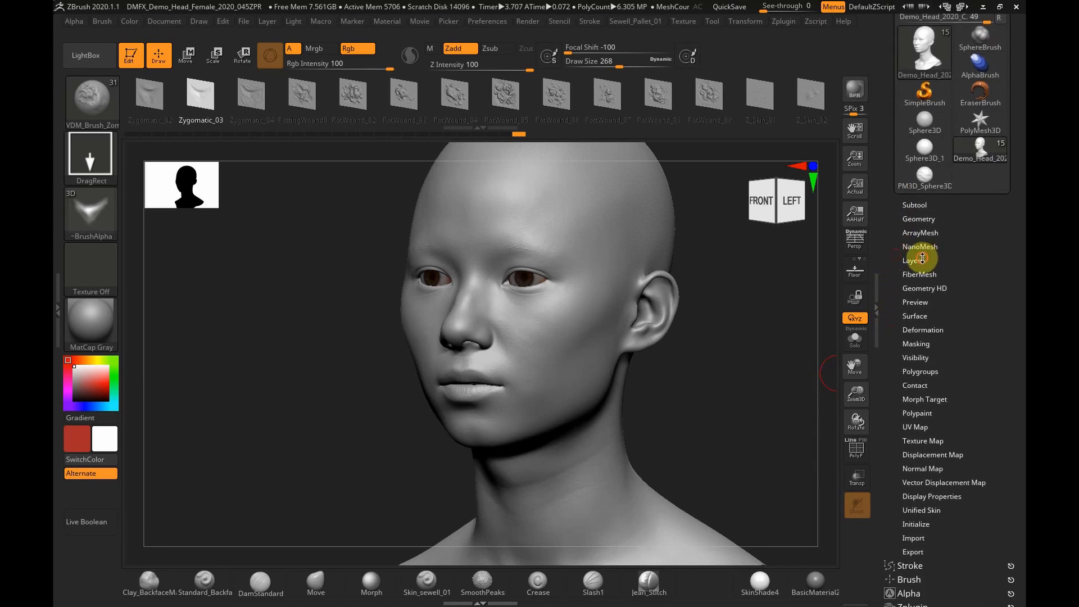
left_click(913, 261)
left_click_drag(885, 337, 888, 253)
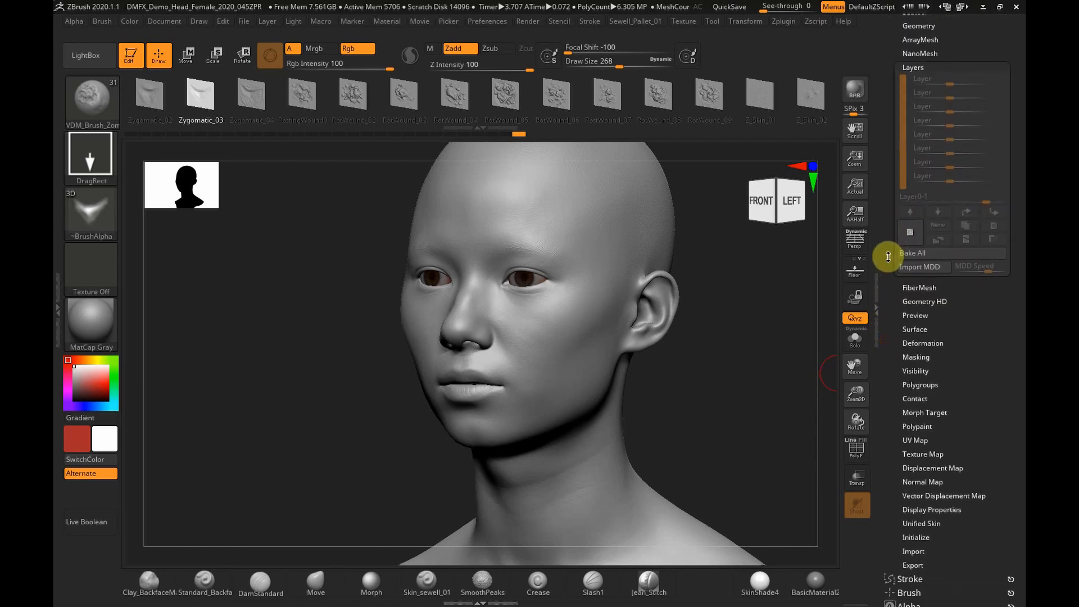
left_click(932, 412)
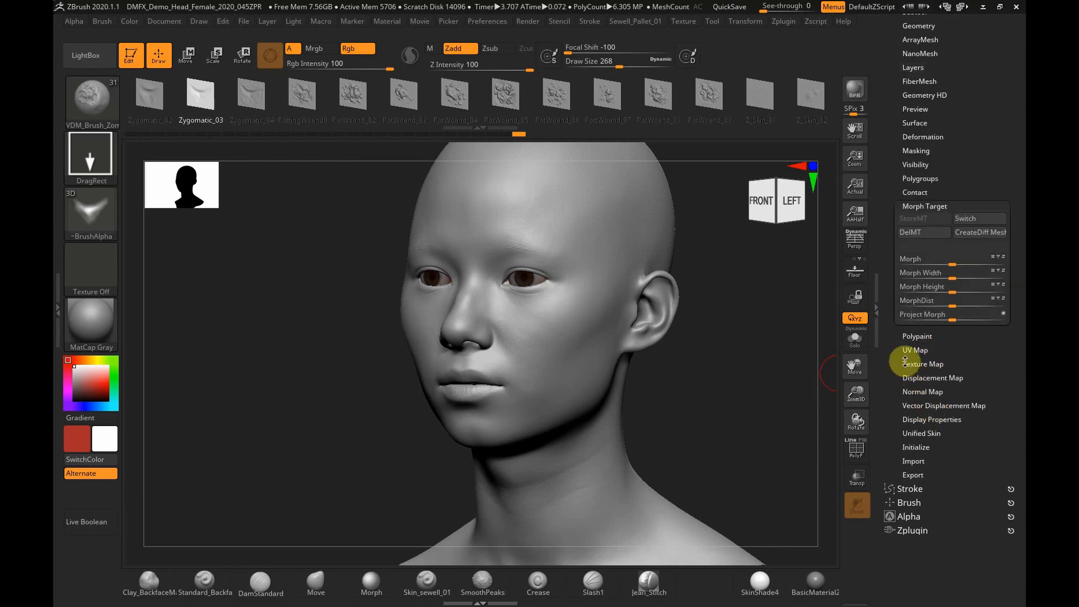
left_click(935, 234)
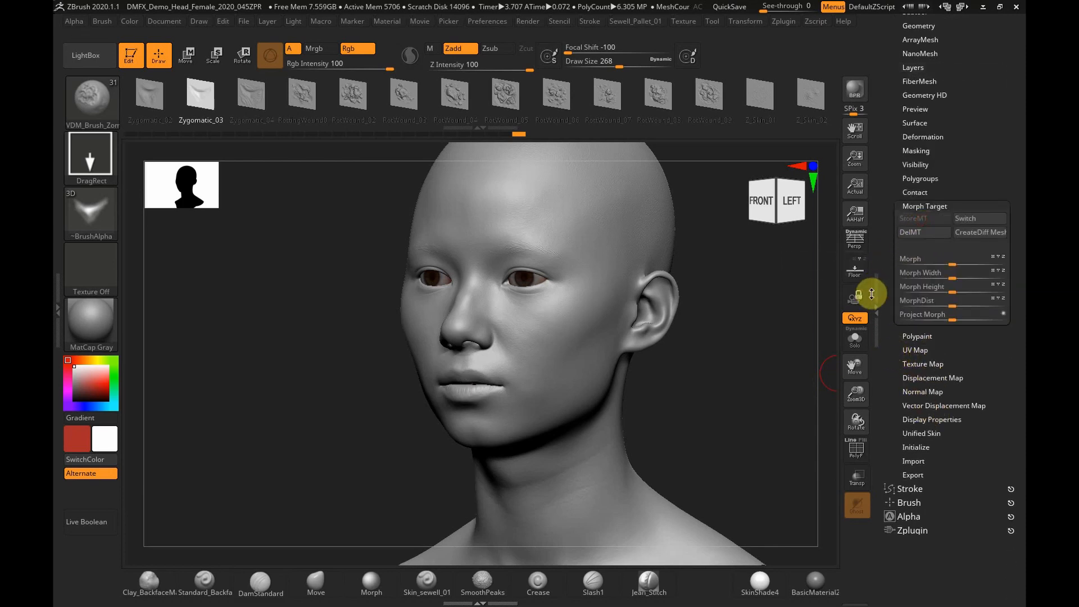
Create a new sculpting layer on the head and name it Morph 1.
scroll(896, 225, "up", 5)
scroll(888, 264, "up", 1)
left_click(913, 259)
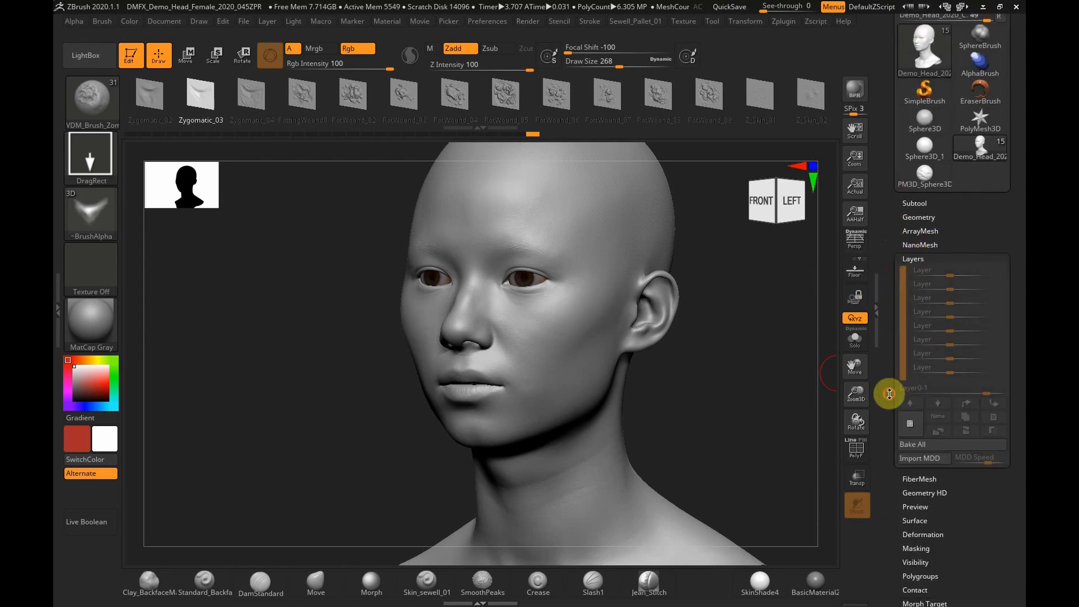
left_click_drag(889, 394, 896, 346)
left_click(909, 350)
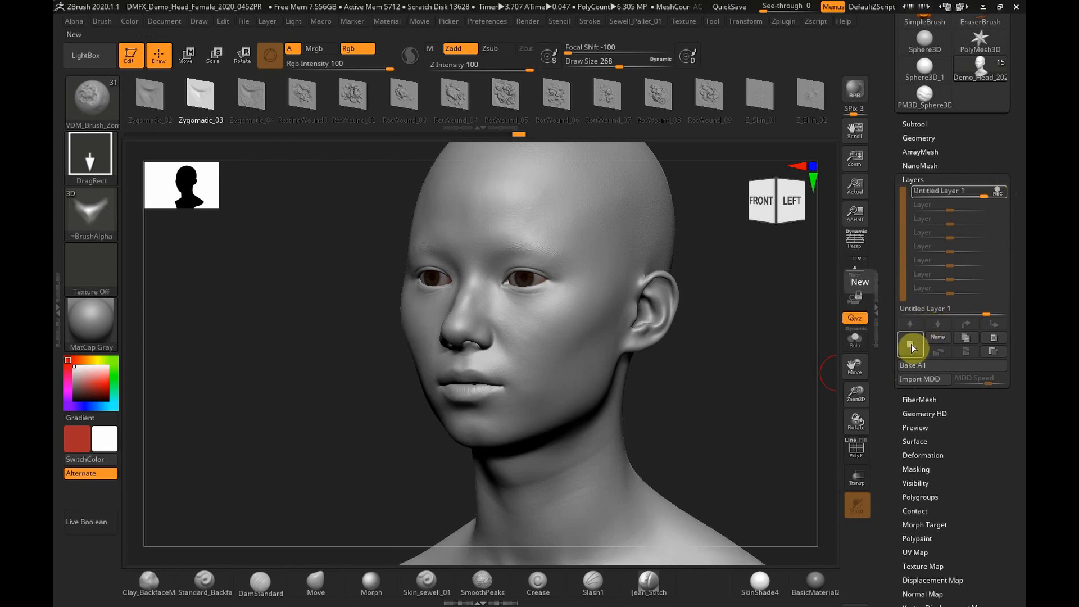
left_click(943, 338)
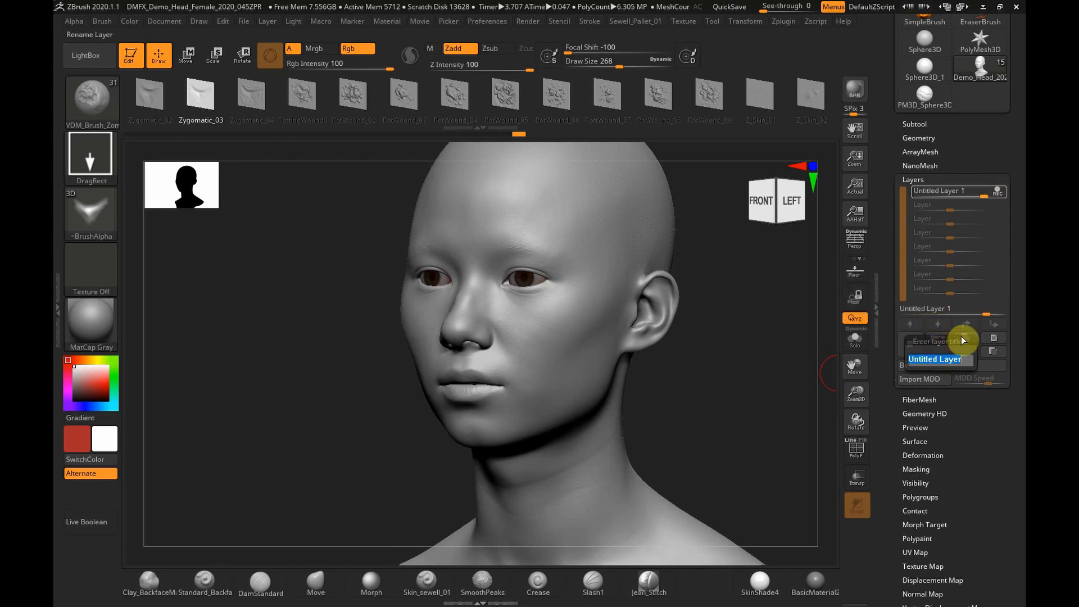
key("BackSpace")
key("shift")
type("Morph 1")
key("Return")
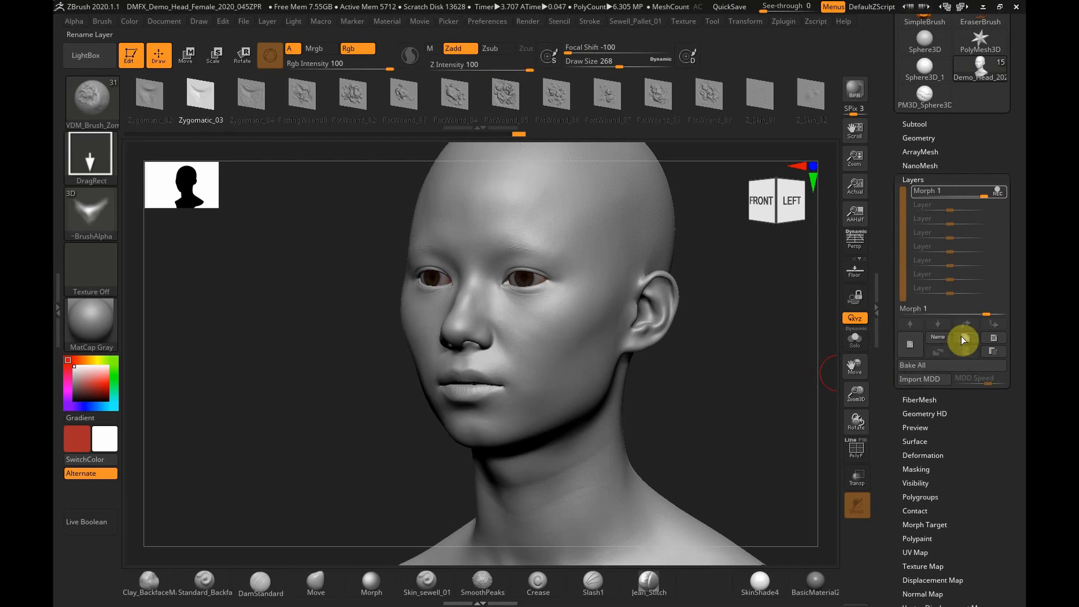
Add a second layer named Sculpt 1 and keep it selected for recording.
left_click(911, 345)
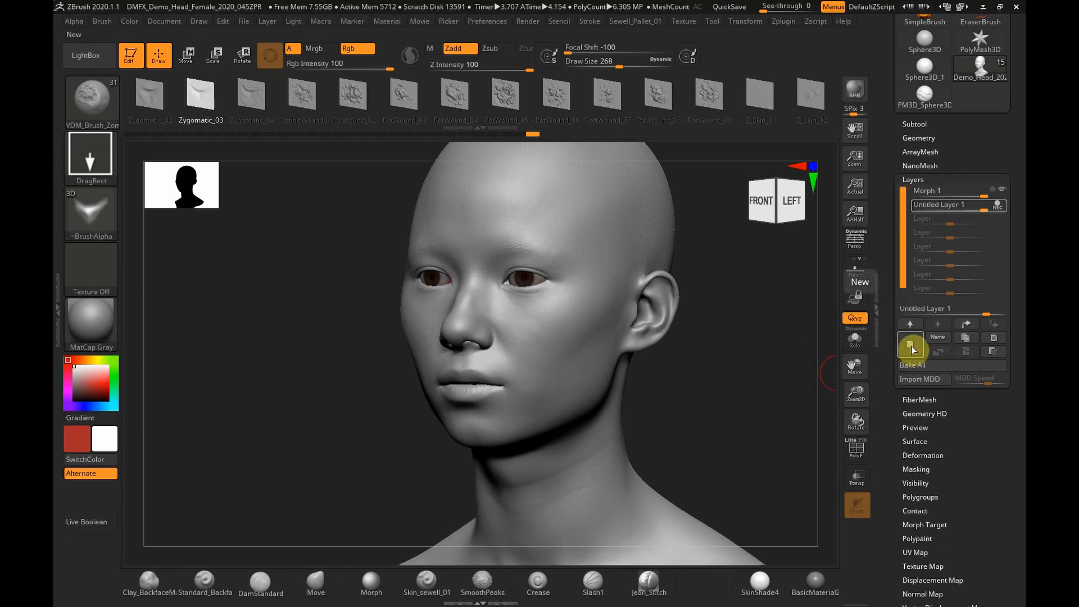
left_click(936, 342)
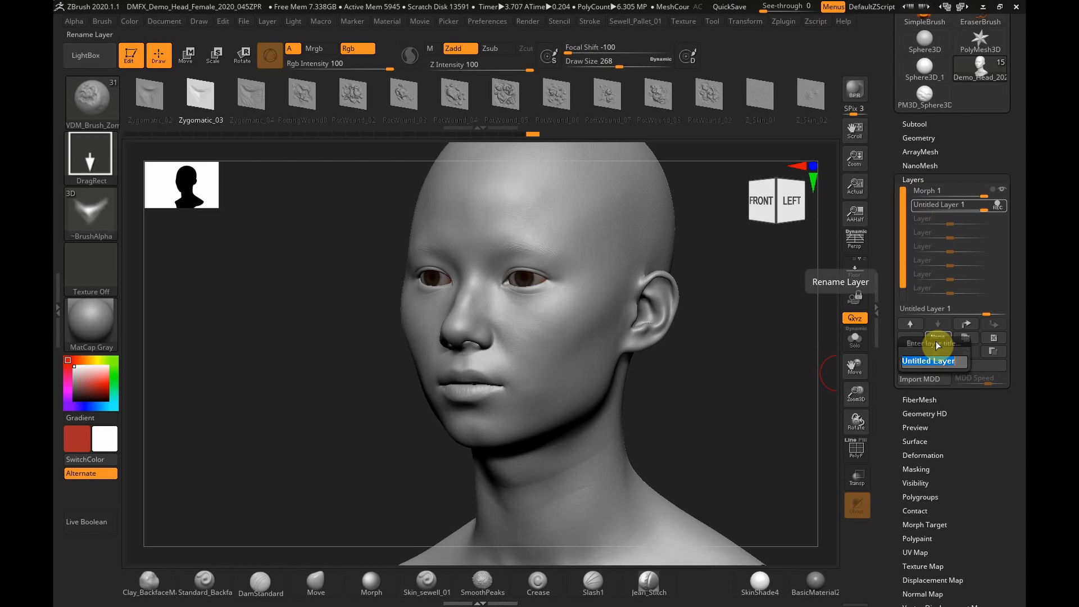
type("Sculp")
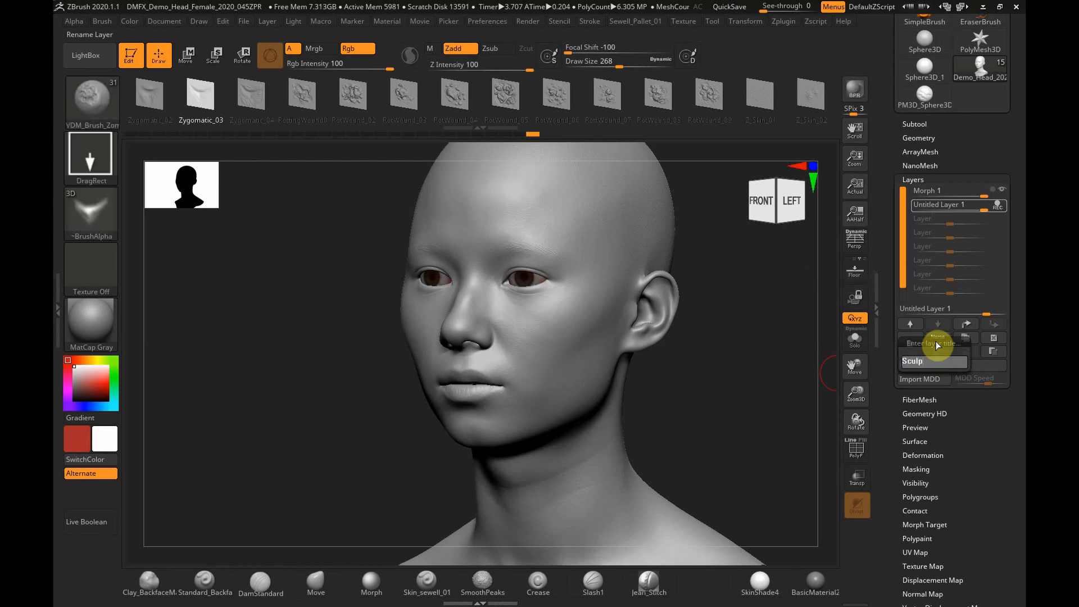
key("Return")
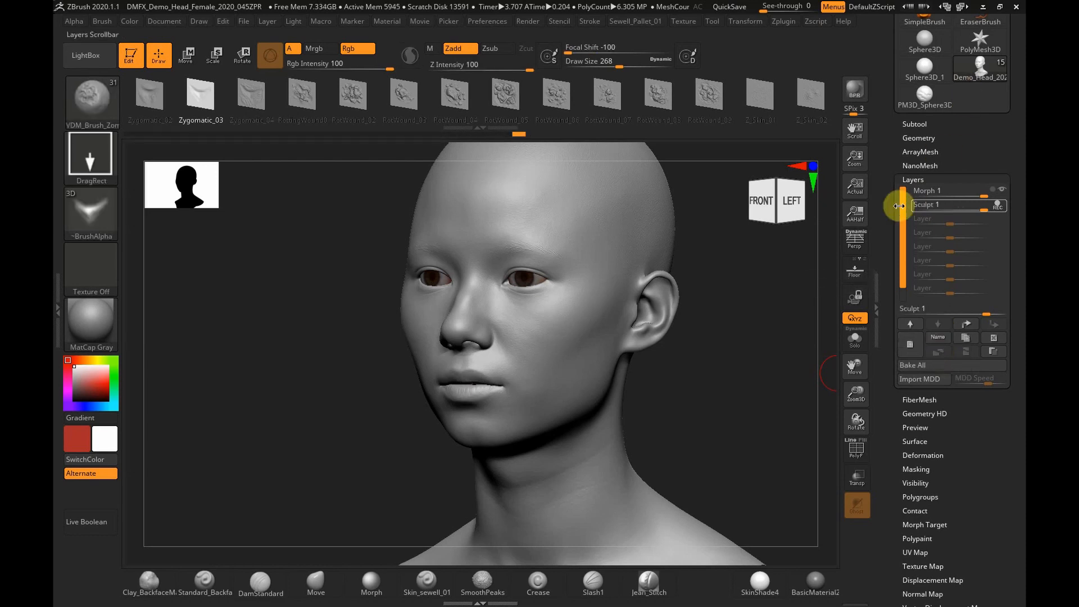
mouse_move(943, 193)
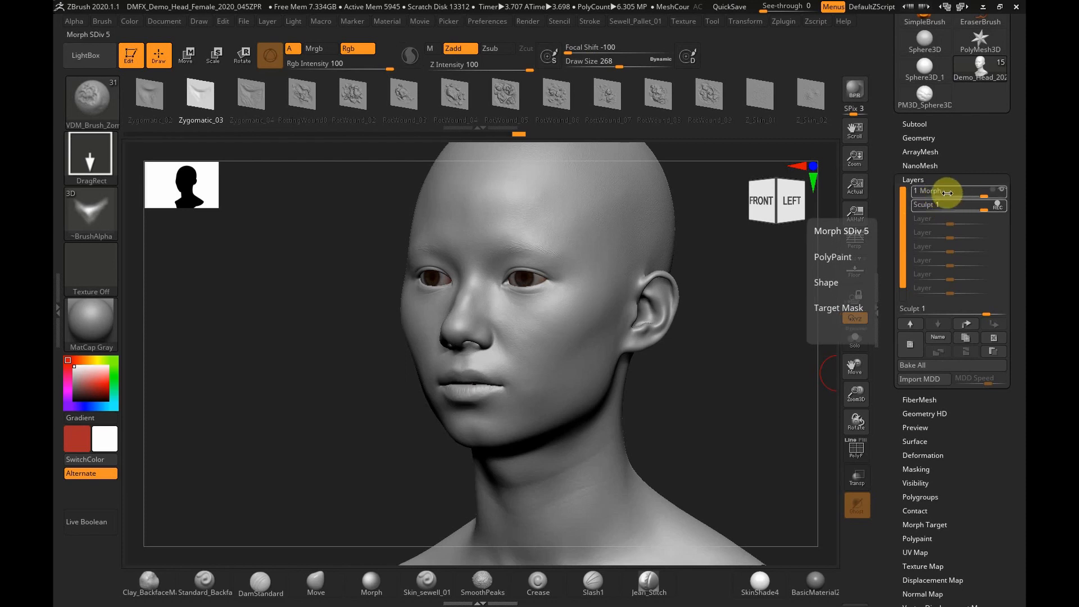
left_click(949, 205)
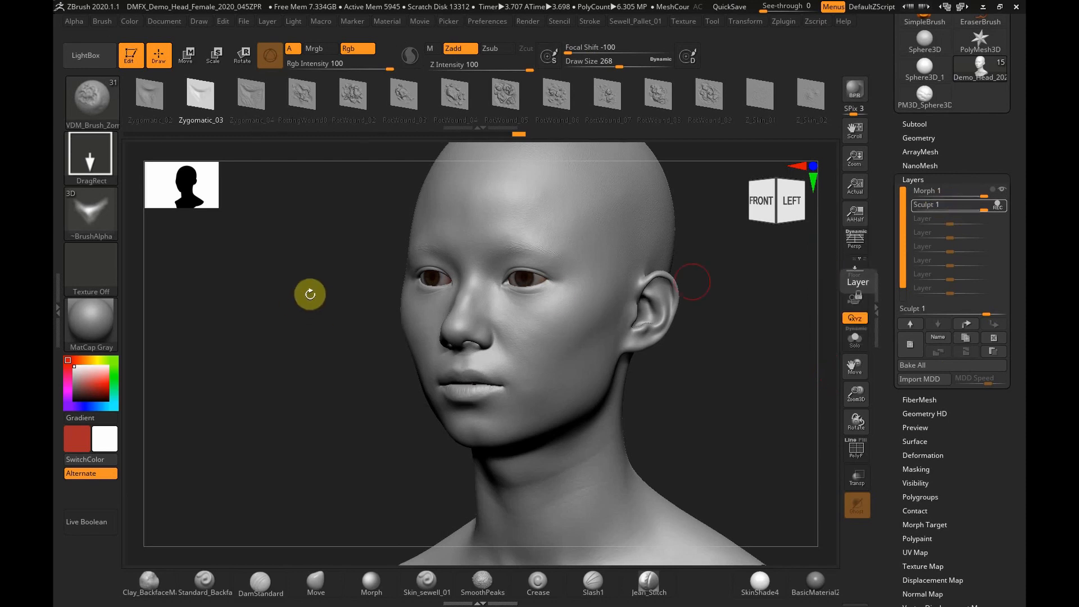
Stamp a zygomatic VDM shape symmetrically over the cheekbones to hollow out both cheeks.
left_click(149, 96)
left_click_drag(301, 99, 287, 100)
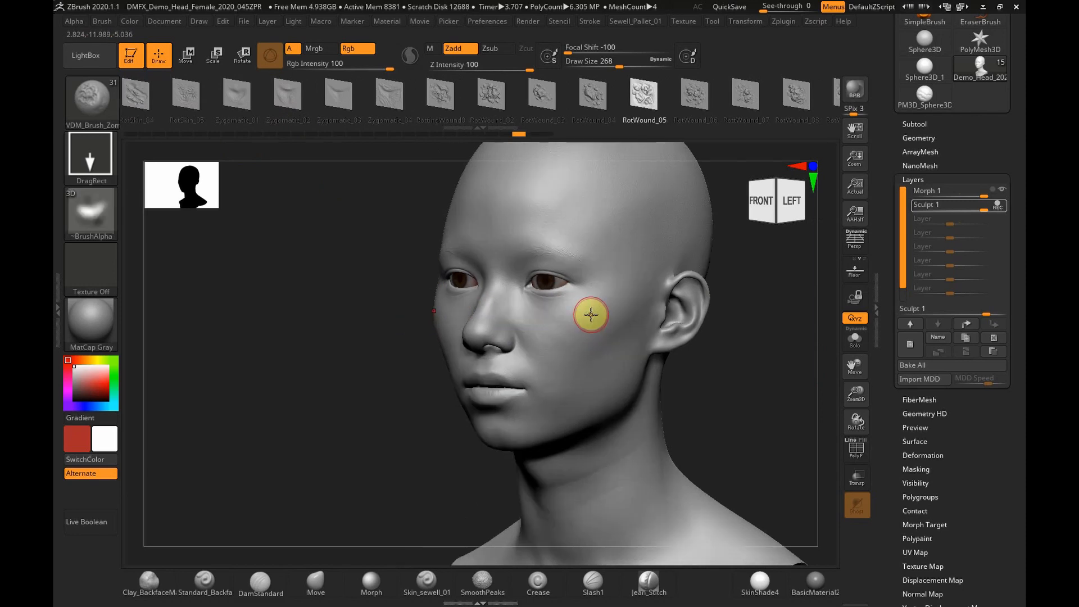
left_click_drag(579, 332, 540, 258)
mouse_move(397, 427)
left_mouse_down()
mouse_move(414, 429)
mouse_move(387, 426)
left_mouse_up()
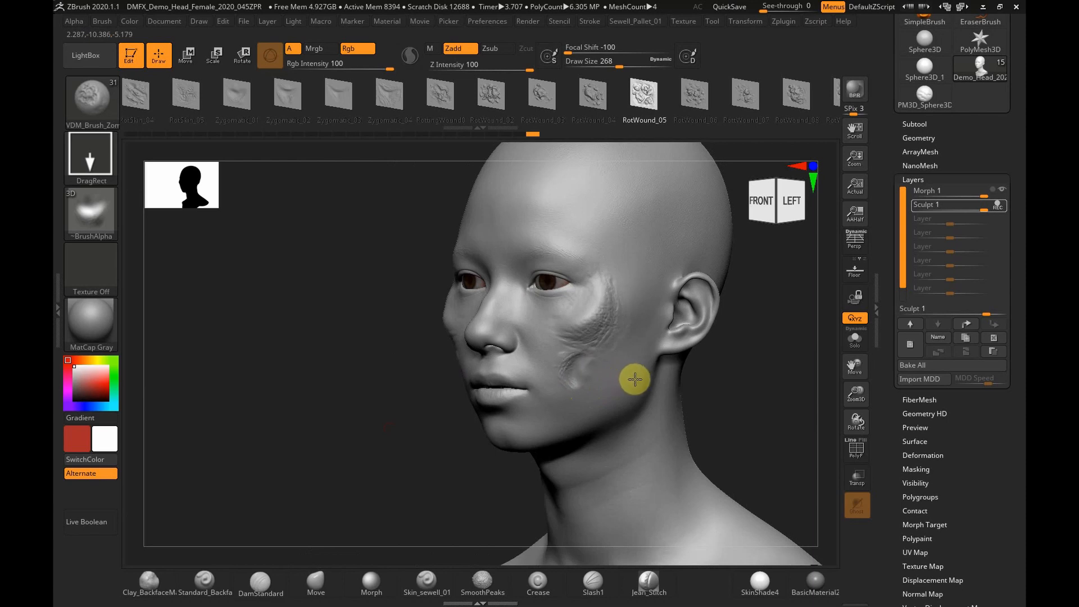
mouse_move(734, 397)
left_mouse_down()
mouse_move(751, 392)
mouse_move(736, 388)
left_mouse_up()
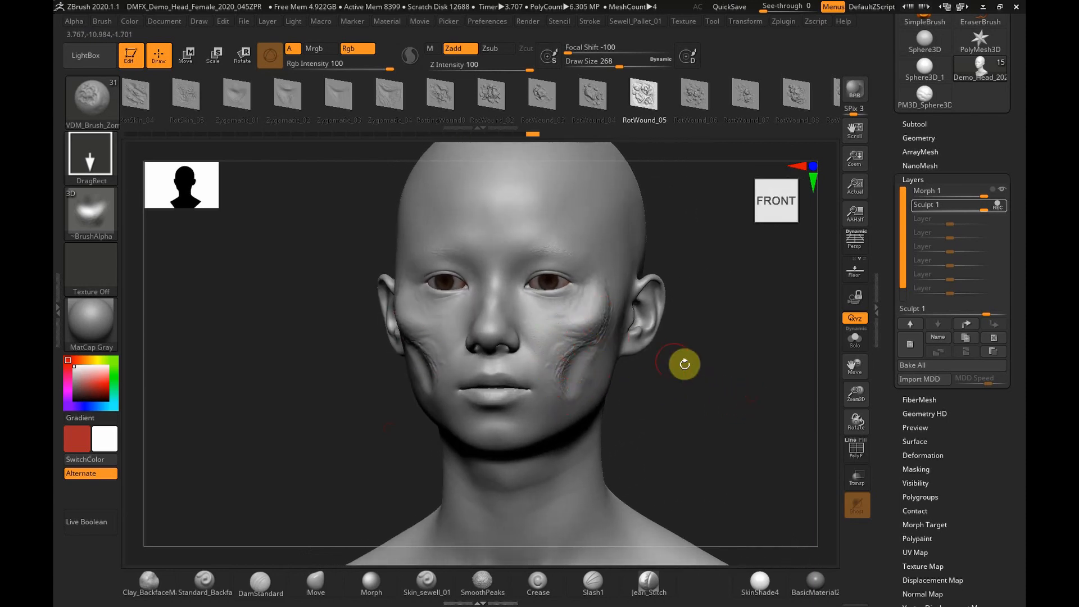
left_click_drag(684, 361, 646, 353)
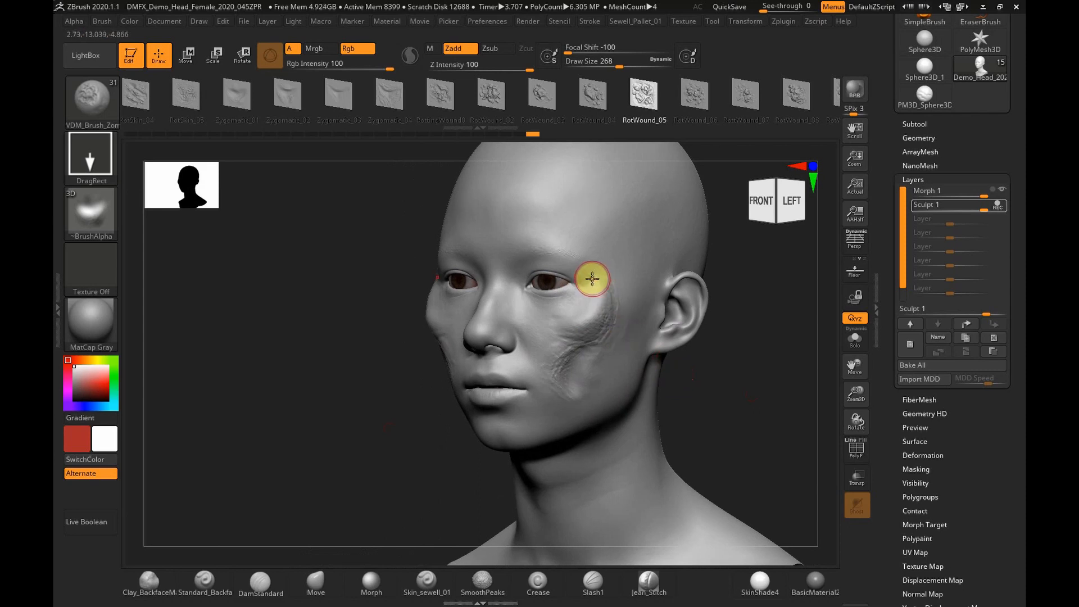
Stamp RotWound_02 on the lower left cheek and RotWound_05 wounds near the ear, on the neck and beside the mouth.
left_click(490, 95)
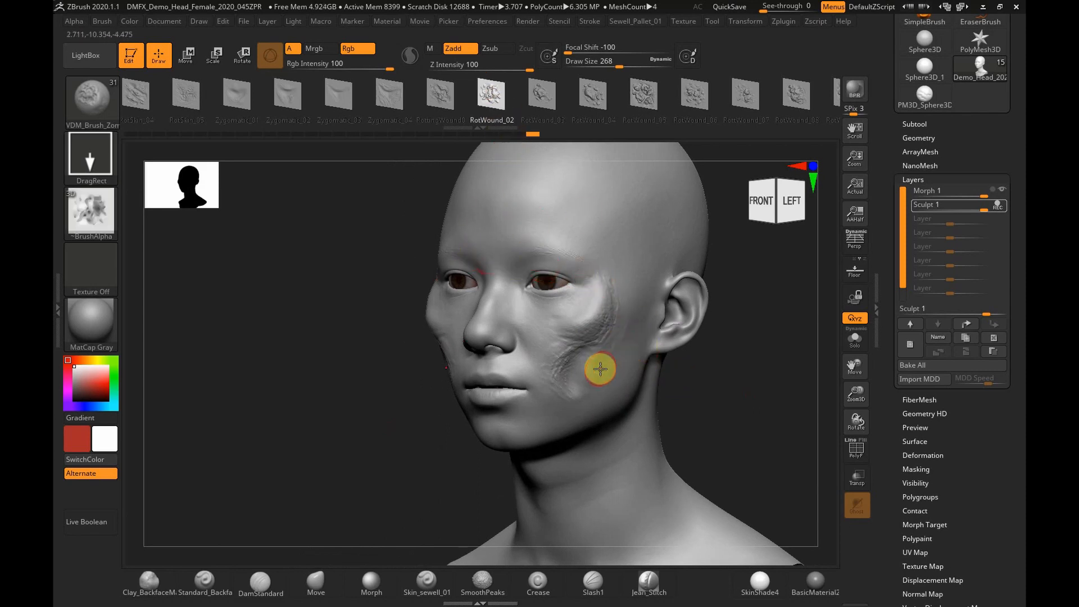
left_click_drag(595, 374, 585, 430)
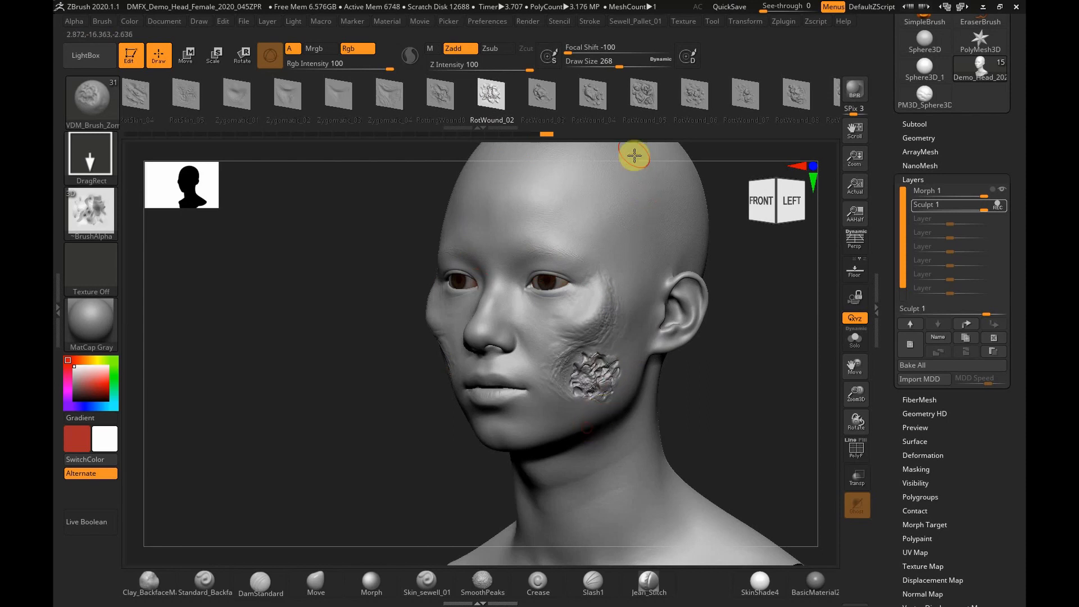
left_click(649, 102)
left_click_drag(631, 336, 638, 376)
left_click_drag(601, 447, 609, 491)
left_click_drag(525, 404, 542, 437)
Stamp RotWound_06 wounds on the left cheek beside the nose and on the right cheek and mouth corner.
left_click(711, 85)
left_click_drag(554, 357, 578, 394)
left_click_drag(415, 424, 427, 397, "shift")
left_click_drag(436, 332, 442, 431)
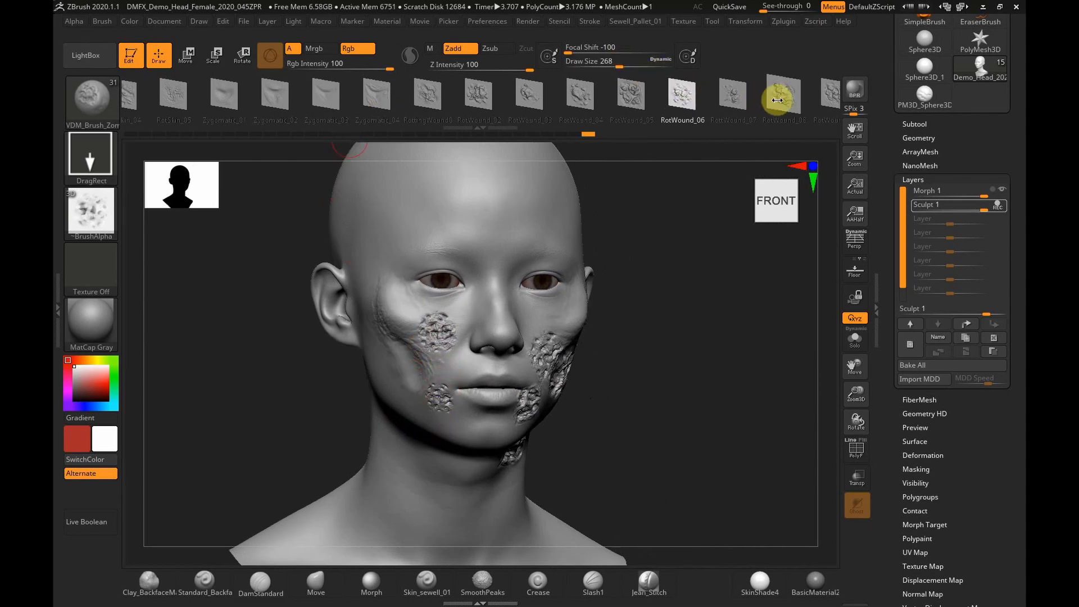
Undo the RotWound_04 stamp between the eyebrows and stamp that wound on the chin and the front of the neck instead.
left_click(576, 98)
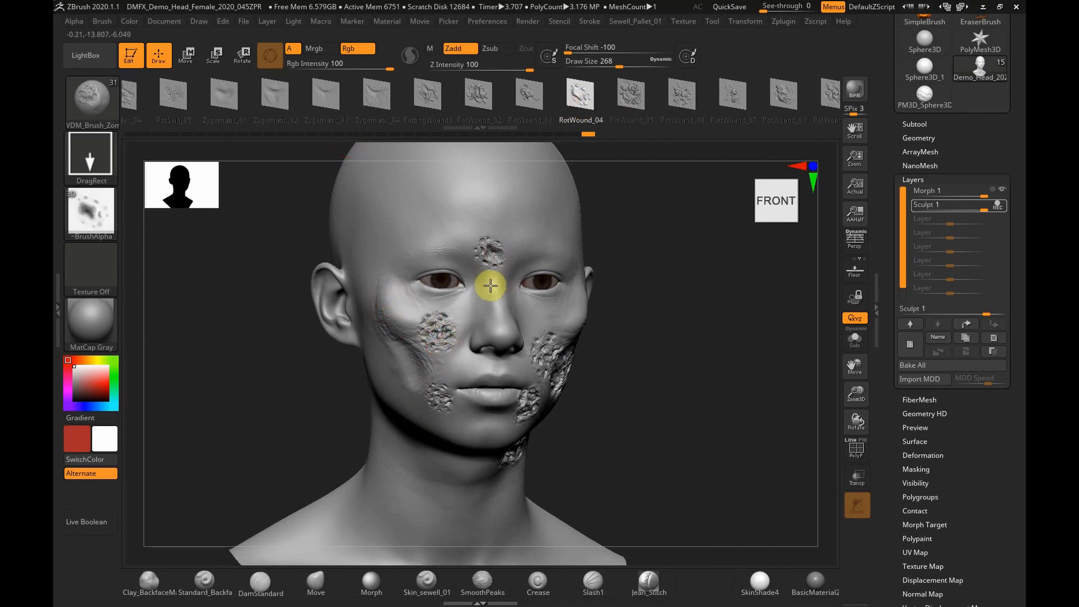
key("ctrl")
key("ctrl+z")
left_click_drag(469, 436, 477, 448)
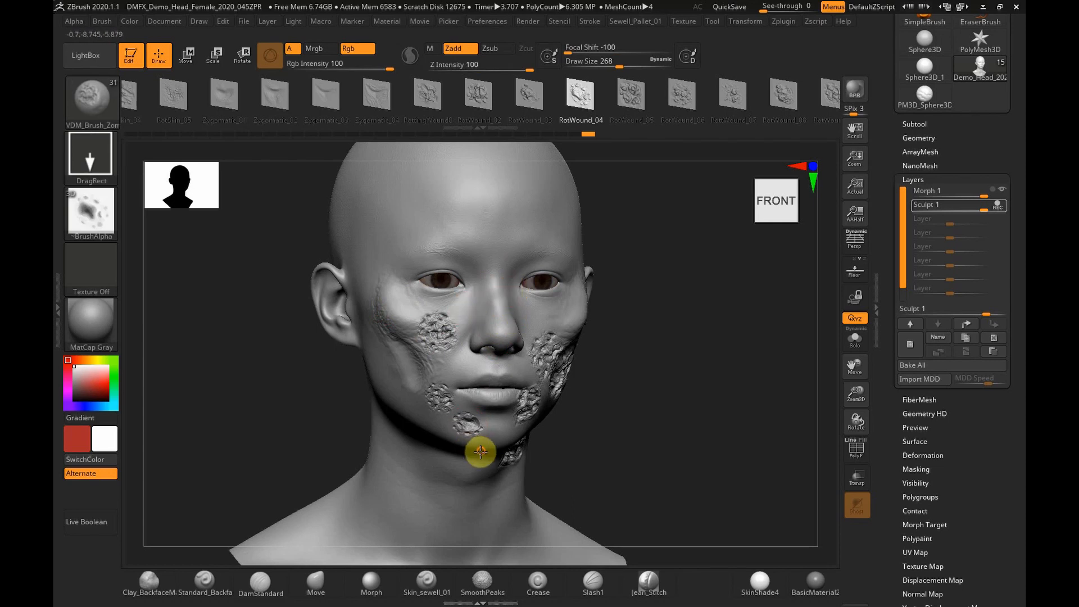
left_click_drag(464, 491, 498, 530)
Stamp RotWound_08 wounds between the eyebrows and beside the nose.
mouse_move(649, 446)
left_mouse_down()
mouse_move(631, 443)
mouse_move(532, 256)
mouse_move(544, 258)
mouse_move(534, 270)
mouse_move(554, 281)
mouse_move(520, 281)
left_mouse_up()
left_click(787, 100)
left_click_drag(435, 254, 457, 304)
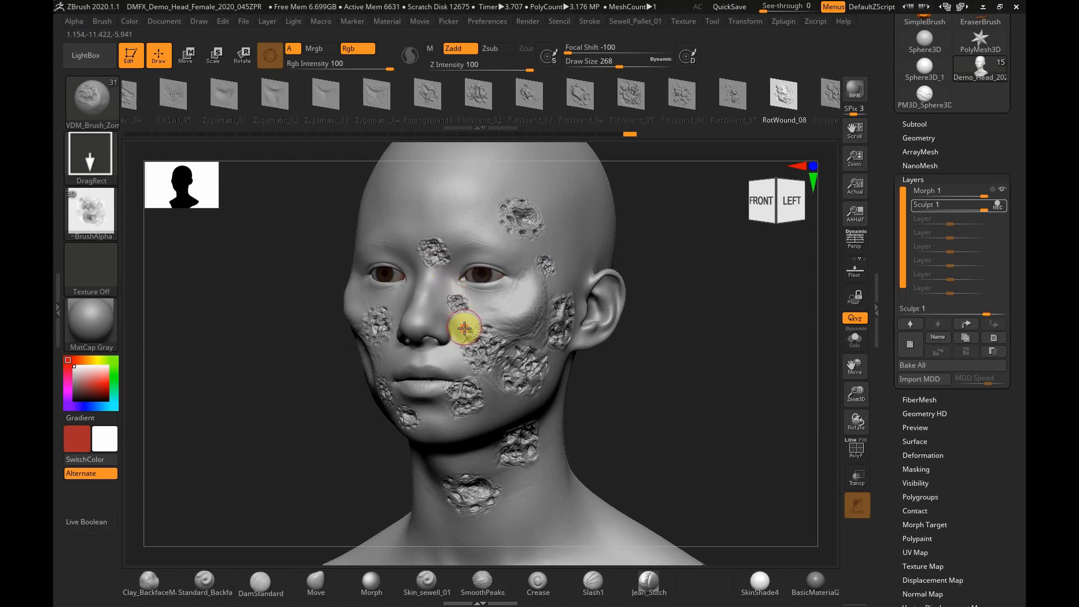
left_click_drag(634, 361, 664, 380)
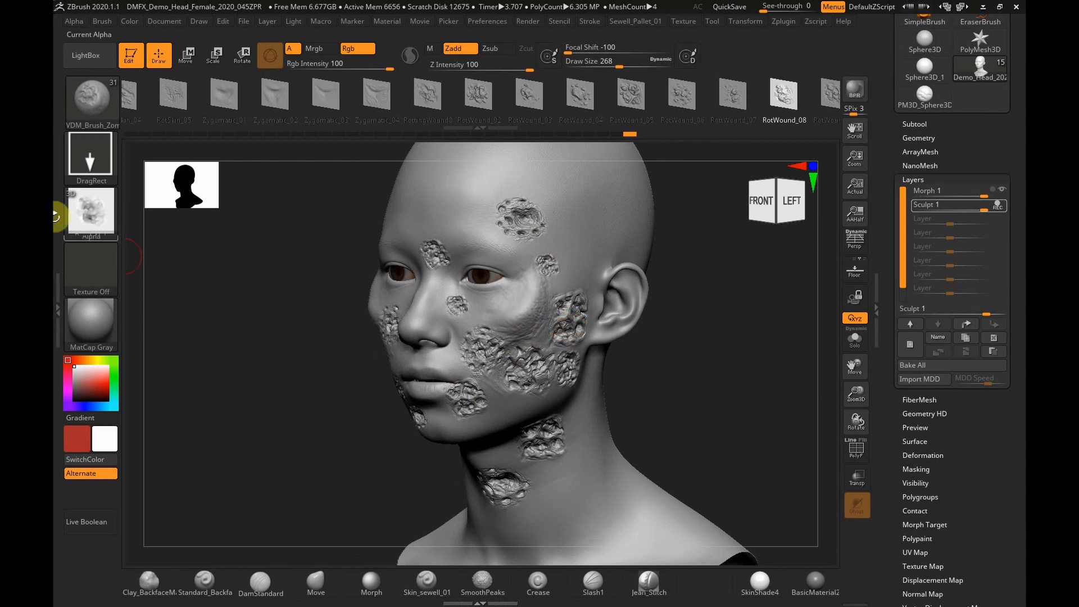
Switch to the Morph brush and partly brush away the wounds on the forehead and beside the nose.
left_click(96, 104)
left_click(558, 116)
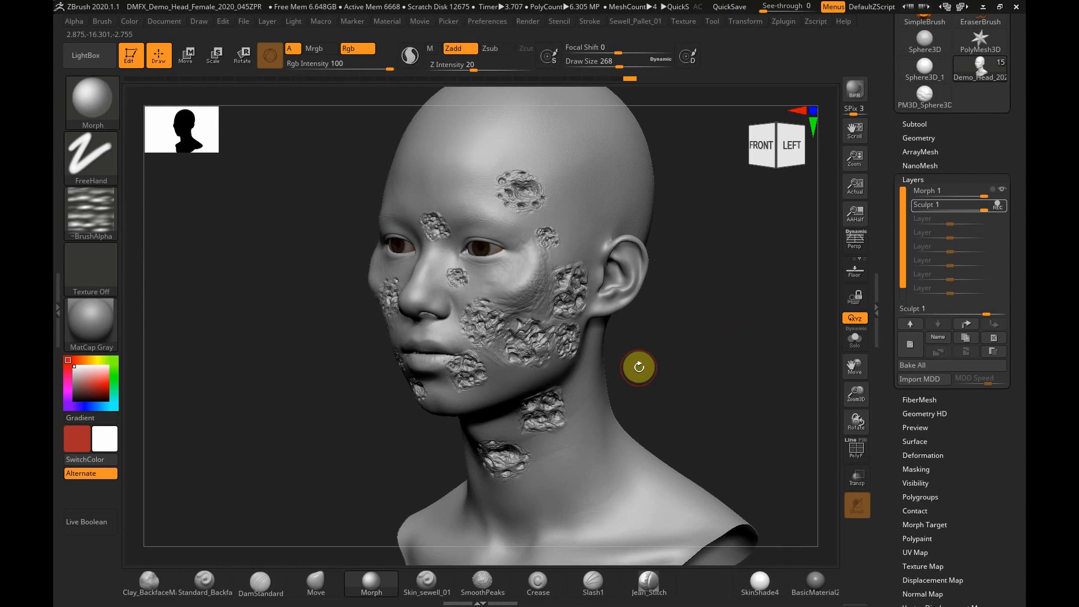
left_click_drag(639, 367, 267, 232)
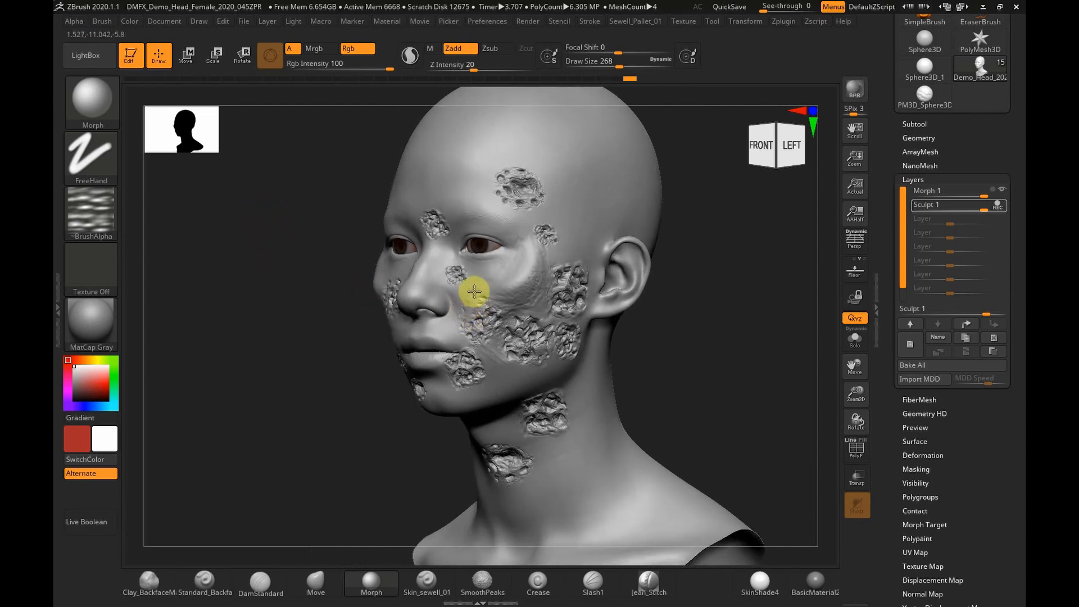
left_click_drag(506, 188, 523, 178)
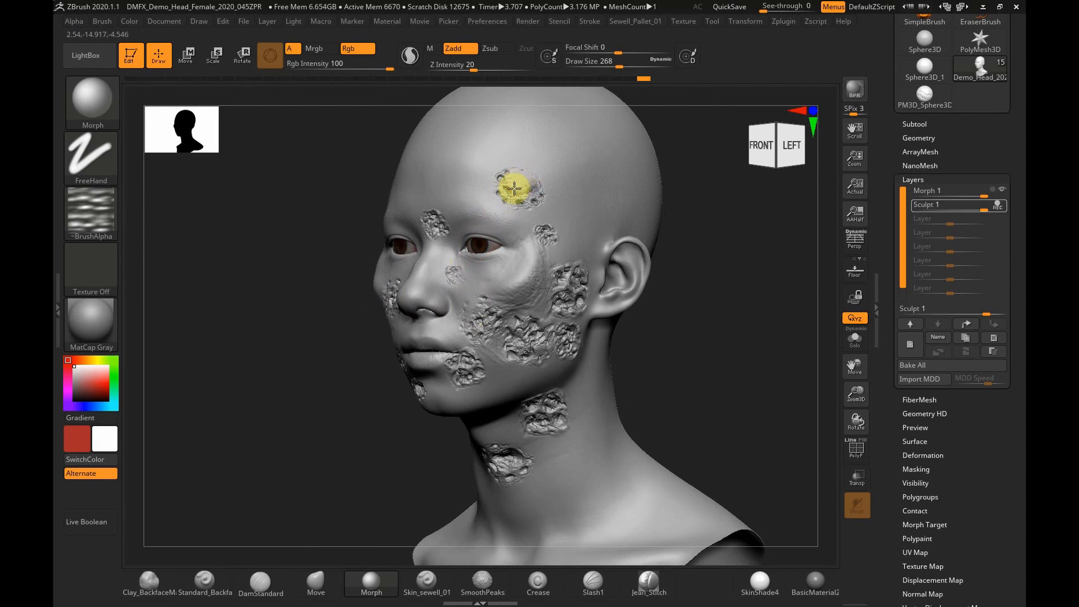
left_click_drag(537, 187, 529, 183)
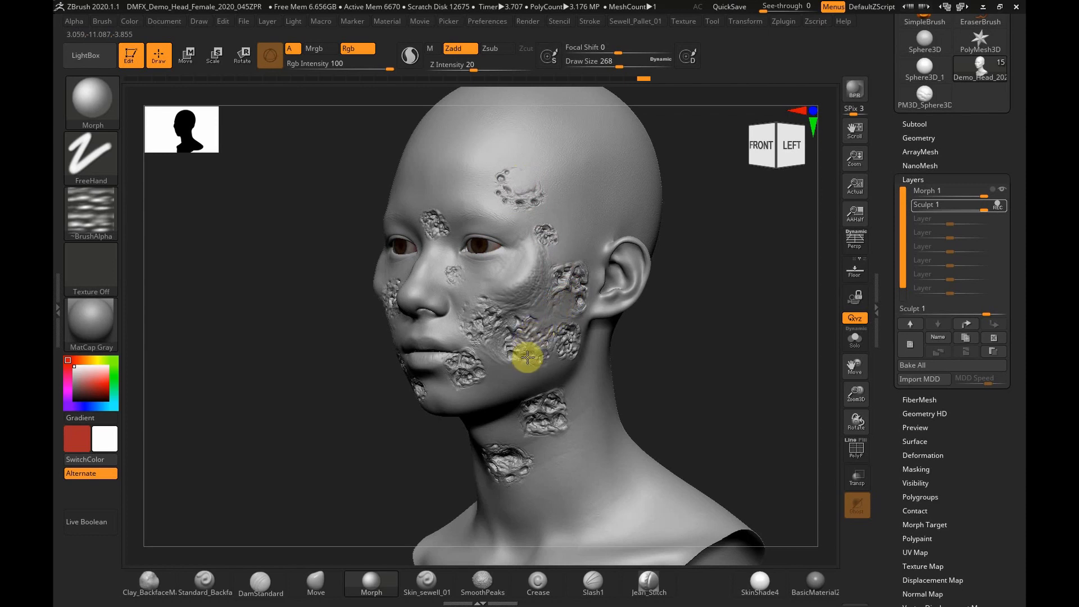
Partly erase the wounds on the side of the neck and the left cheek near the ear with the Morph brush.
left_click_drag(545, 428, 539, 401)
left_click_drag(557, 281, 561, 276)
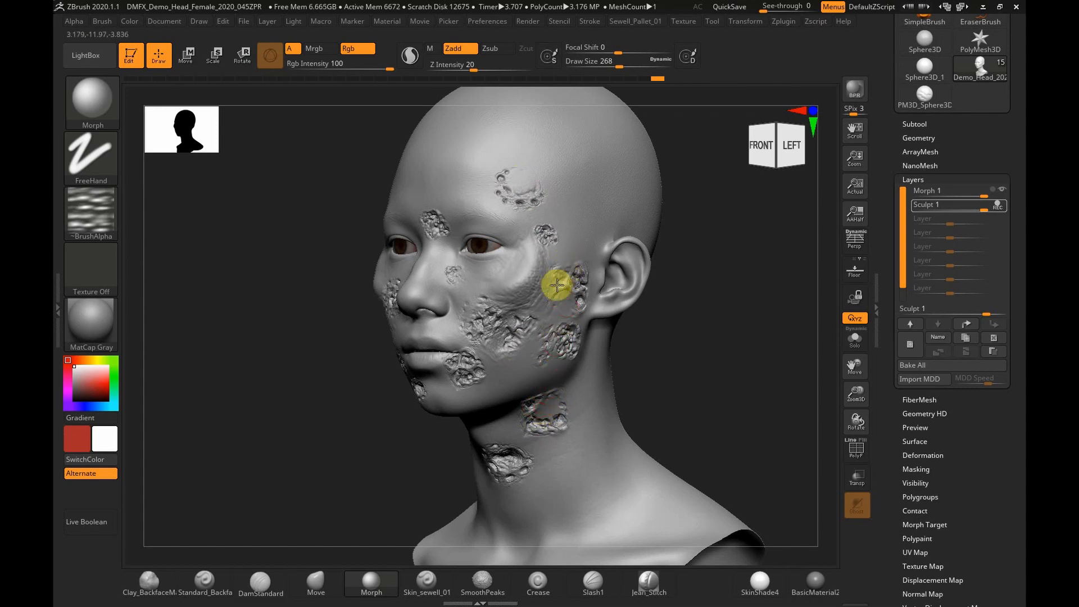
mouse_move(562, 338)
left_mouse_down()
mouse_move(577, 340)
mouse_move(540, 341)
left_mouse_up()
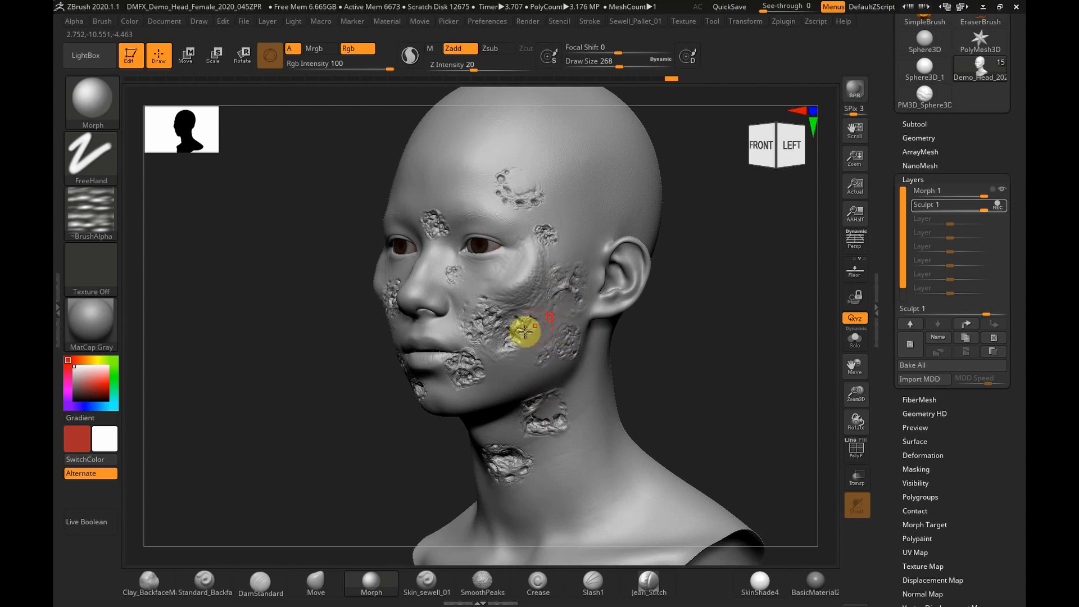
From the front, brush back parts of the wounds on the right cheek, chin and throat with the Morph brush.
left_click_drag(354, 433, 394, 404, "shift")
left_click_drag(426, 293, 414, 296)
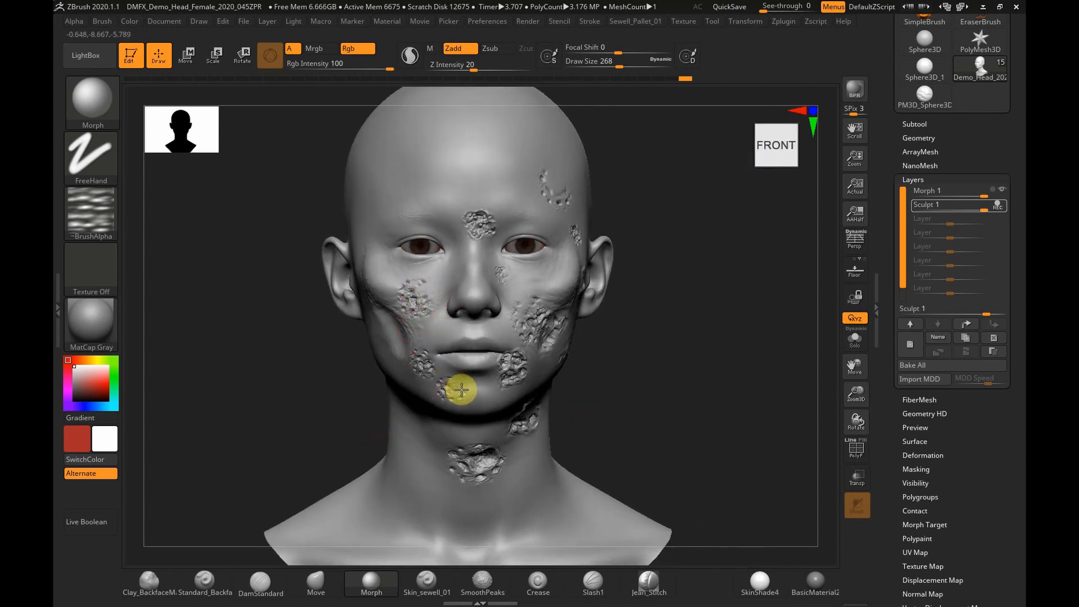
mouse_move(483, 449)
left_mouse_down()
mouse_move(459, 456)
mouse_move(489, 443)
mouse_move(476, 426)
left_mouse_up()
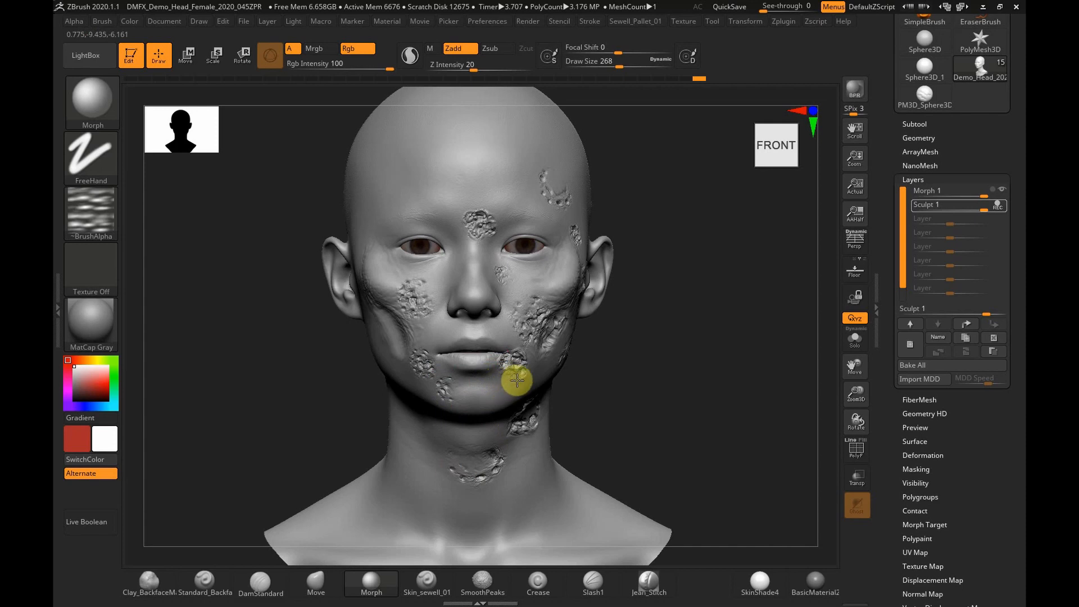
With Scar_Brush_01, cut scars across the left cheek and beside the nose, then a forehead scar at draw size 217.
left_click_drag(217, 403, 189, 354)
left_click(97, 106)
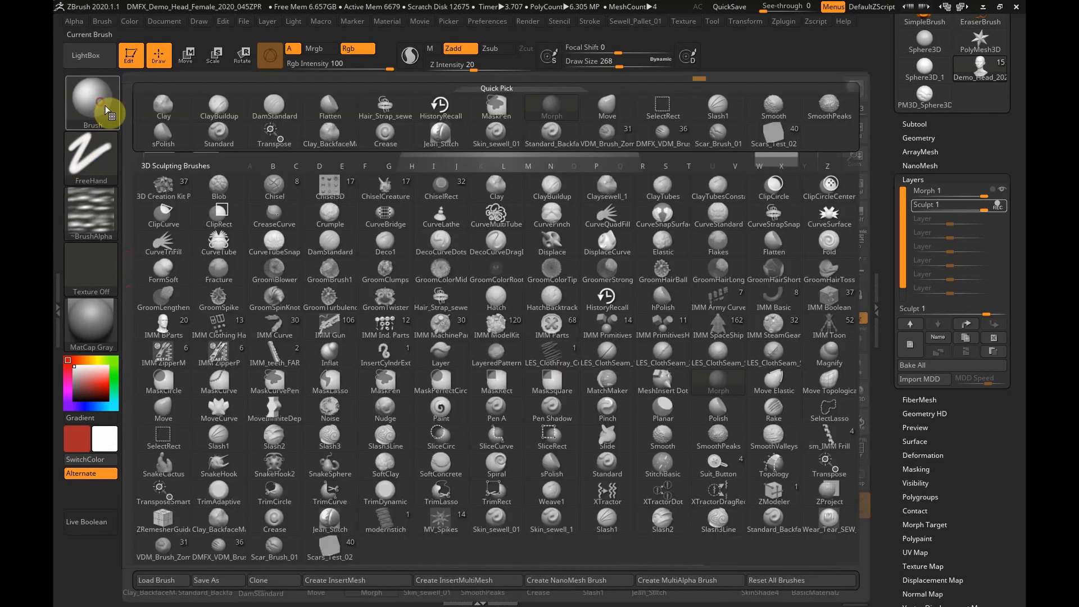
left_click(722, 139)
left_click_drag(662, 284, 691, 347)
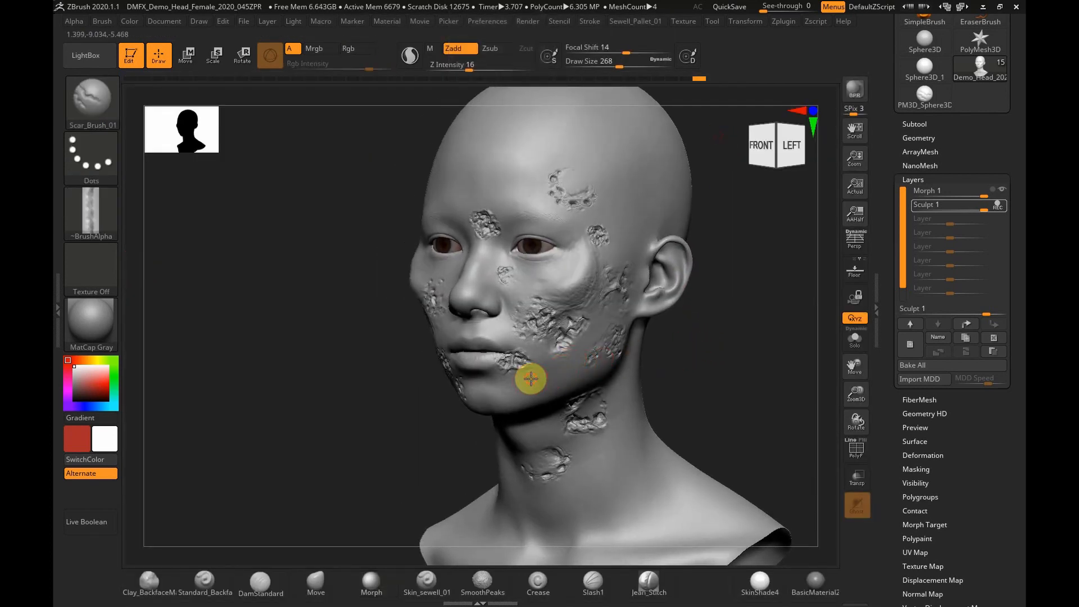
mouse_move(554, 336)
left_mouse_down()
mouse_move(576, 318)
mouse_move(592, 276)
left_mouse_up()
mouse_move(513, 321)
left_mouse_down()
mouse_move(494, 258)
mouse_move(497, 273)
left_mouse_up()
key("s")
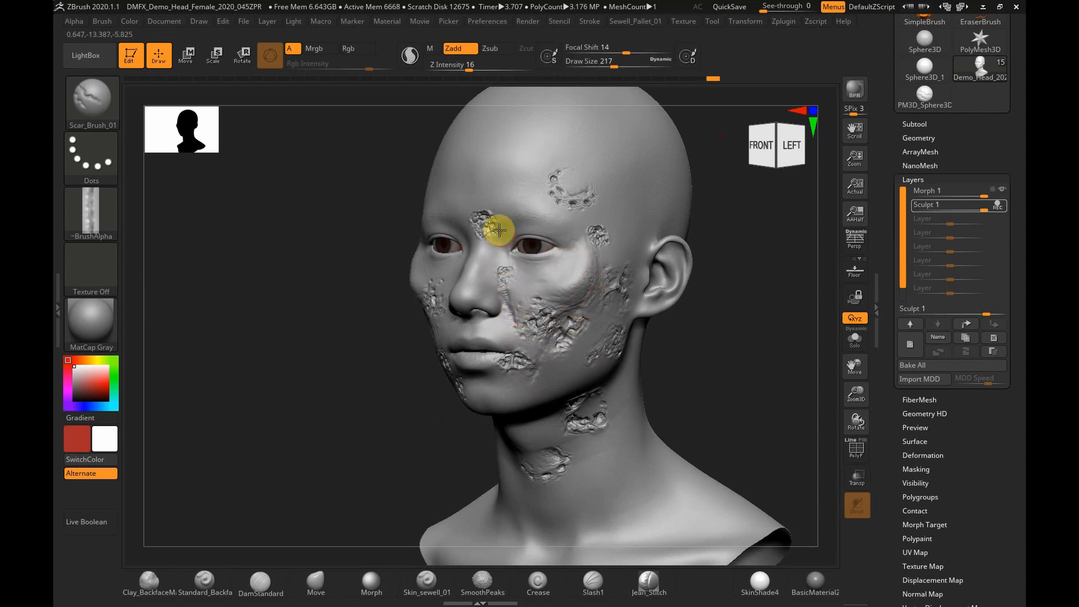
left_click_drag(487, 209, 494, 178)
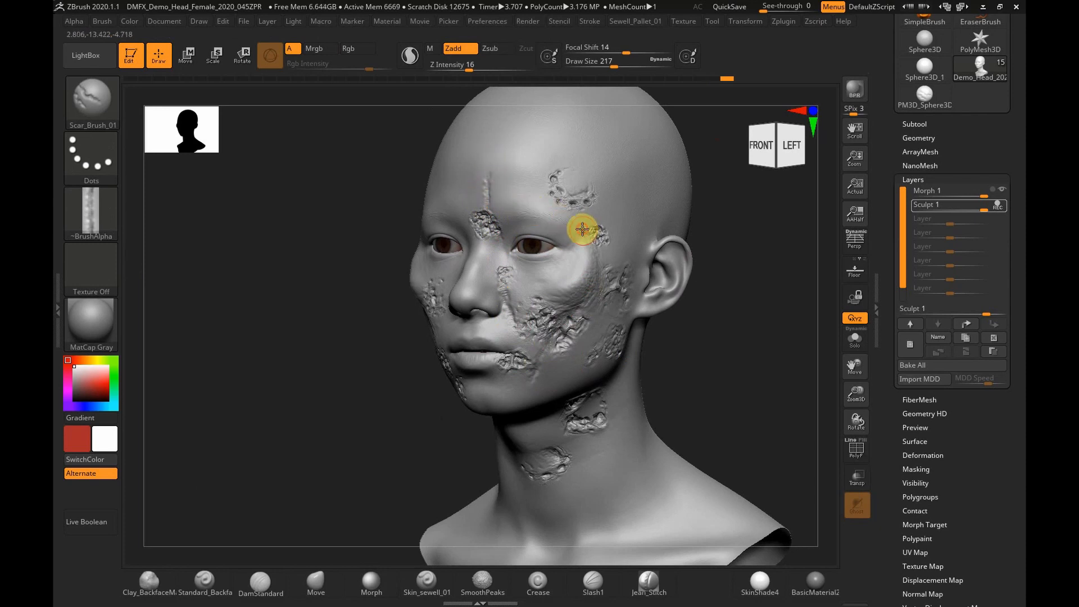
Cut more scars with Scar_Brush_01 across the left cheek, near the left mouth corner and down the side of the neck.
mouse_move(602, 324)
left_mouse_down()
mouse_move(551, 373)
mouse_move(597, 304)
mouse_move(590, 349)
mouse_move(617, 258)
left_mouse_up()
left_click_drag(542, 385, 527, 320)
left_click_drag(593, 384, 564, 493)
left_click_drag(588, 418, 565, 505)
From the front, cut scars with Scar_Brush_01 along the right cheek and up to the right temple.
left_click_drag(457, 468, 513, 414)
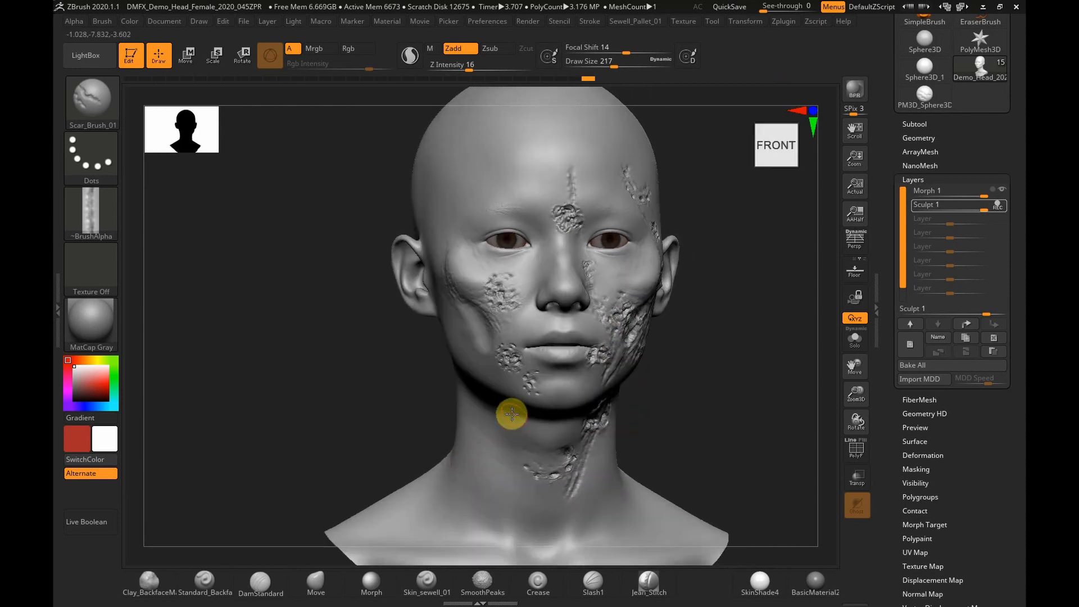
mouse_move(514, 360)
left_mouse_down()
mouse_move(497, 307)
mouse_move(530, 344)
mouse_move(513, 347)
mouse_move(489, 291)
mouse_move(510, 308)
left_mouse_up()
left_click_drag(482, 273, 461, 240)
left_click_drag(455, 201, 475, 232)
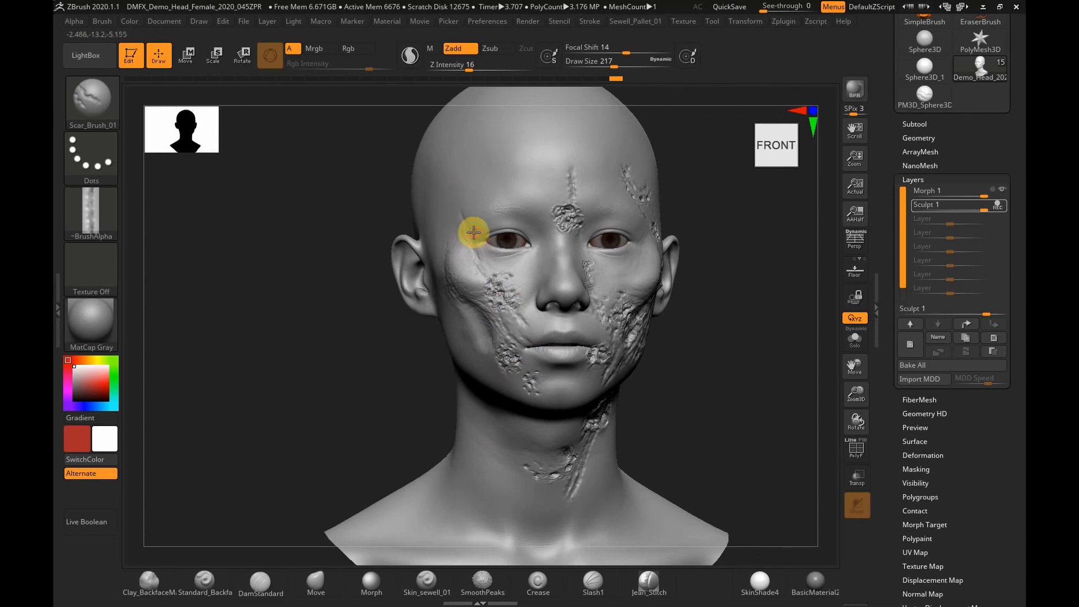
Set up the Standard brush with the lines_11 alpha and a draw size of 280.
left_click(96, 106)
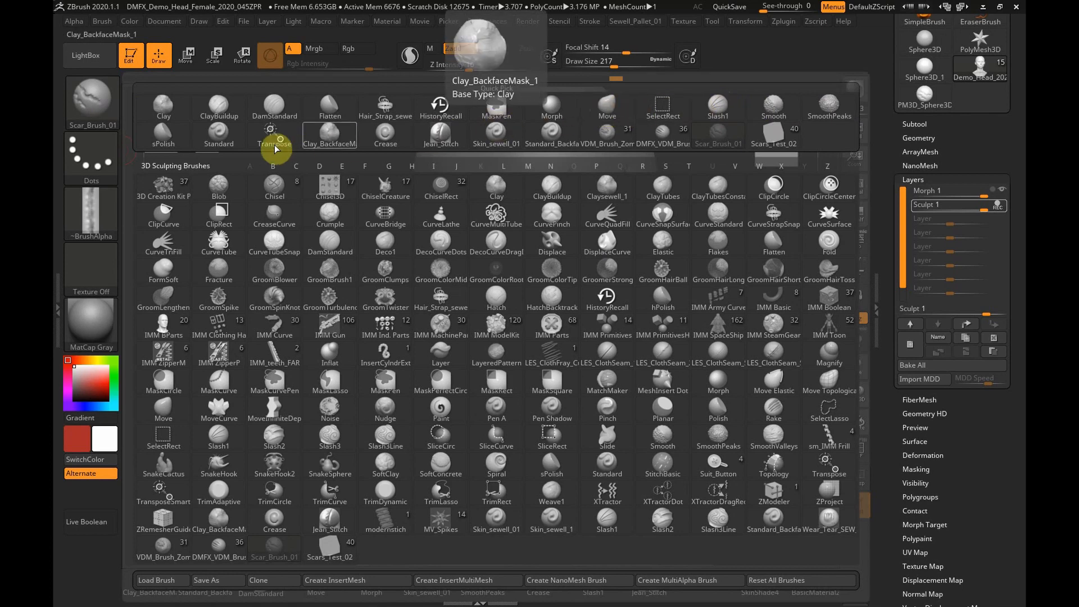
left_click(225, 139)
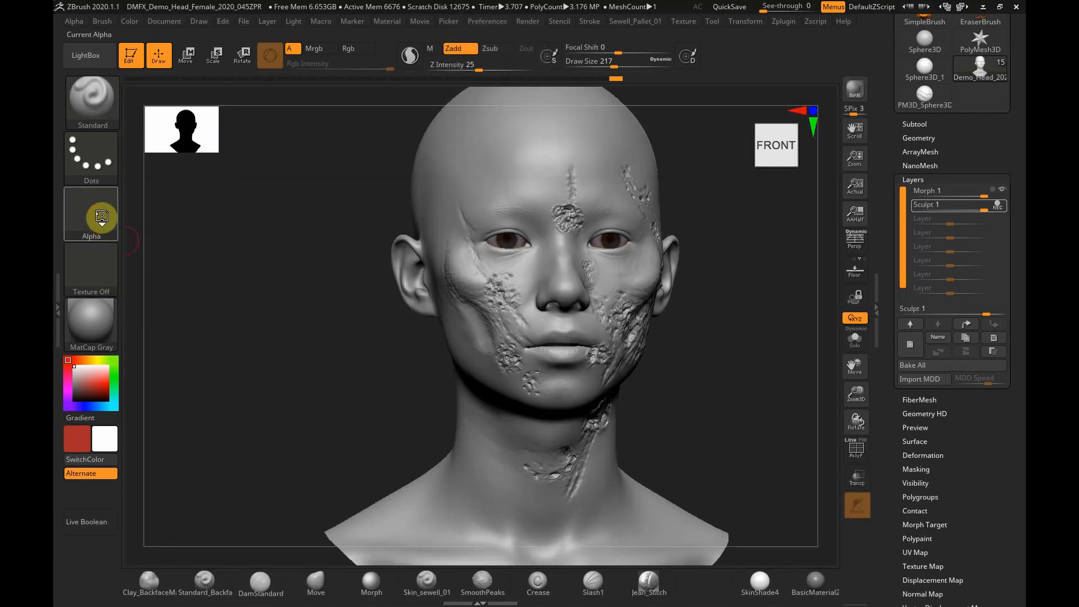
left_click(101, 218)
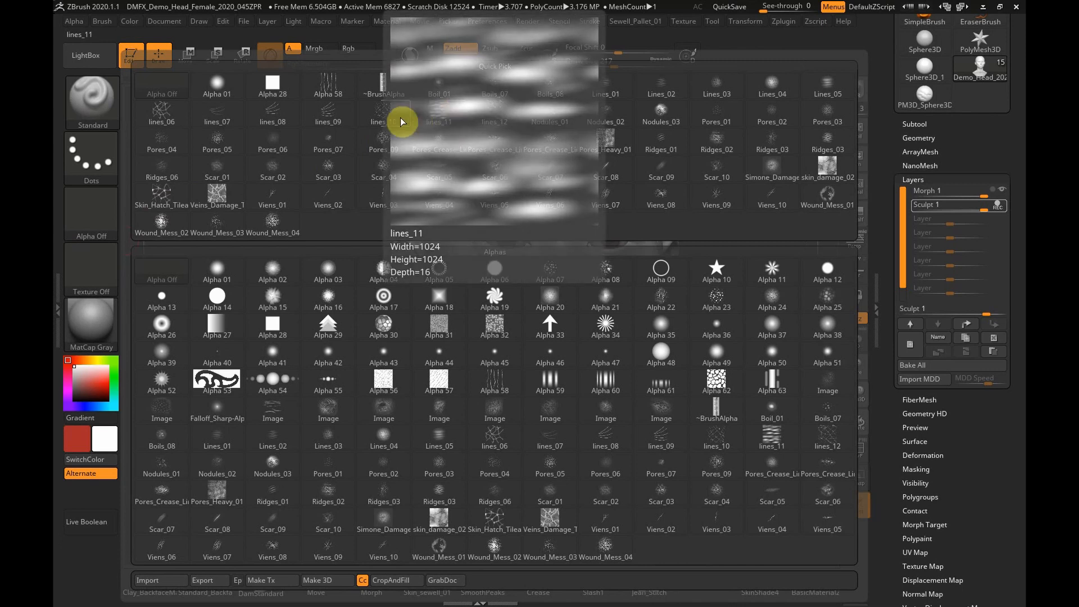
left_click(440, 116)
left_click_drag(728, 360, 675, 362)
key("s")
left_click_drag(606, 363, 614, 364)
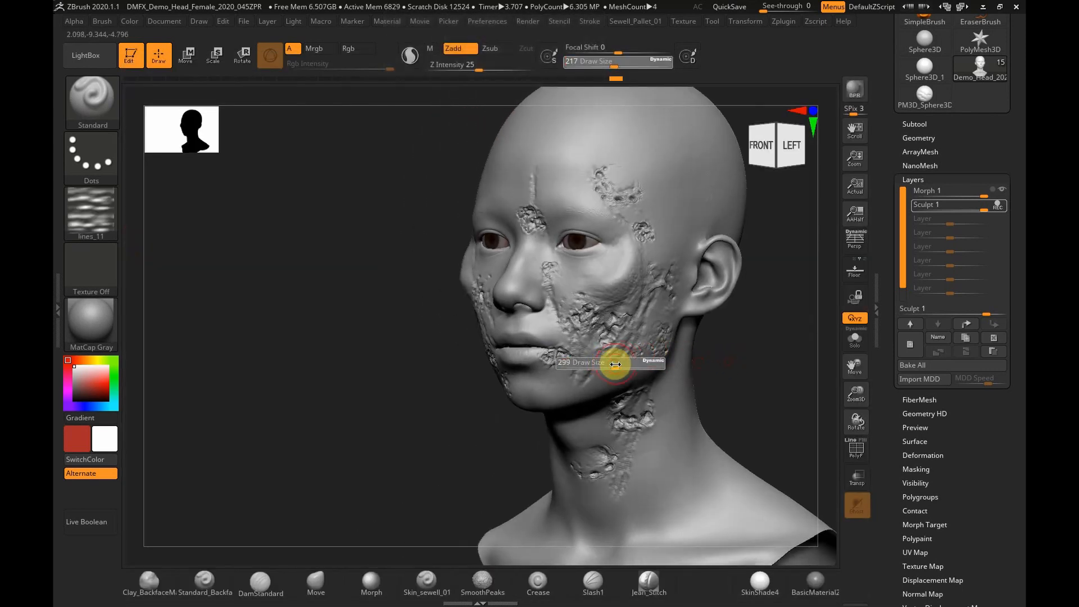
Carve fine skin lines around the wounds on both cheeks, the left temple and the chin, using Zsub at Z Intensity 12.
left_click_drag(473, 66, 464, 66)
left_click(490, 49)
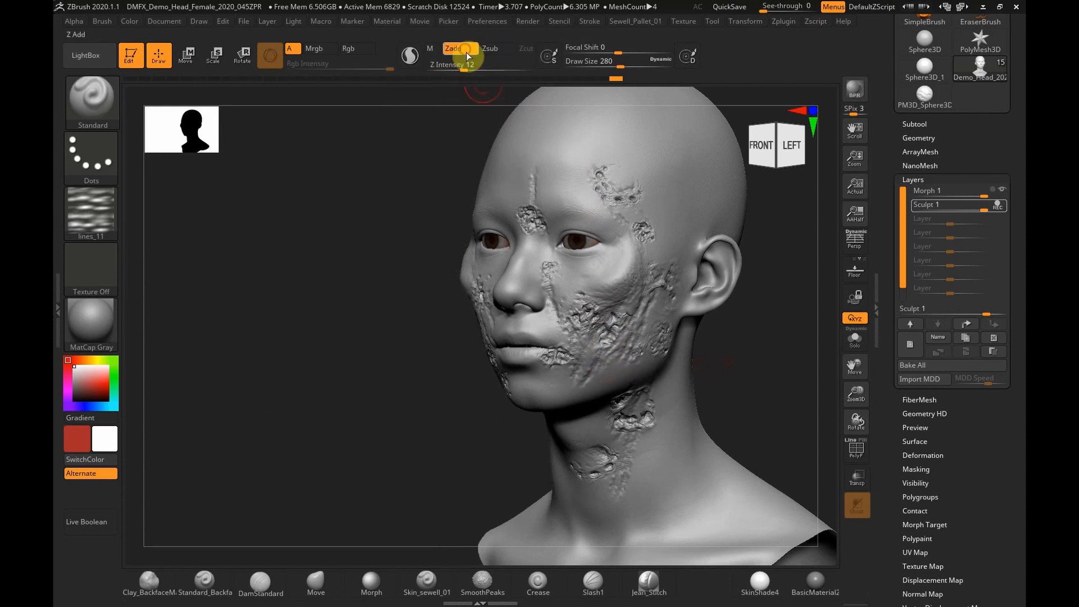
left_click(463, 49)
left_click(497, 49)
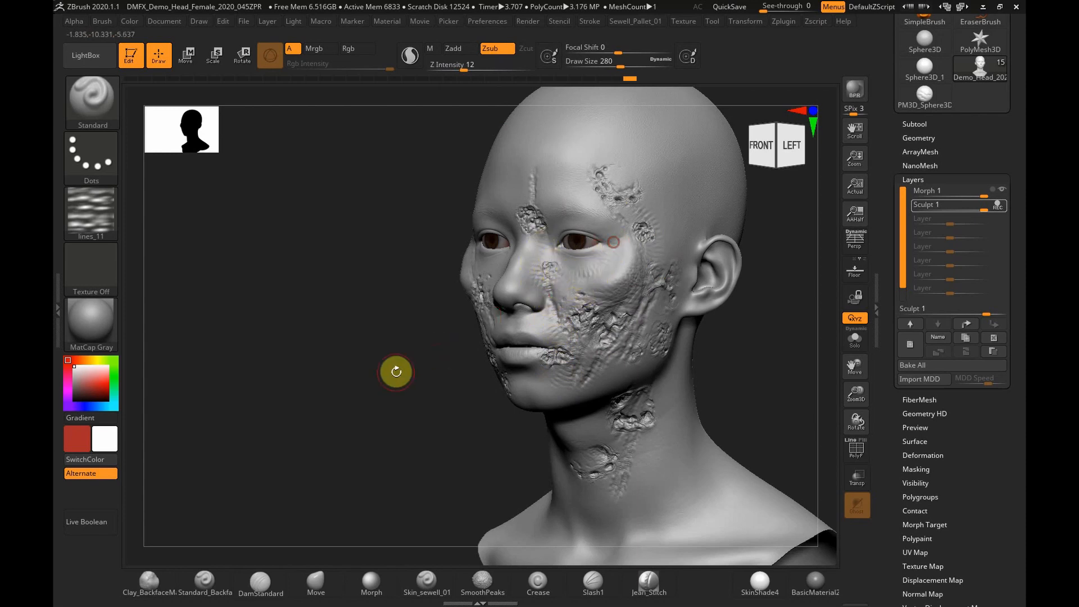
left_click_drag(393, 370, 440, 361, "shift")
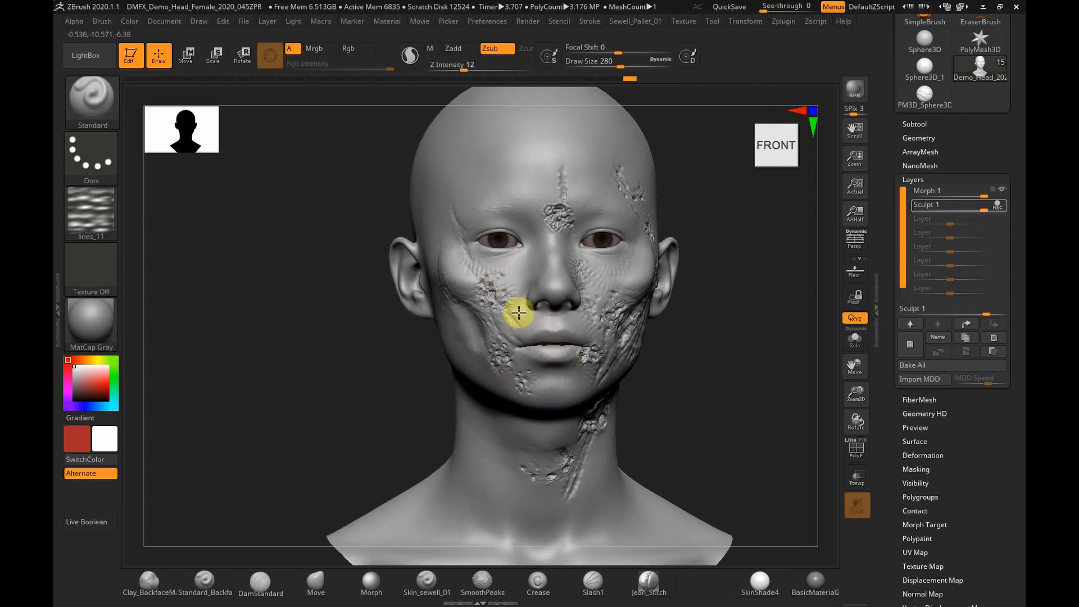
left_click_drag(713, 407, 686, 412)
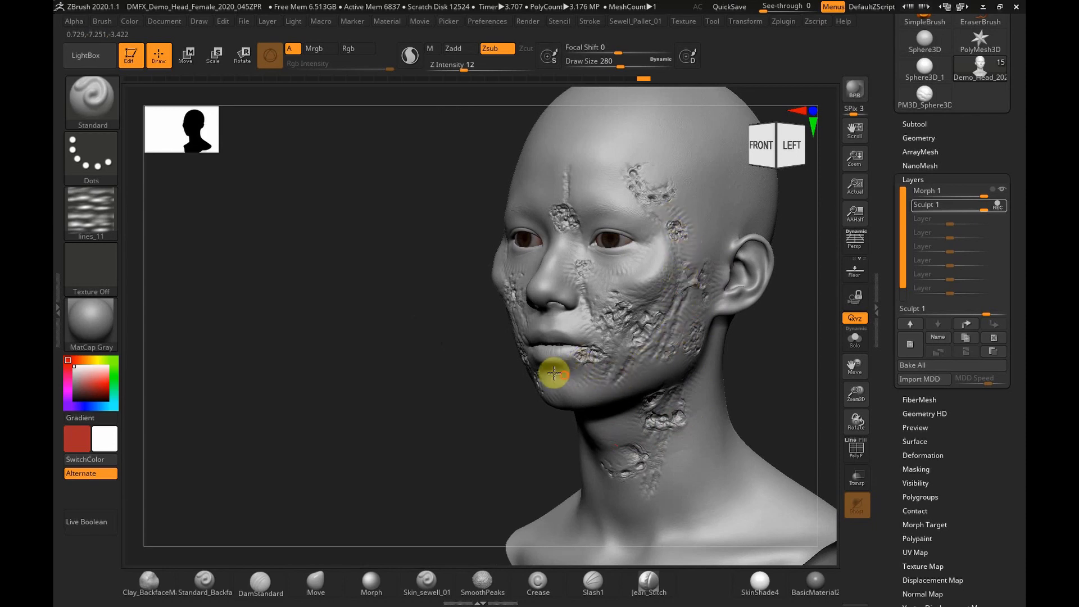
Swap to the Scar_02 alpha at draw size 344 and carve scarred skin texture over the cheeks, jaw, neck and mouth area.
left_click_drag(275, 291, 169, 262, "shift")
left_click(91, 216)
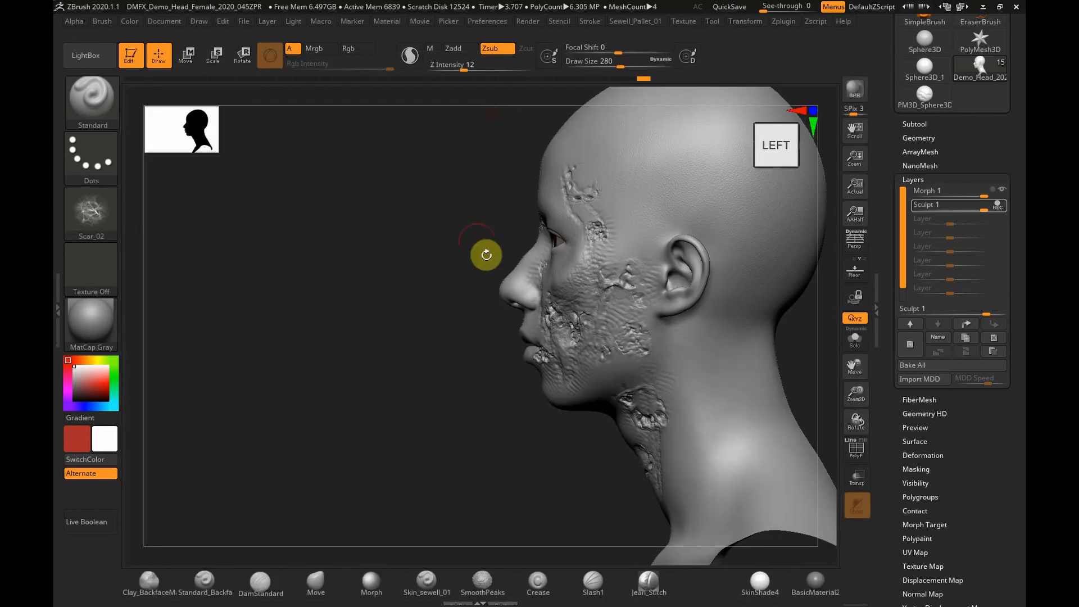
left_click_drag(856, 392, 849, 416)
key("s")
left_click_drag(616, 325, 623, 326)
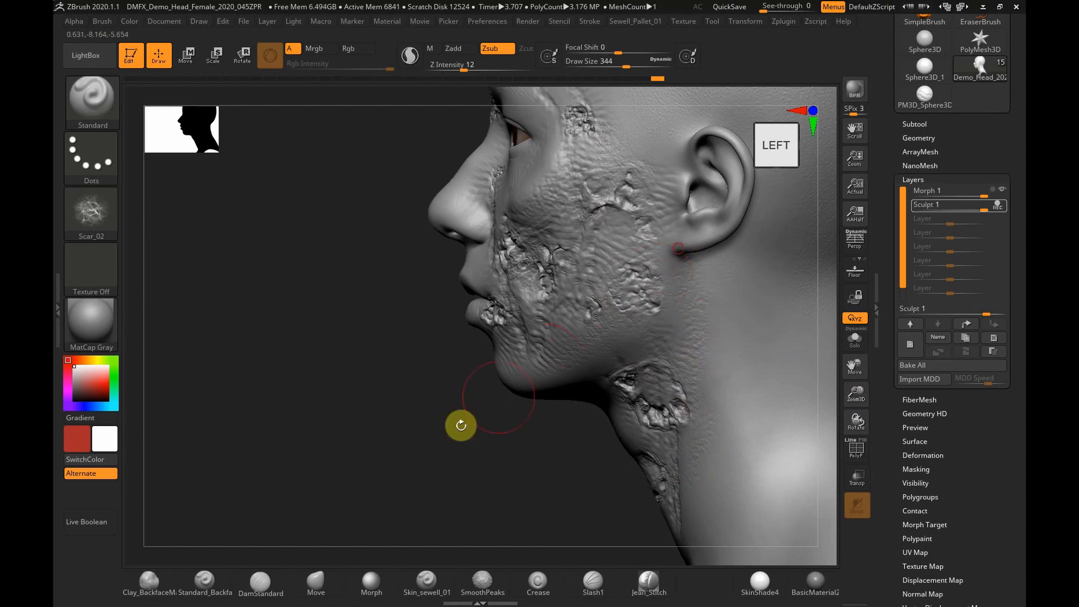
left_click_drag(457, 424, 499, 428)
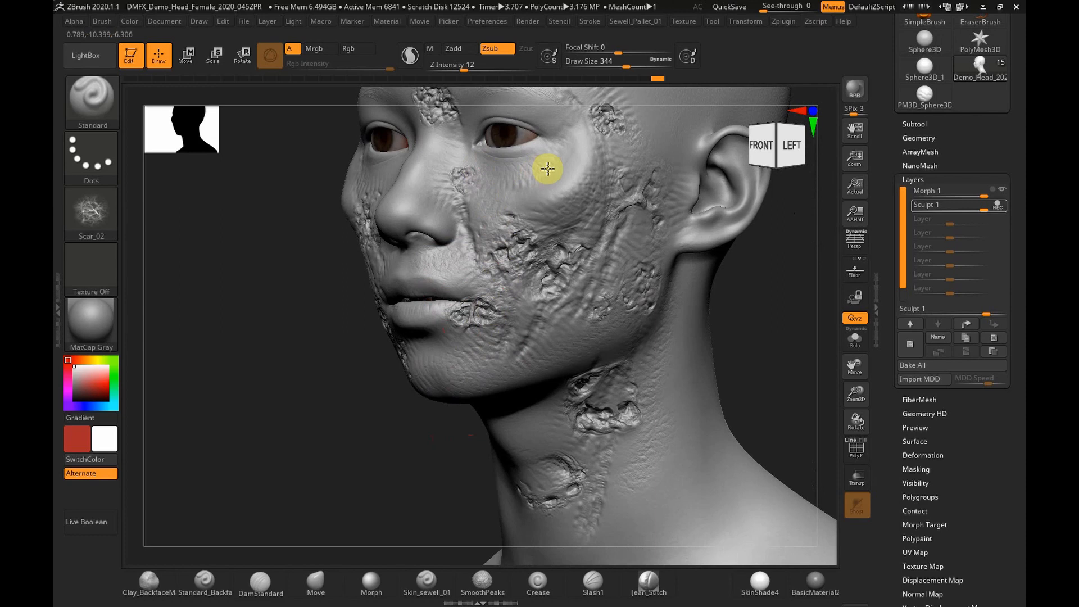
mouse_move(317, 374)
left_mouse_down()
mouse_move(339, 393)
mouse_move(395, 345)
mouse_move(393, 321)
left_mouse_up()
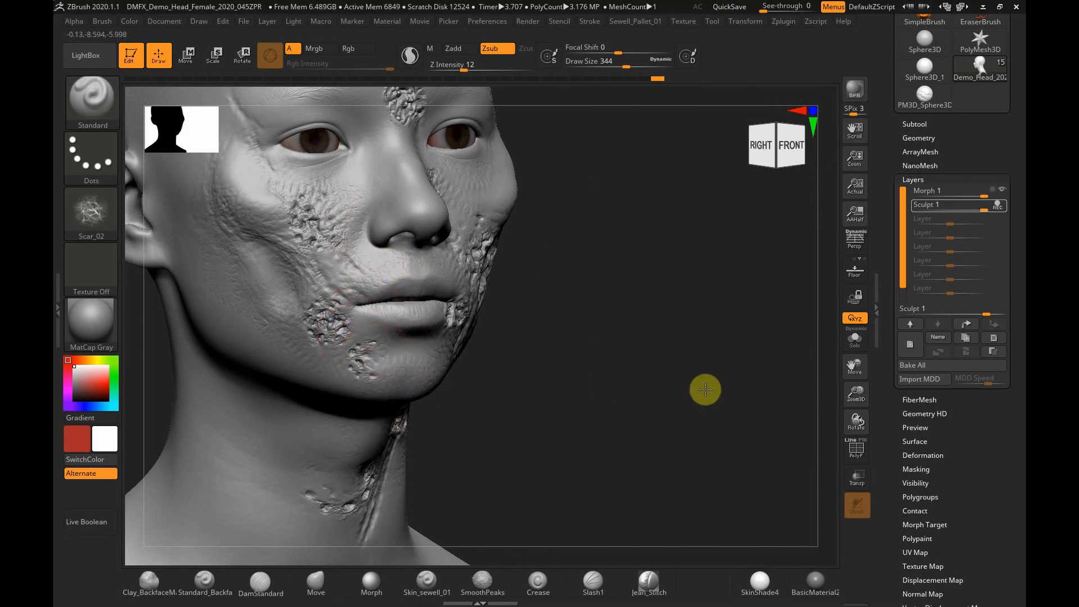
Carve lighter Scar_02 texture over the forehead, temples and sides of the face with draw size 408 and Z Intensity 9.
left_click_drag(858, 374, 893, 418)
left_click_drag(793, 402, 760, 405)
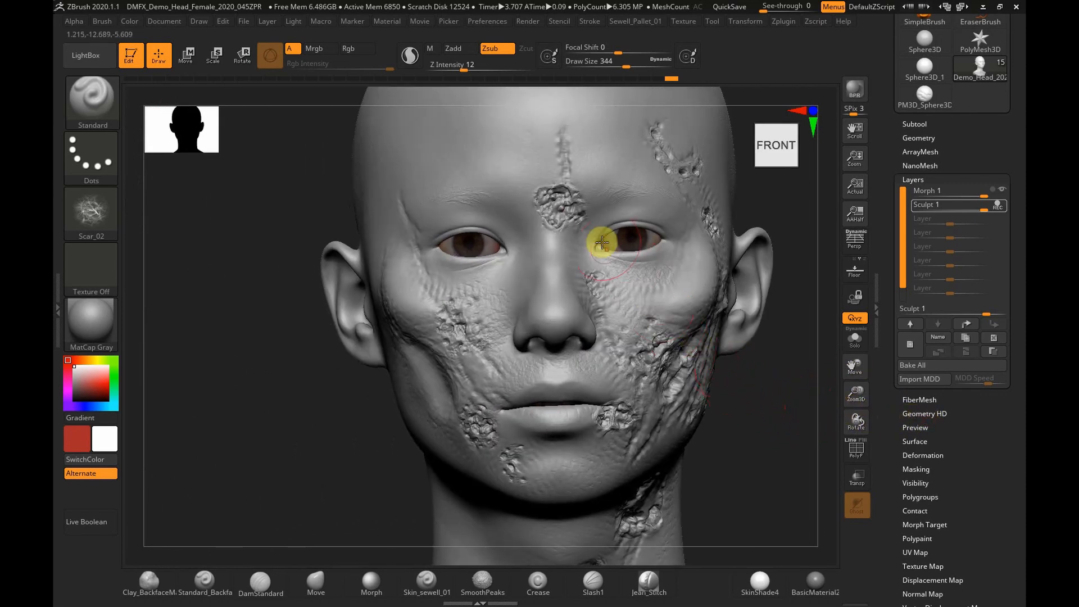
left_click_drag(563, 201, 567, 200)
left_click(465, 65)
left_click_drag(465, 67, 457, 67)
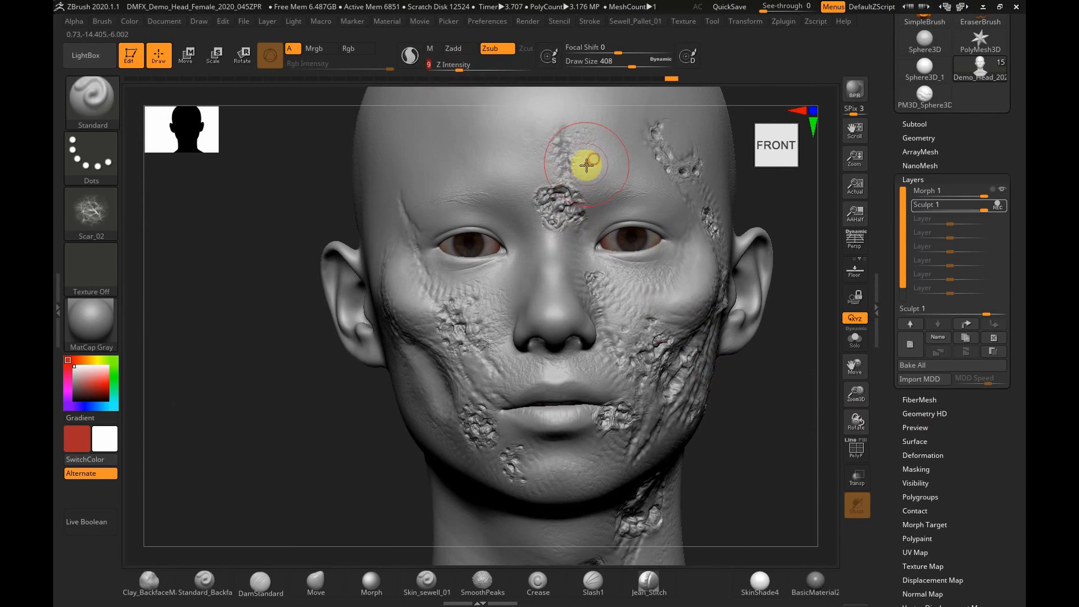
mouse_move(580, 167)
left_mouse_down()
mouse_move(617, 153)
mouse_move(648, 184)
mouse_move(618, 147)
mouse_move(633, 142)
left_mouse_up()
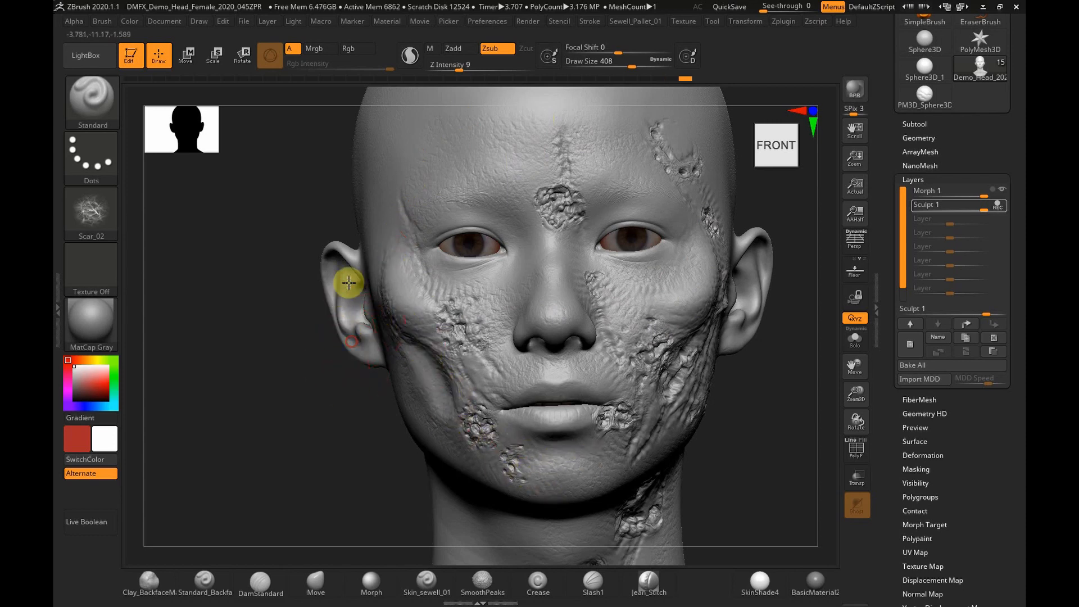
left_click_drag(362, 477, 722, 452)
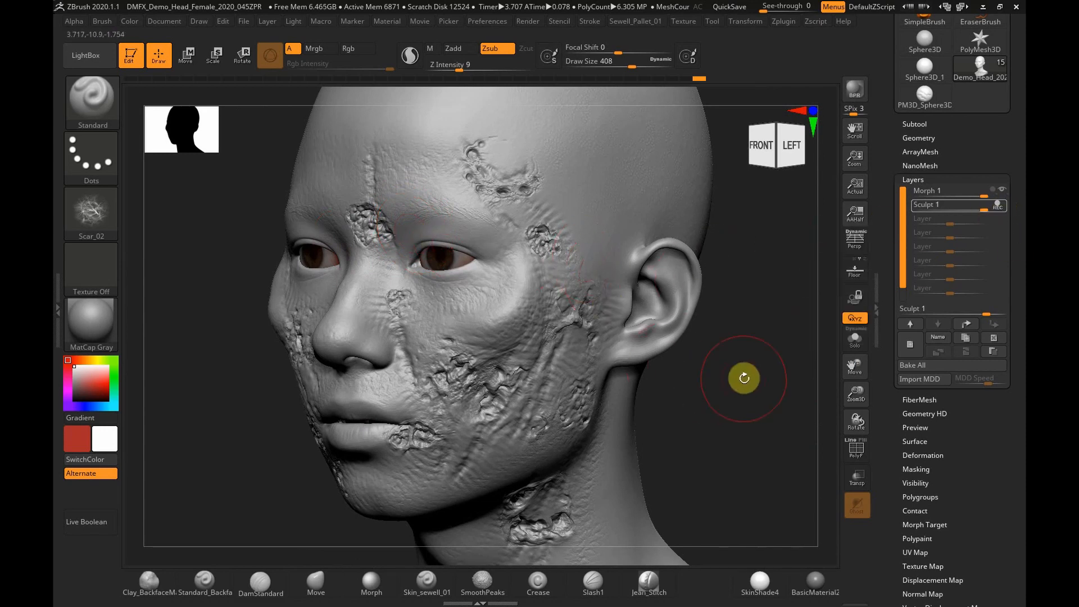
Add a new layer above the Sculpt layer stack and turn off its recording.
left_click(910, 350)
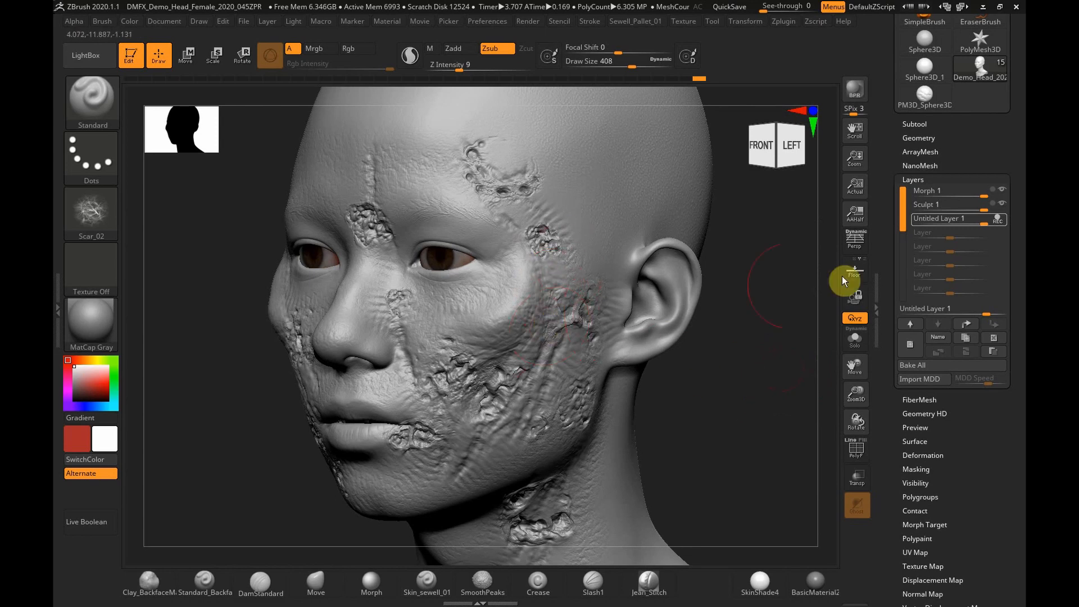
left_click(998, 220)
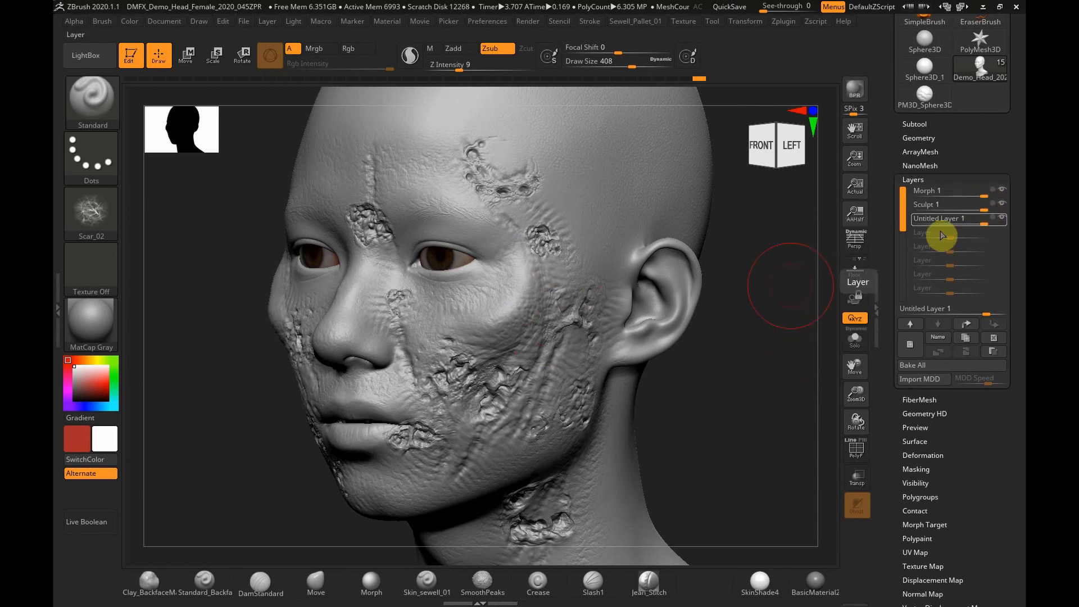
Preview the wound strength by sweeping the Sculpt layer's intensity down to 0 and back up to 1.
mouse_move(865, 393)
left_mouse_down()
mouse_move(860, 380)
mouse_move(914, 309)
left_mouse_up()
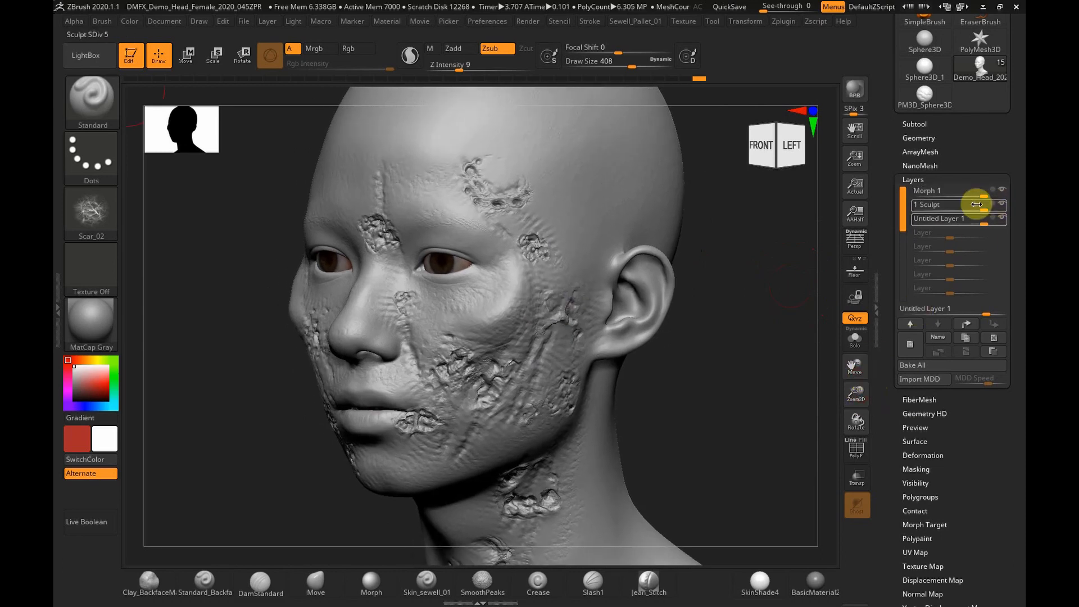
left_click_drag(977, 206, 948, 207)
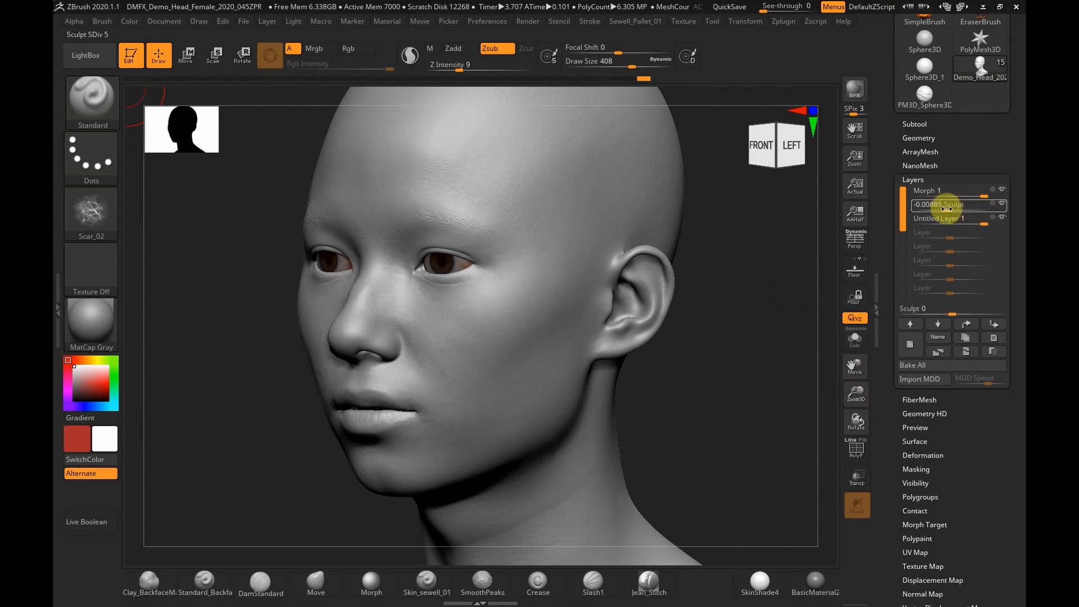
mouse_move(935, 208)
left_mouse_down()
mouse_move(962, 209)
mouse_move(920, 212)
mouse_move(965, 218)
left_mouse_up()
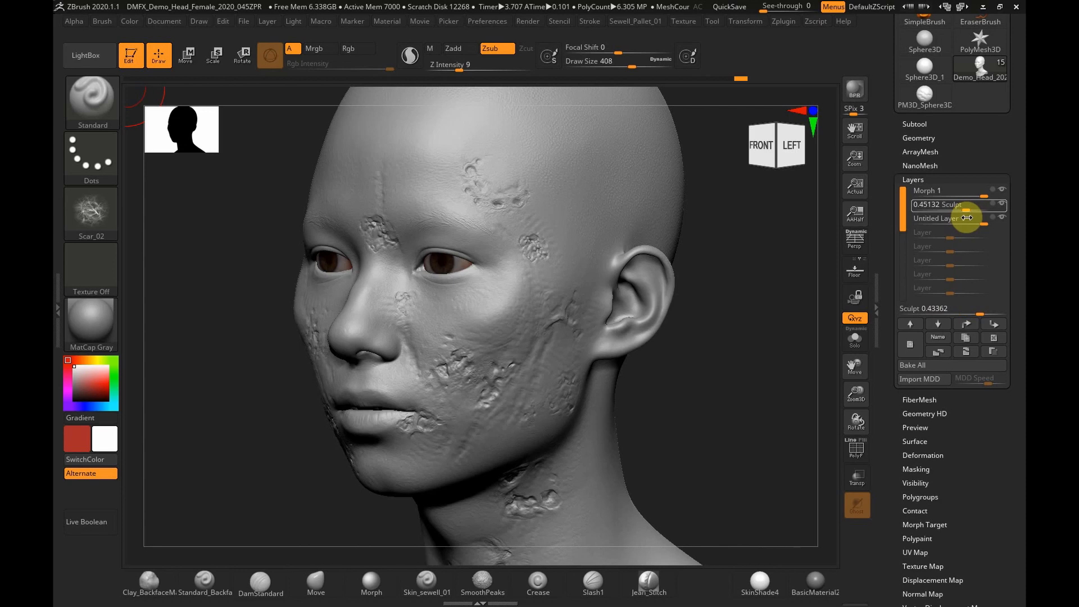
left_click_drag(979, 217, 984, 218)
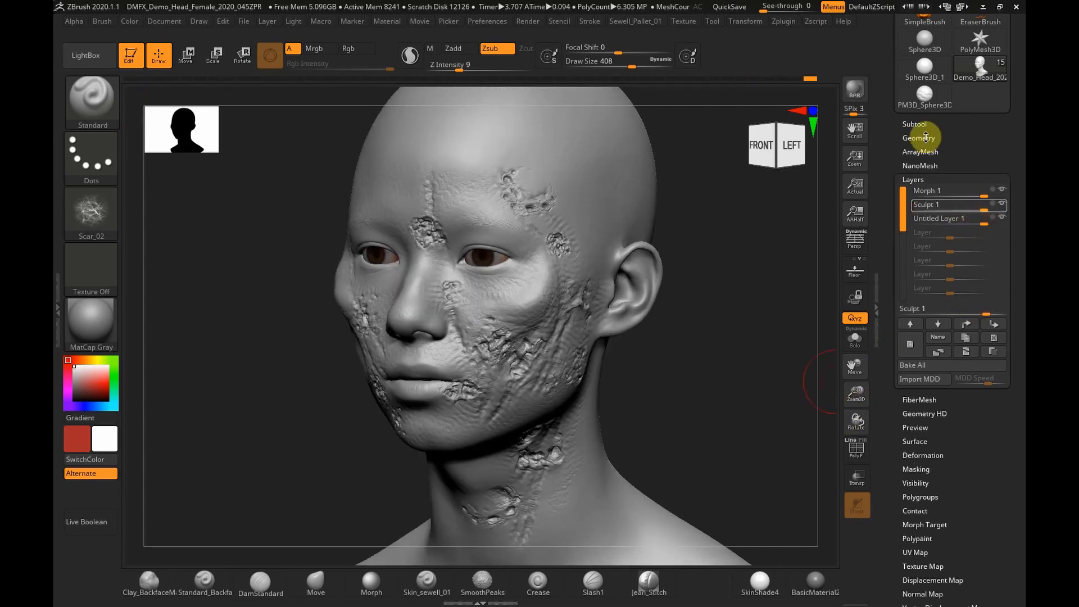
Set the head to subdivision level 3 and reduce the Sculpt layer's intensity to 0.45132.
left_click(926, 137)
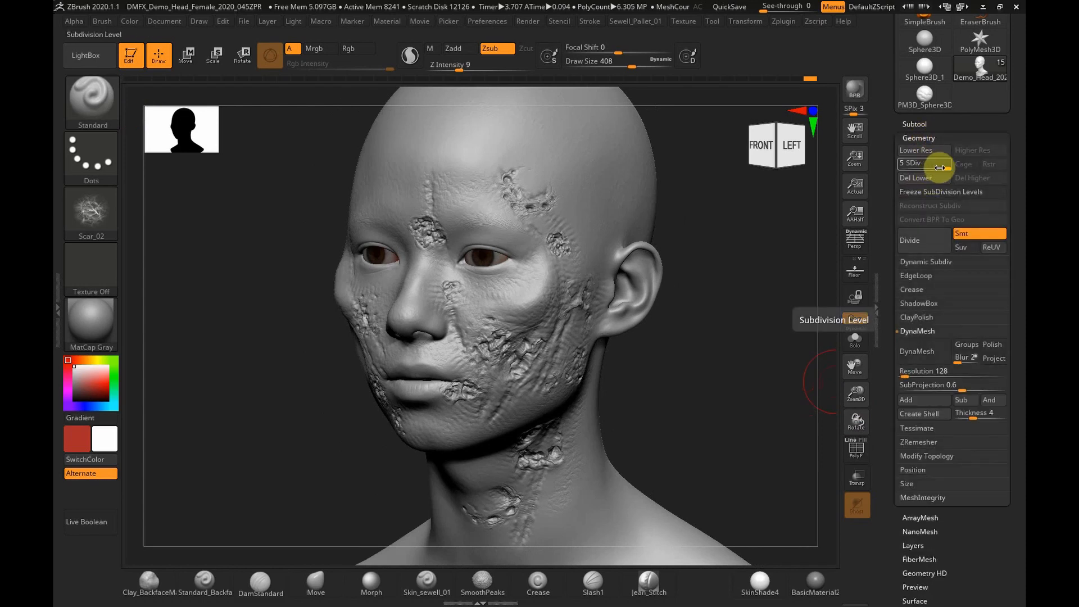
left_click_drag(939, 167, 935, 166)
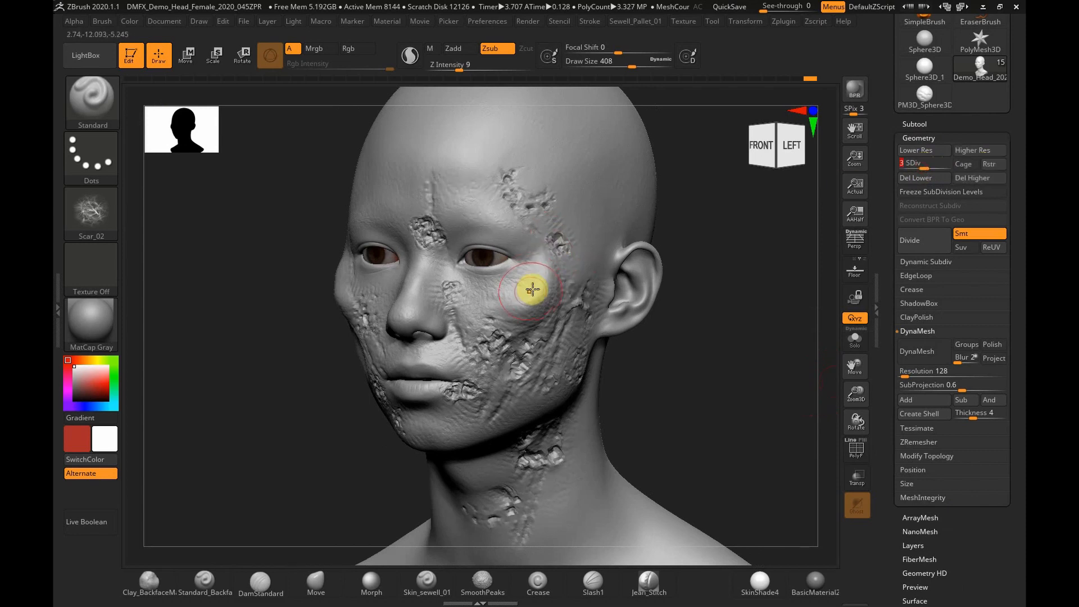
mouse_move(881, 414)
left_mouse_down()
mouse_move(878, 324)
mouse_move(894, 399)
left_mouse_up()
left_click(915, 314)
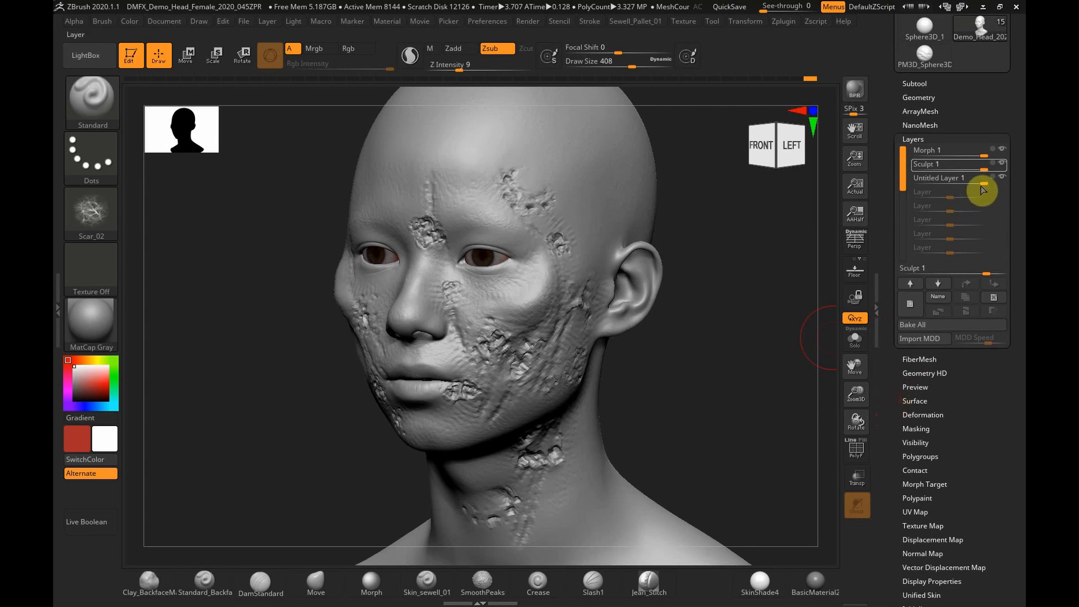
mouse_move(976, 167)
left_mouse_down()
mouse_move(948, 170)
mouse_move(980, 168)
mouse_move(957, 174)
mouse_move(982, 174)
mouse_move(964, 186)
left_mouse_up()
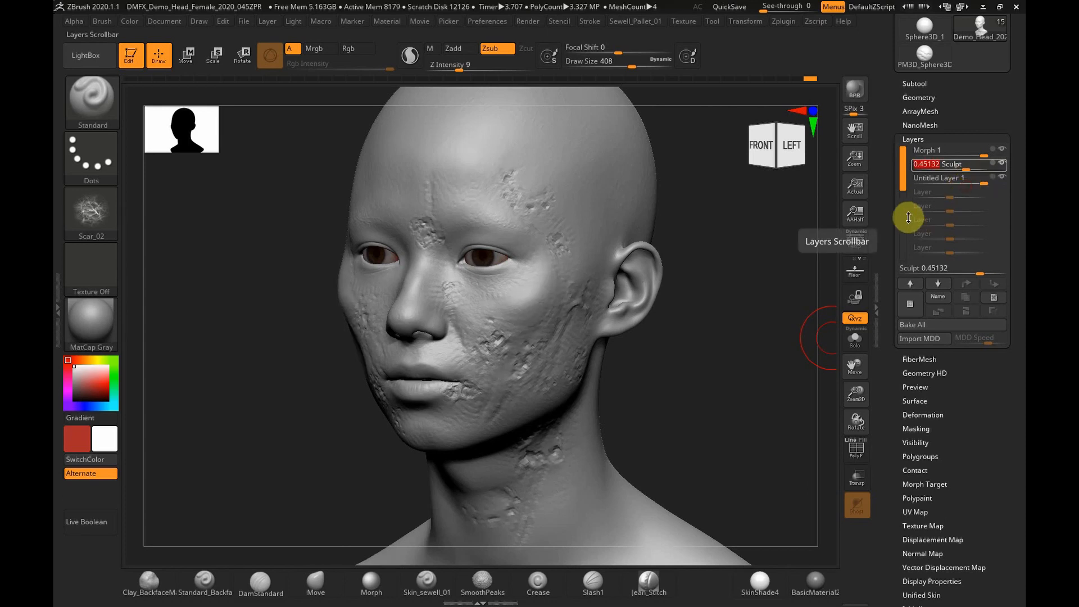
left_click_drag(736, 344, 729, 347)
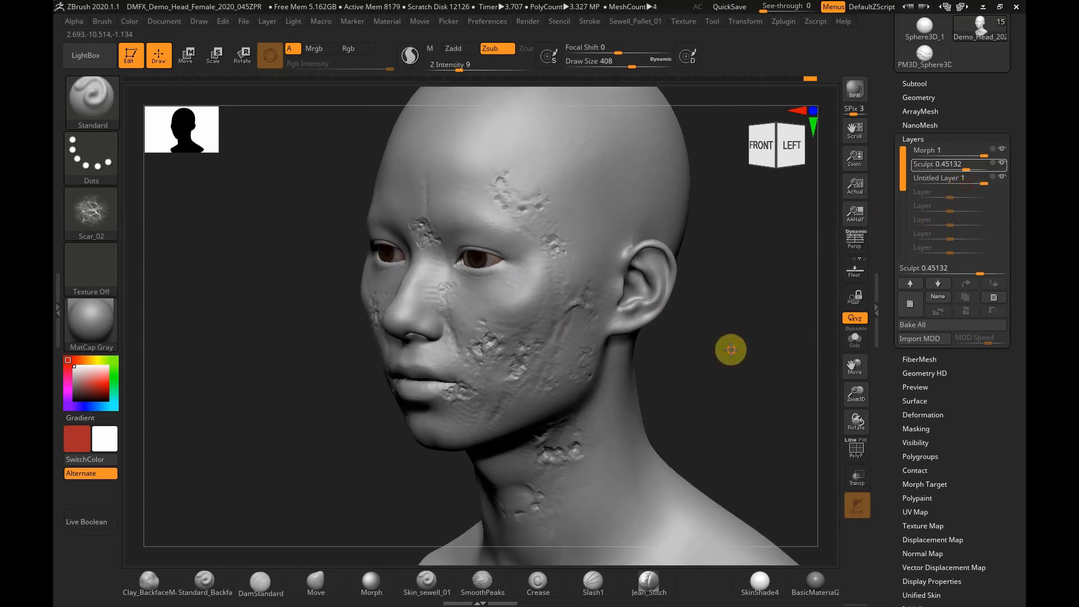
Choose the Clay brush and try sculpting over the temple, reducing the draw size to 305.
left_click(92, 97)
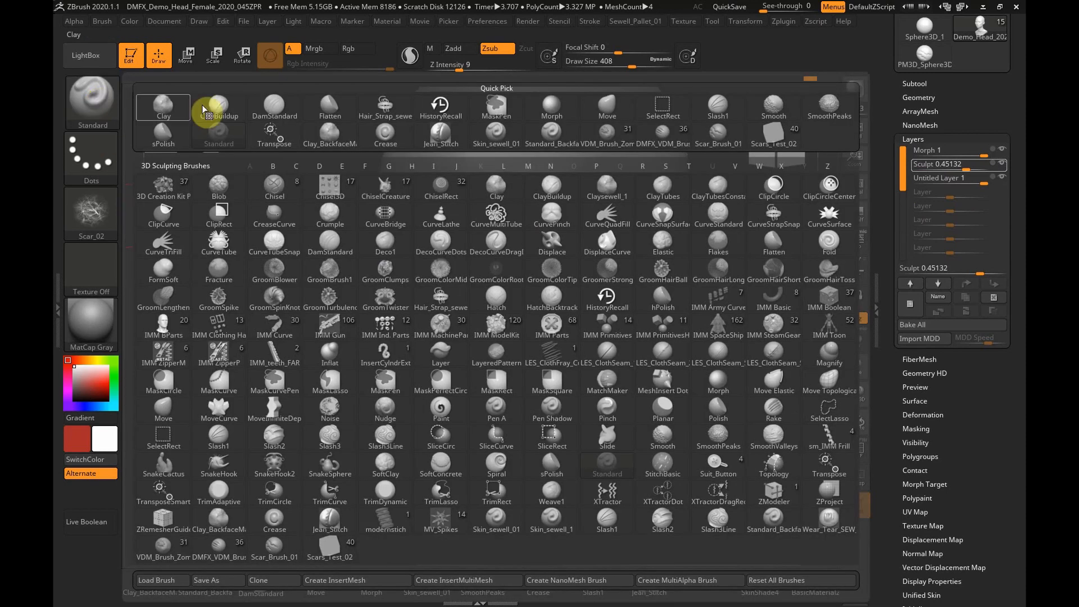
left_click(181, 115)
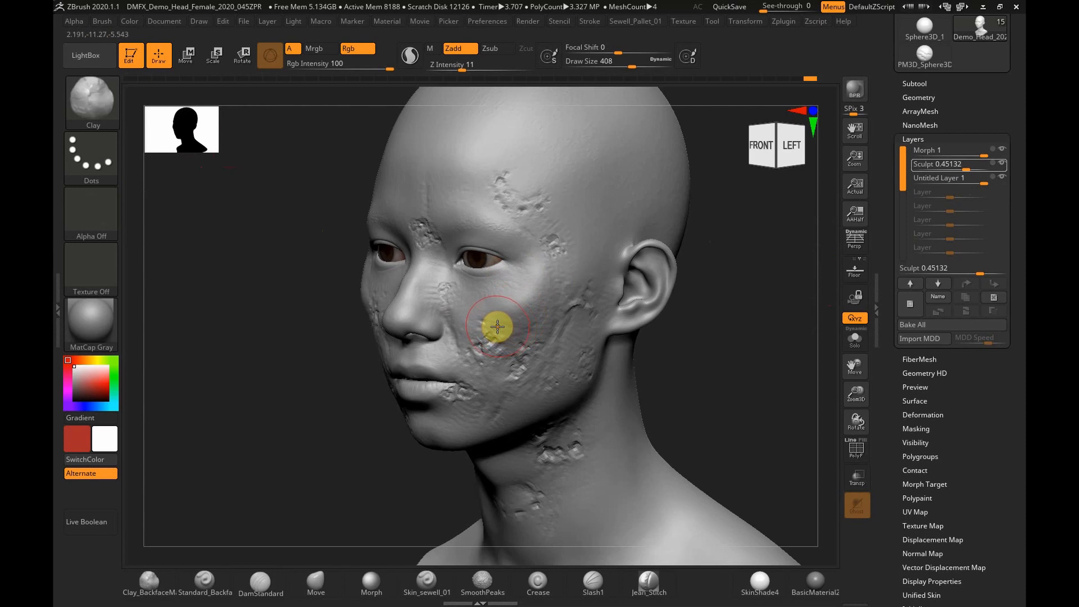
mouse_move(532, 198)
left_mouse_down()
mouse_move(549, 180)
mouse_move(544, 211)
left_mouse_up()
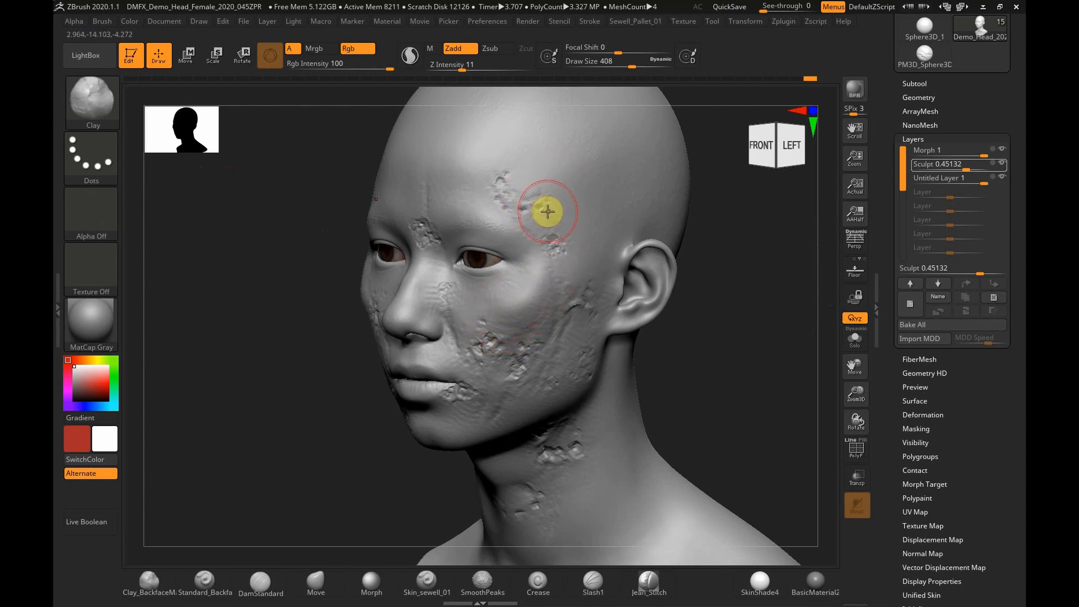
left_click(543, 214)
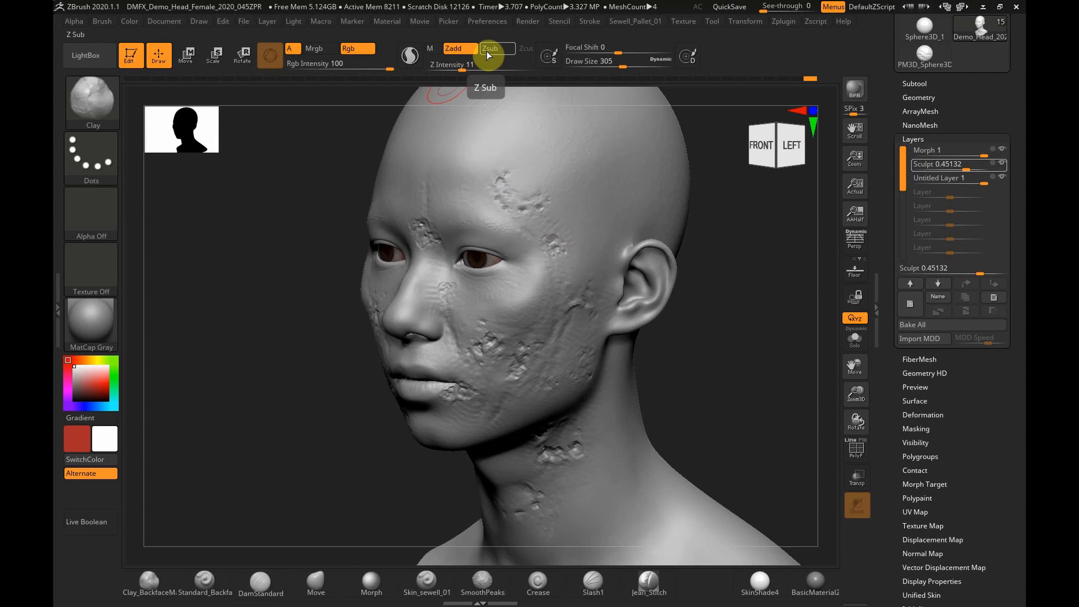
left_click(562, 229)
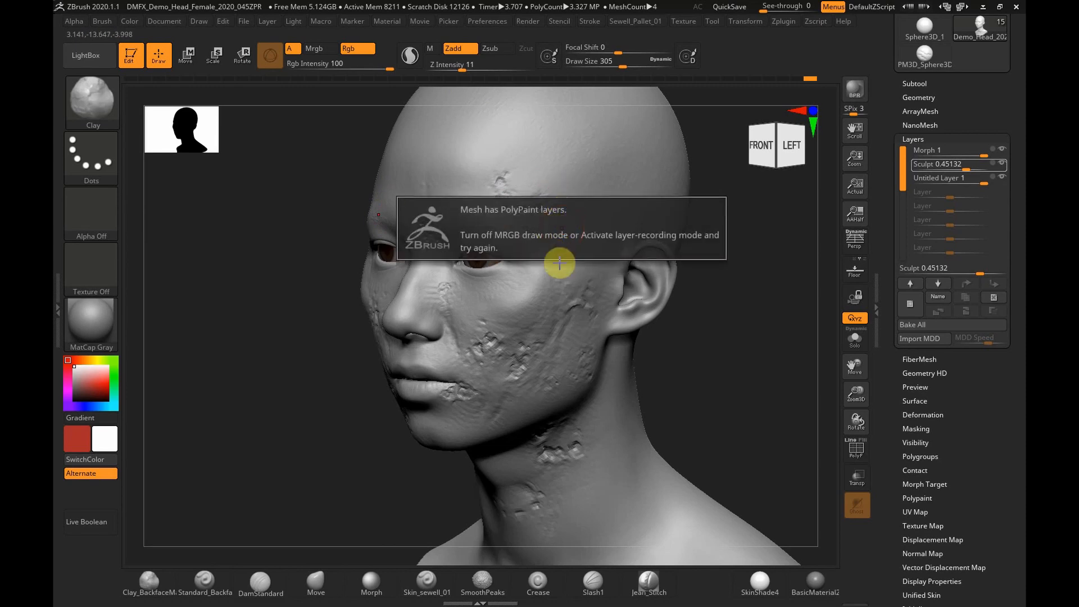
left_click(701, 337)
left_click_drag(689, 337, 690, 333)
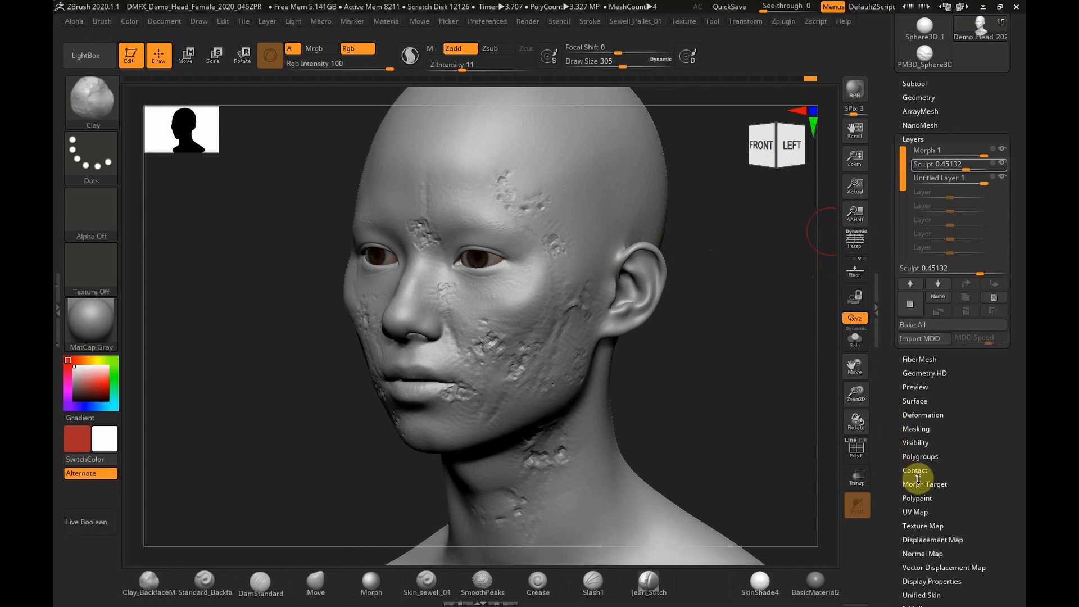
Raise the head to subdivision level 5 and try a Clay stroke on the cheek.
left_click(918, 97)
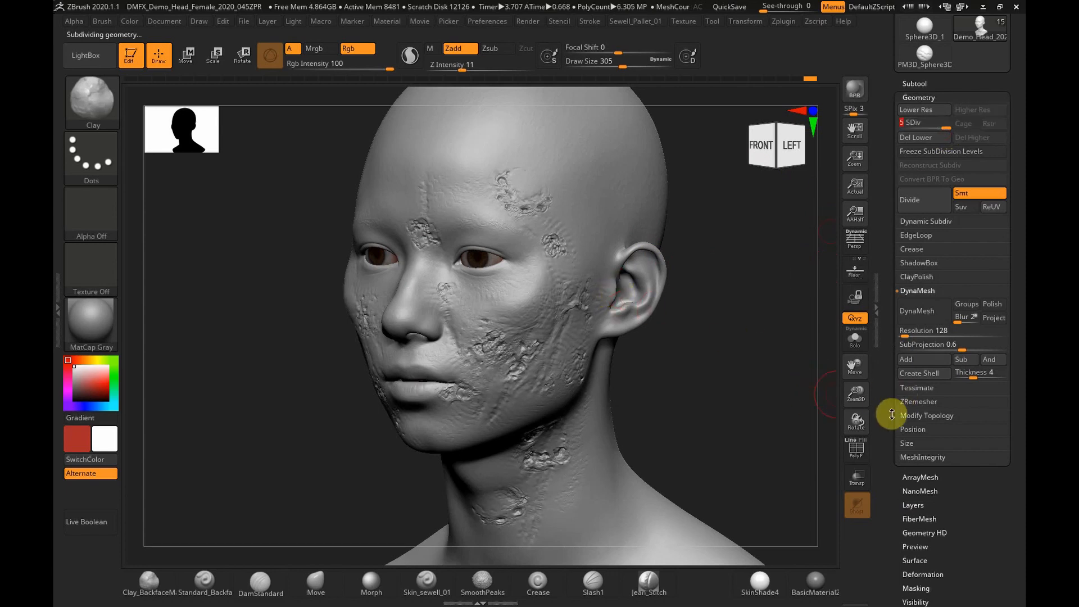
scroll(898, 380, "down", 5)
left_click(526, 321)
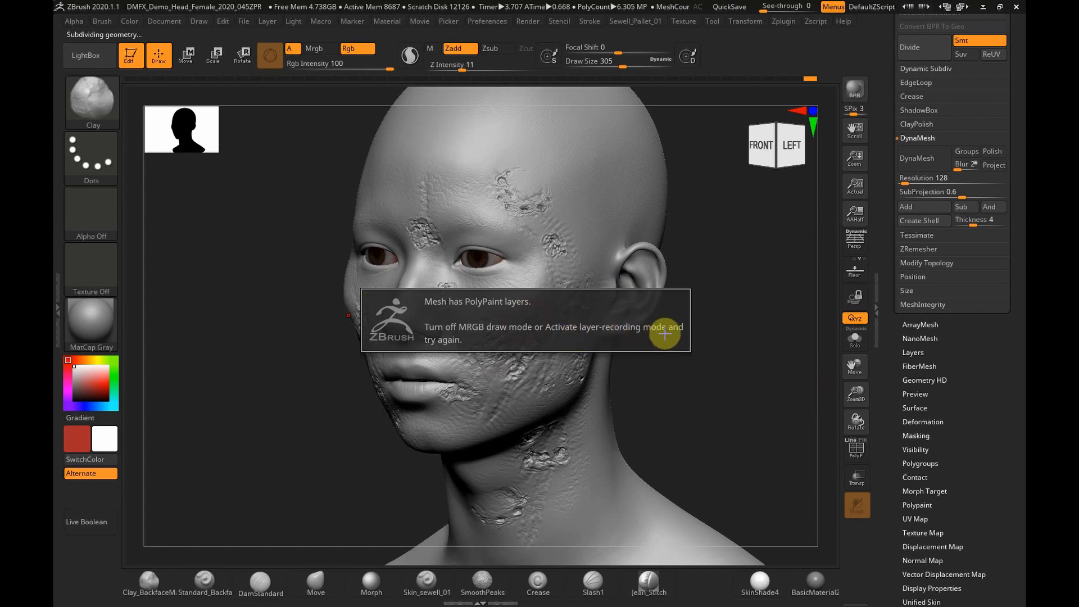
left_click(886, 375)
Turn on recording for the Sculpt layer and sculpt the temple with Clay at draw size 202.
left_click_drag(892, 416, 894, 359)
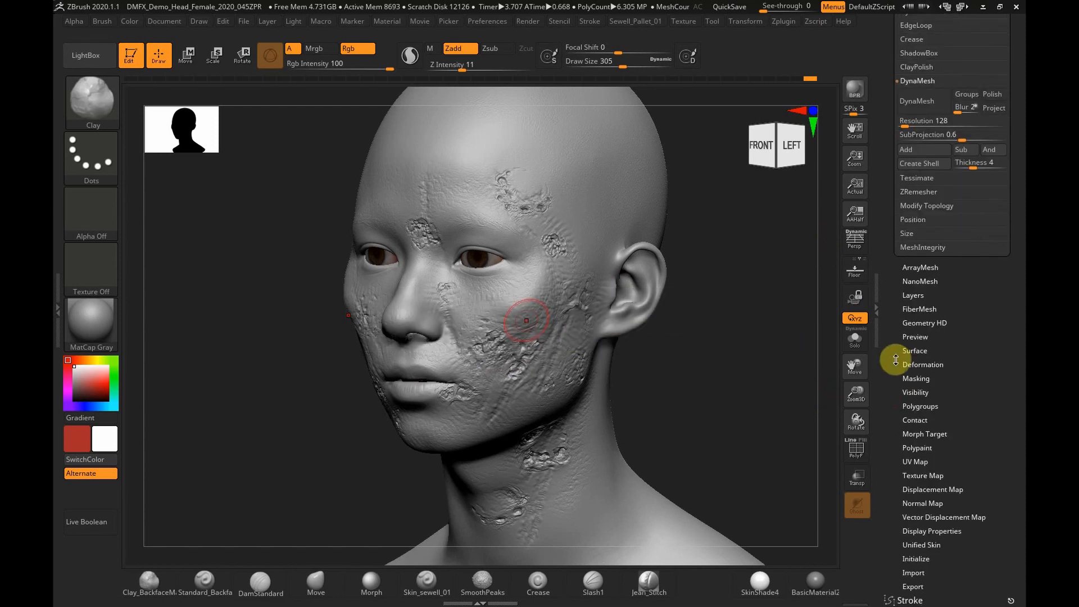
left_click(914, 295)
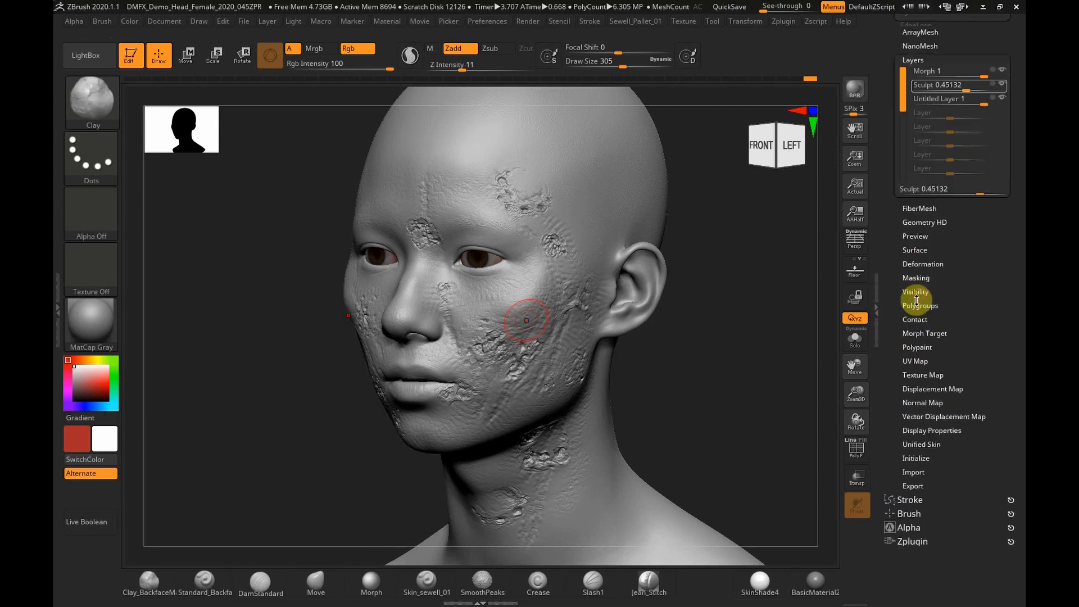
left_click_drag(897, 366, 888, 406)
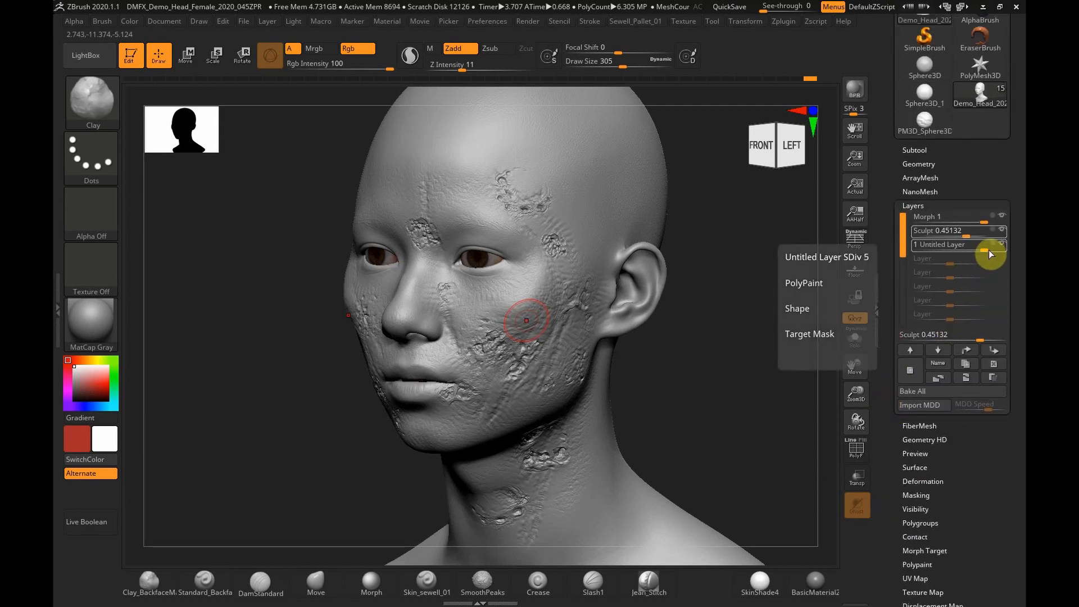
left_click(995, 232)
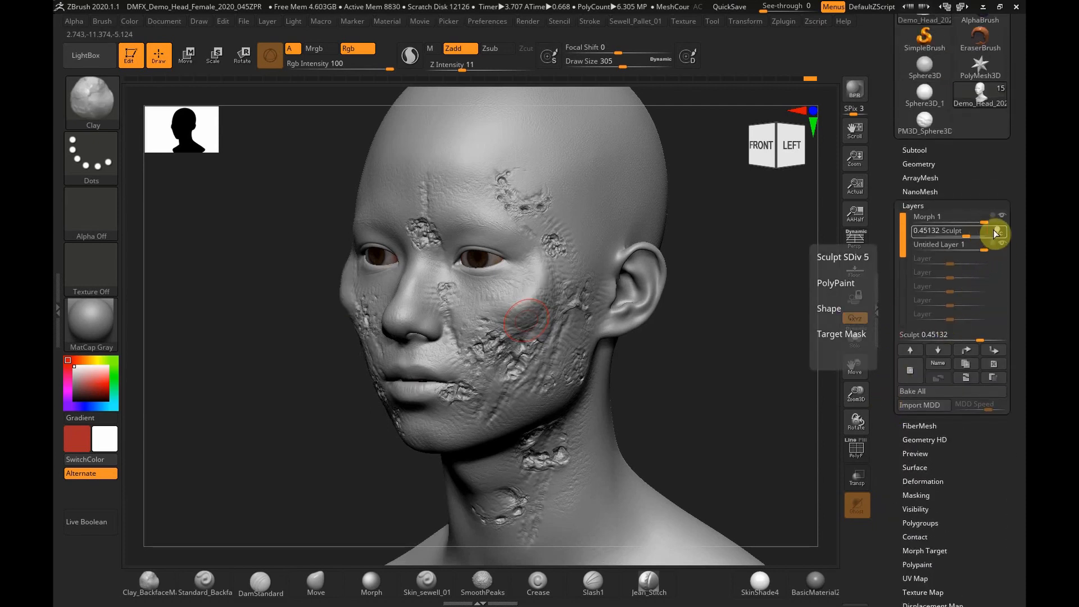
mouse_move(955, 231)
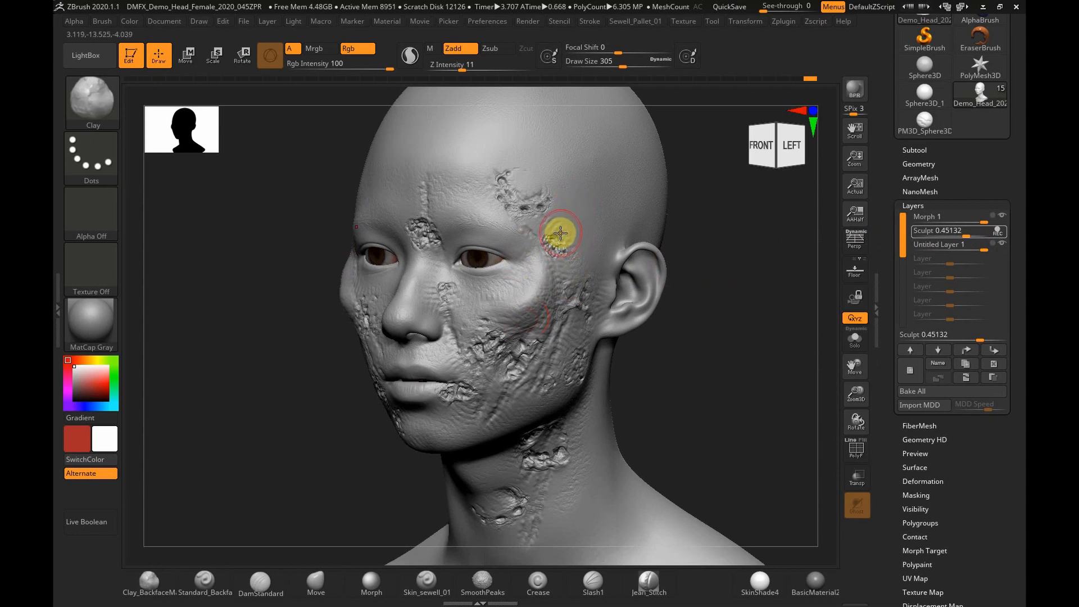
key("s")
left_click_drag(560, 209, 551, 212)
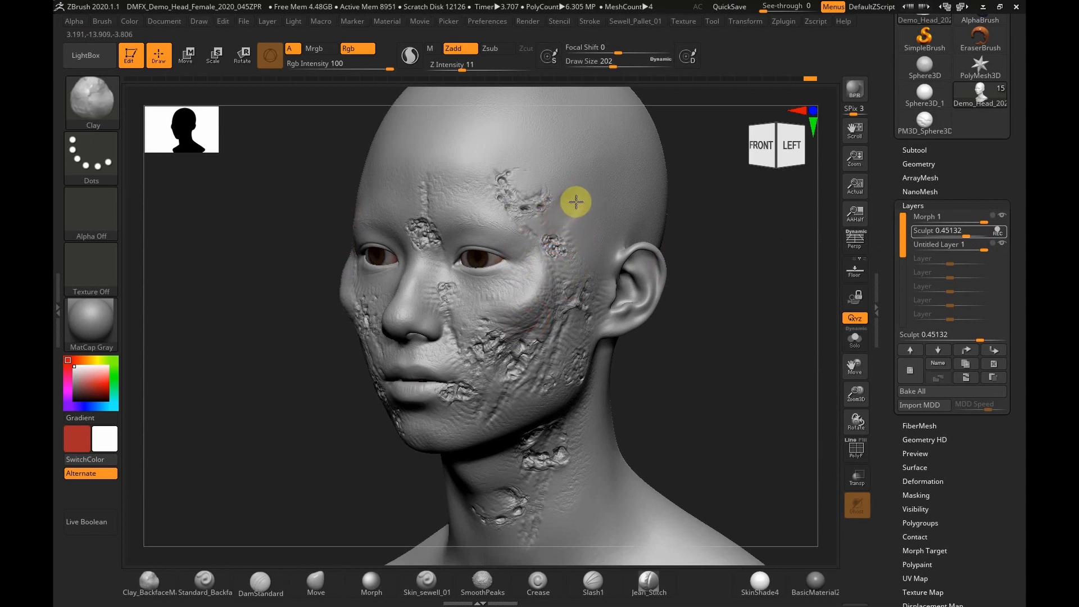
left_click_drag(572, 196, 560, 229)
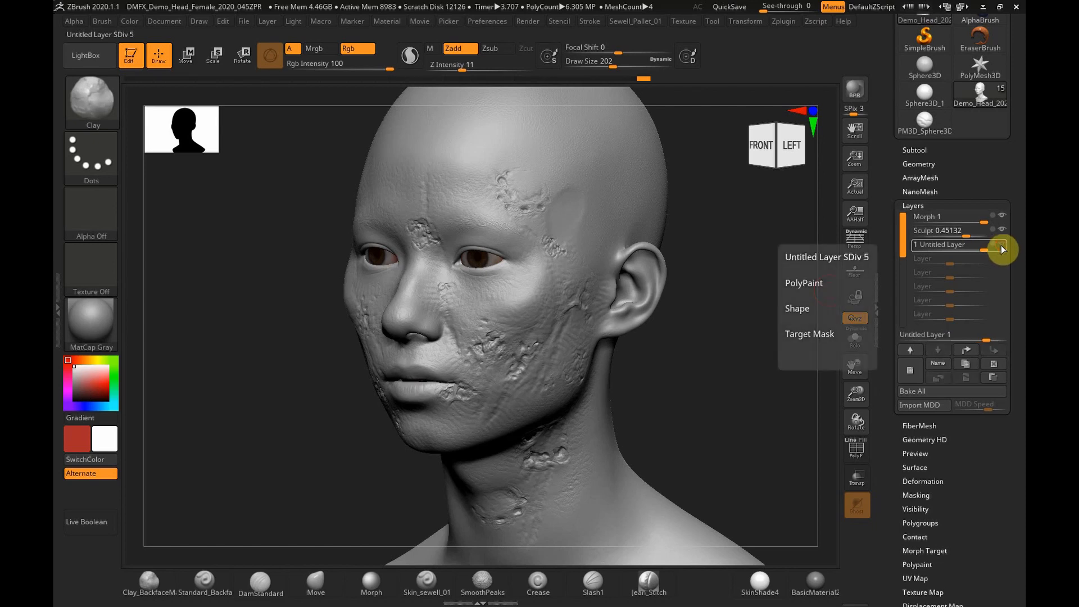
Hide the Sculpt layer and turn on recording for the untitled layer beneath it in the list.
left_click(1000, 234)
left_click(992, 246)
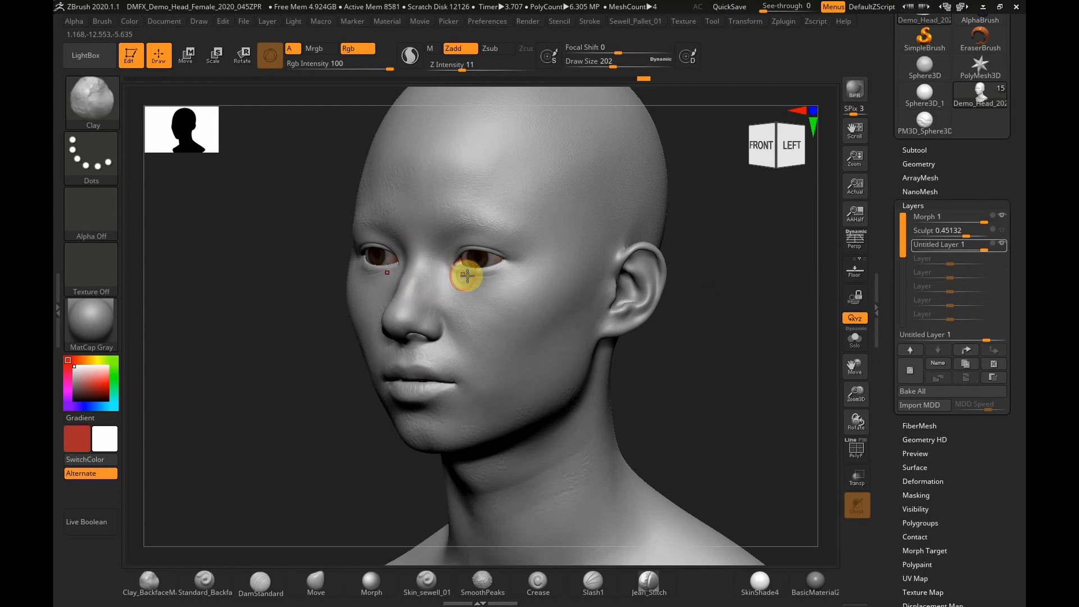
left_click(999, 245)
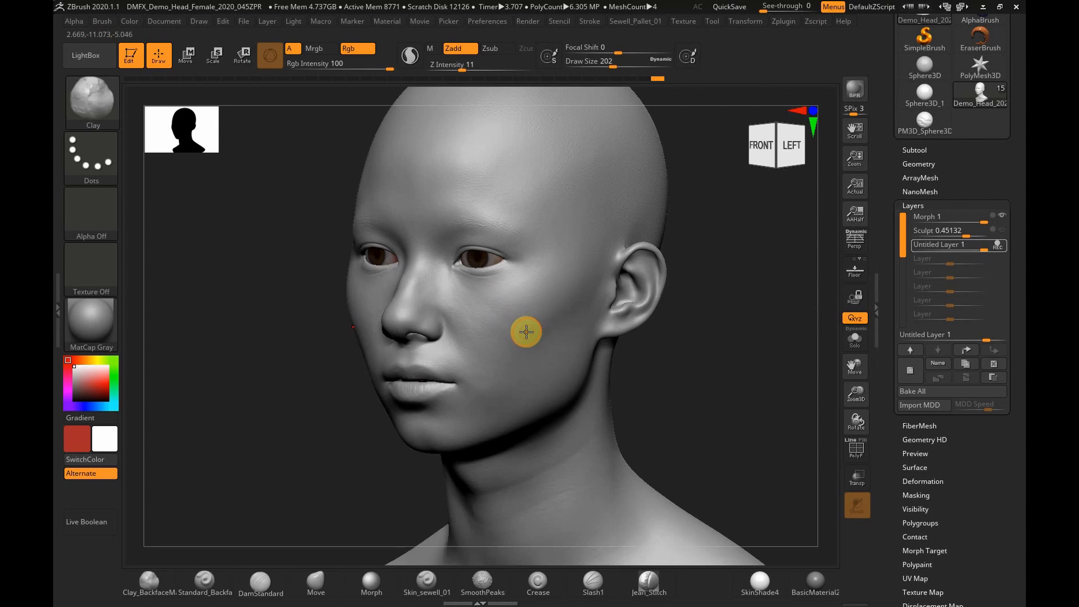
Build up the cheekbones with Clay strokes at draw size 202 and Z Intensity 11.
left_click_drag(352, 213, 336, 165)
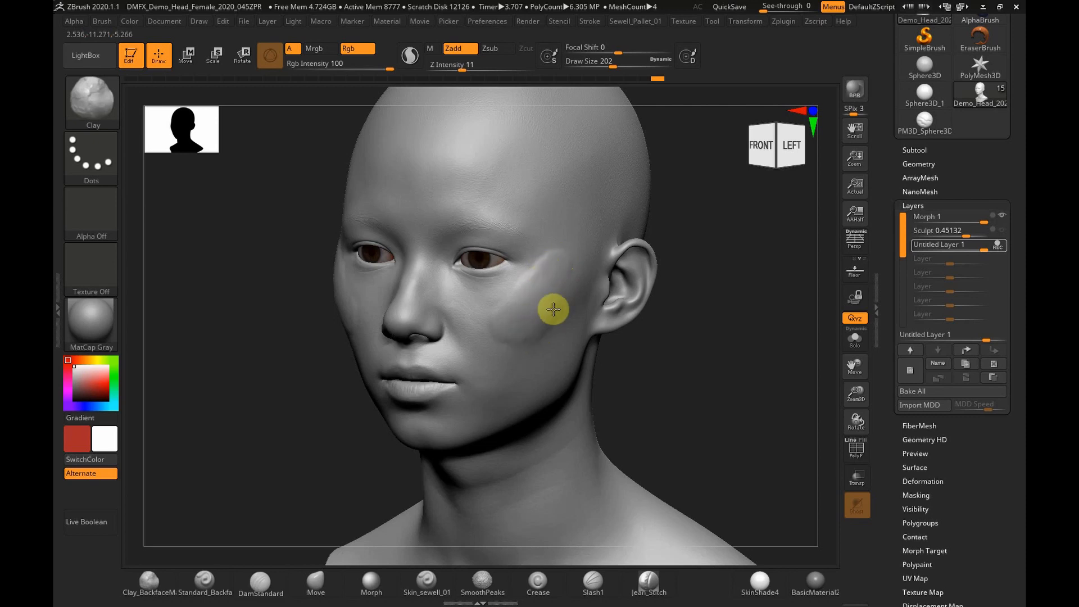
mouse_move(497, 332)
left_mouse_down()
mouse_move(486, 341)
mouse_move(499, 328)
mouse_move(503, 367)
mouse_move(537, 342)
left_mouse_up()
mouse_move(690, 382)
left_mouse_down()
mouse_move(682, 353)
mouse_move(671, 371)
mouse_move(629, 373)
left_mouse_up()
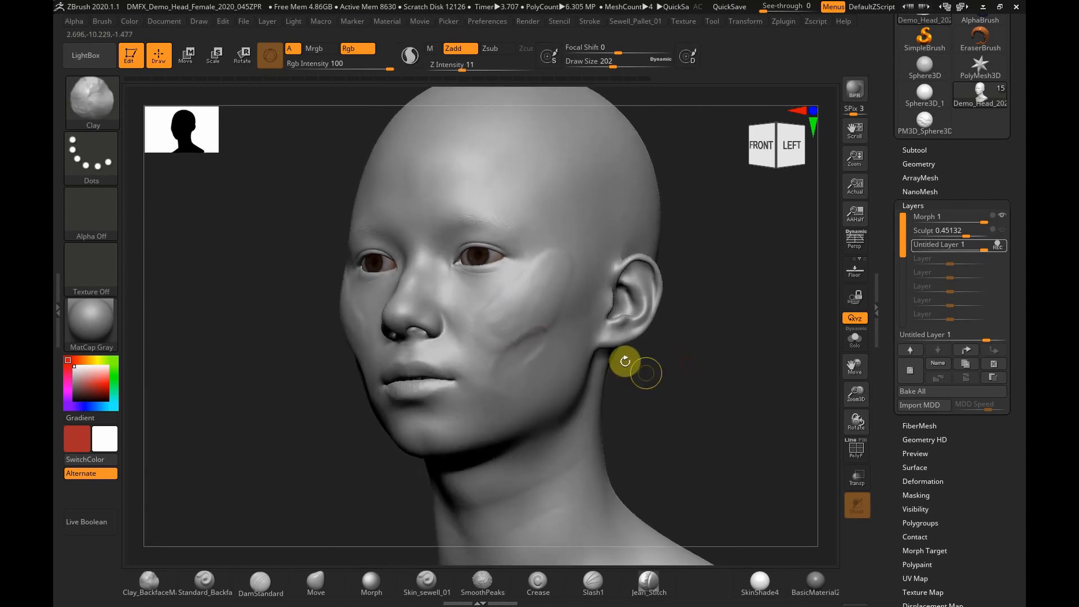
Turn off Rgb painting, carve hollows into the cheeks beneath the cheekbones and smooth the strokes.
left_click(359, 50)
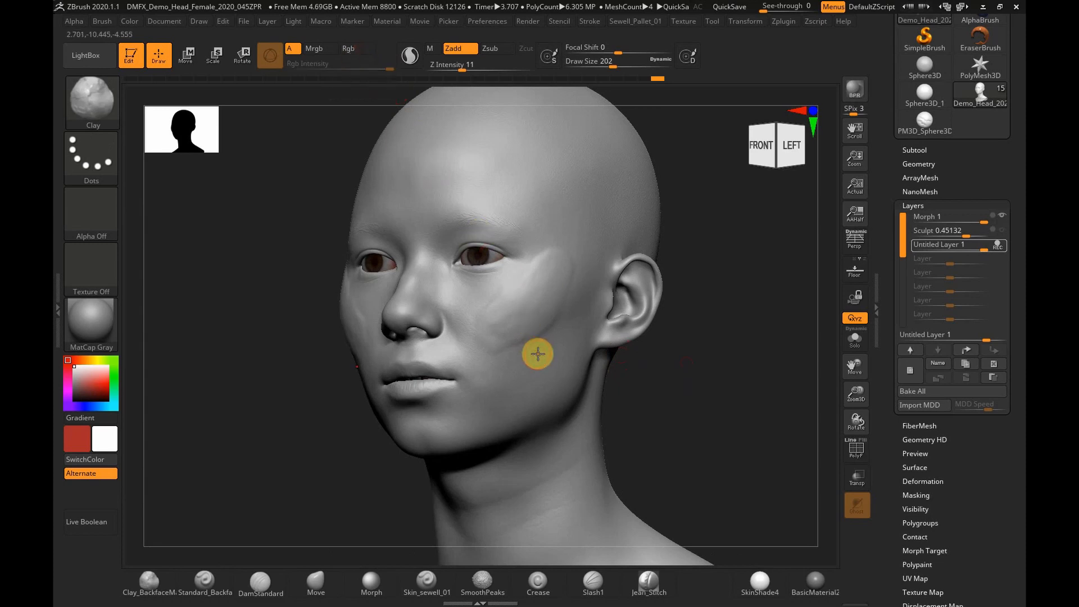
mouse_move(512, 368)
left_mouse_down("alt")
mouse_move(499, 378)
mouse_move(532, 343)
mouse_move(518, 369)
mouse_move(540, 330)
mouse_move(501, 361)
mouse_move(538, 328)
mouse_move(527, 323)
mouse_move(563, 279)
mouse_move(537, 315)
mouse_move(496, 329)
left_mouse_up("alt")
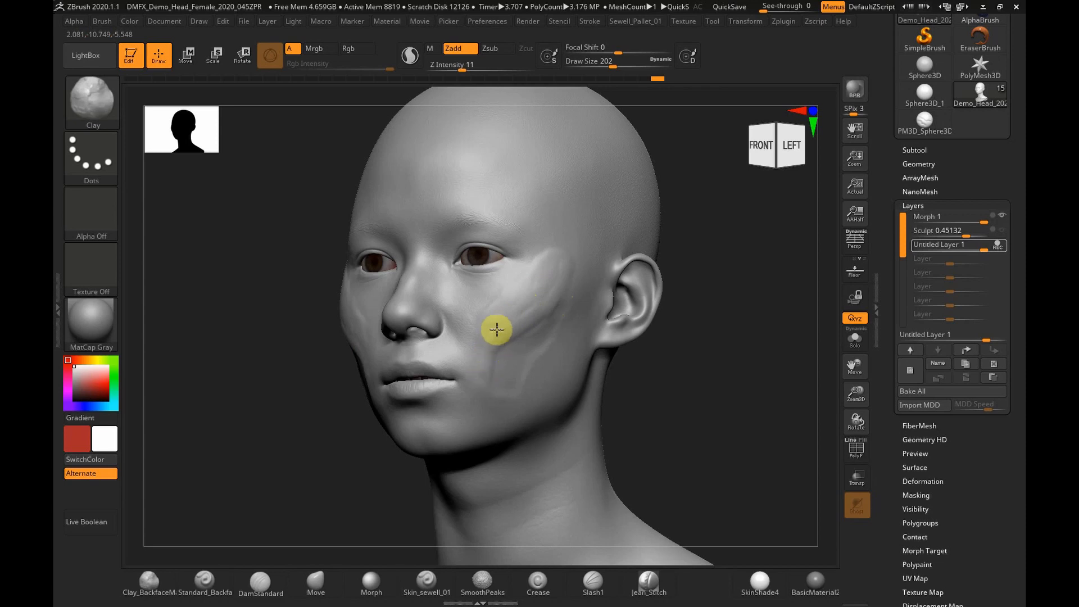
left_click_drag(765, 416, 645, 379, "shift")
mouse_move(533, 269)
left_mouse_down("shift")
mouse_move(521, 311)
mouse_move(537, 258)
mouse_move(481, 323)
mouse_move(482, 345)
mouse_move(494, 329)
left_mouse_up("shift")
left_click_drag(657, 339, 695, 365)
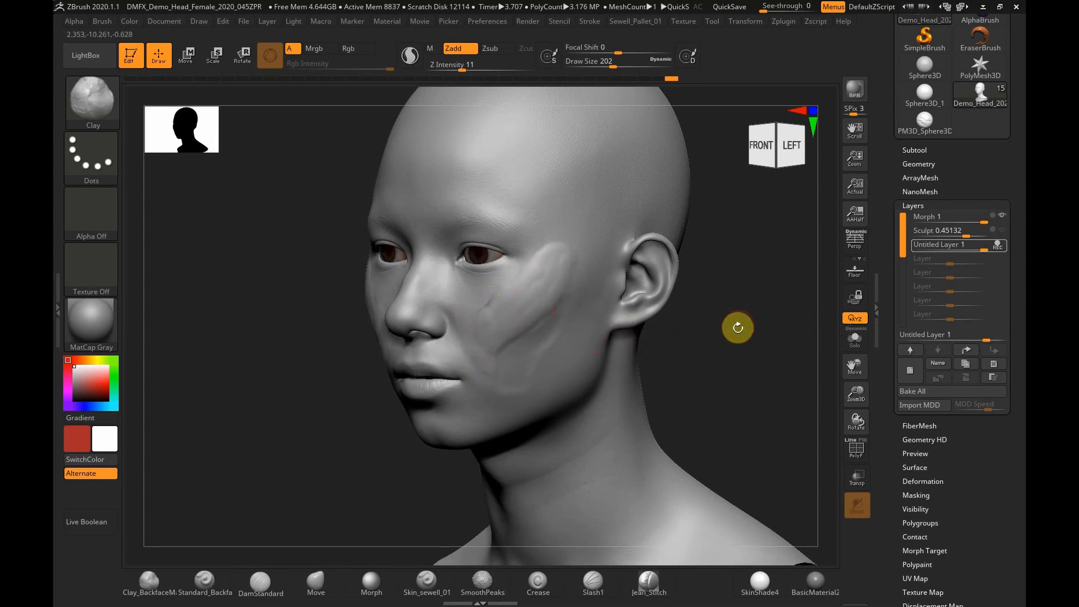
left_click_drag(737, 325, 731, 349, "shift")
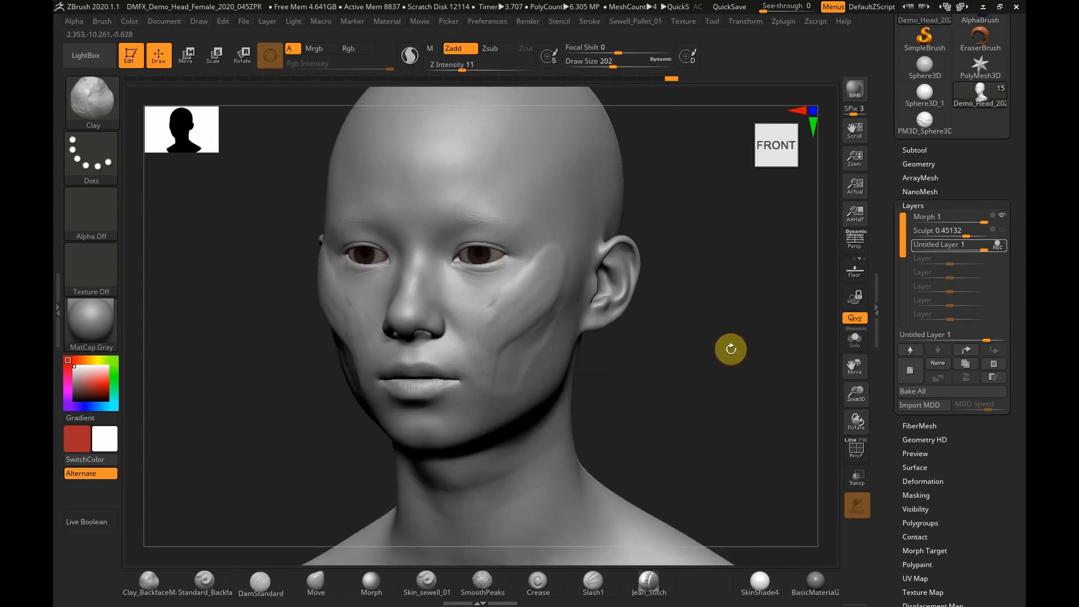
Stop recording the cheek layer, show the Sculpt layer, and compare the face with the cheek layer off and on.
left_click(997, 246)
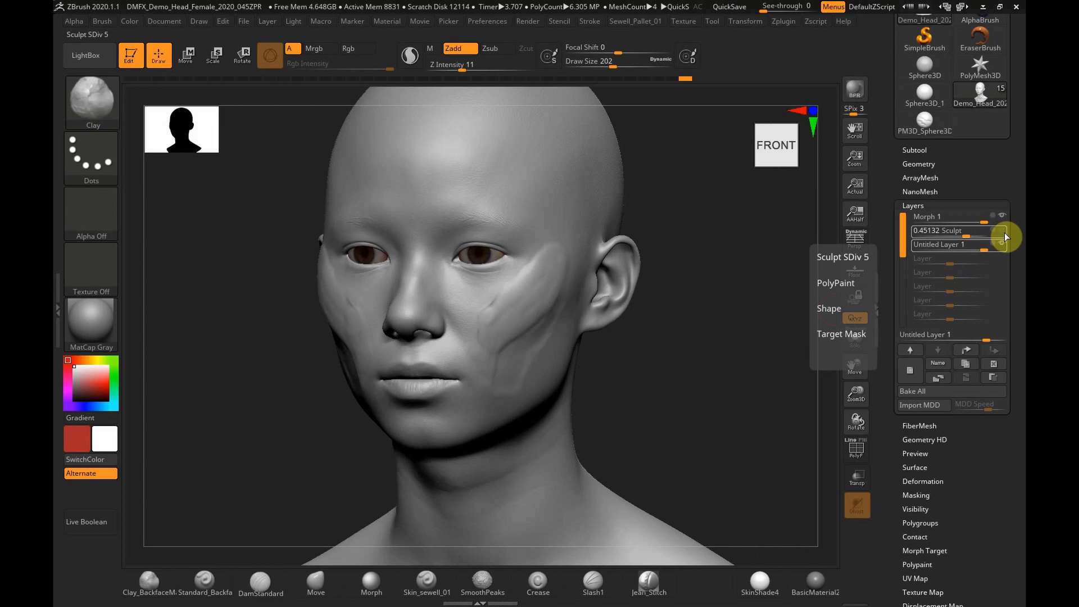
left_click(1001, 233)
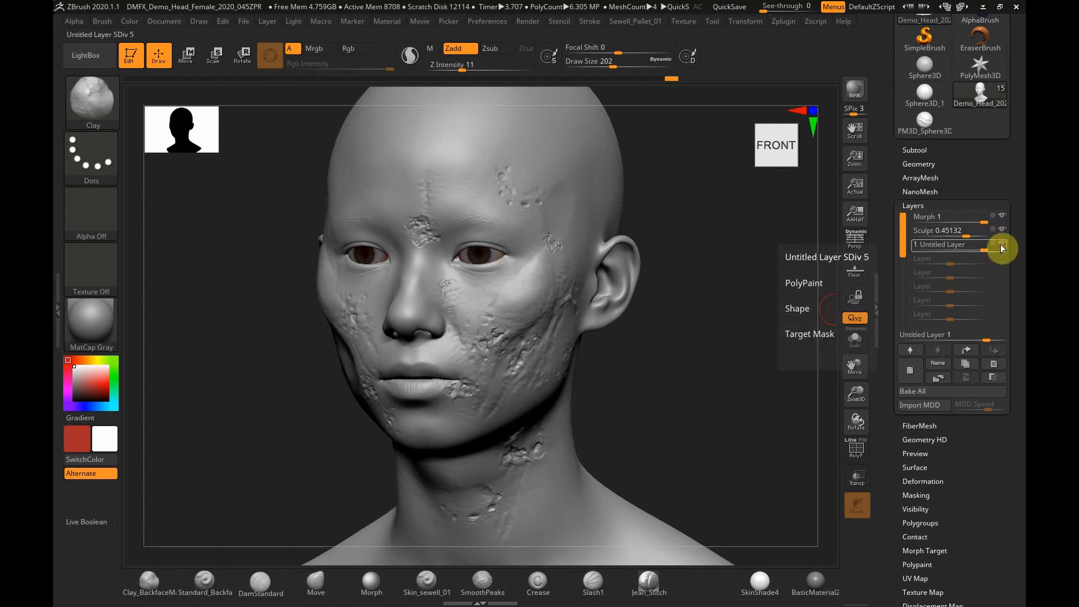
left_click(1002, 246)
left_click(1000, 248)
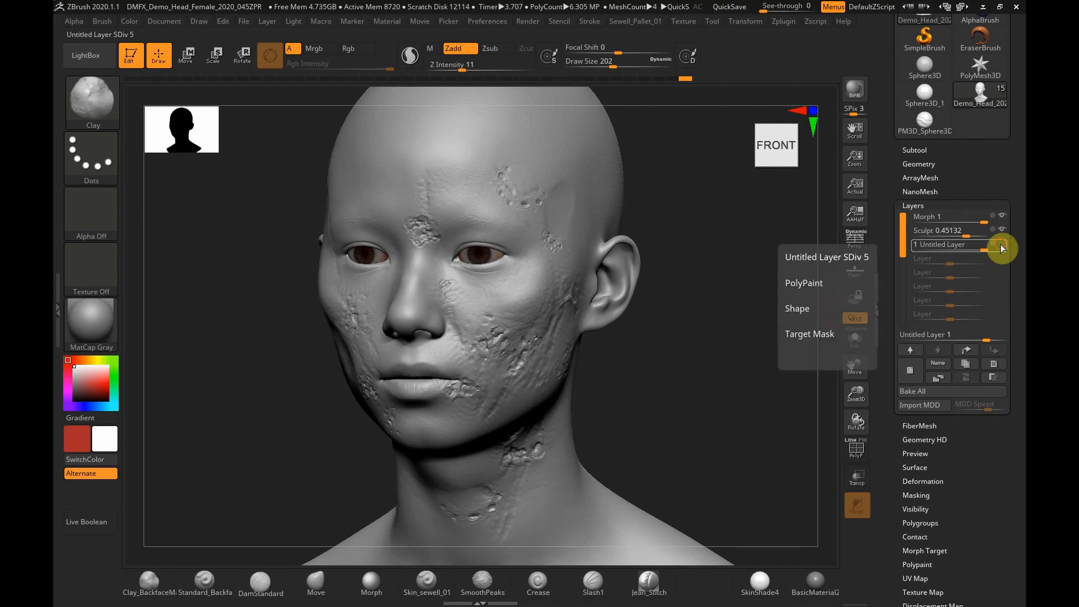
Preview the cheek layer by lowering its intensity and returning it to 1, then compare combinations of cheek and Sculpt layer visibility.
left_click_drag(983, 248, 953, 249)
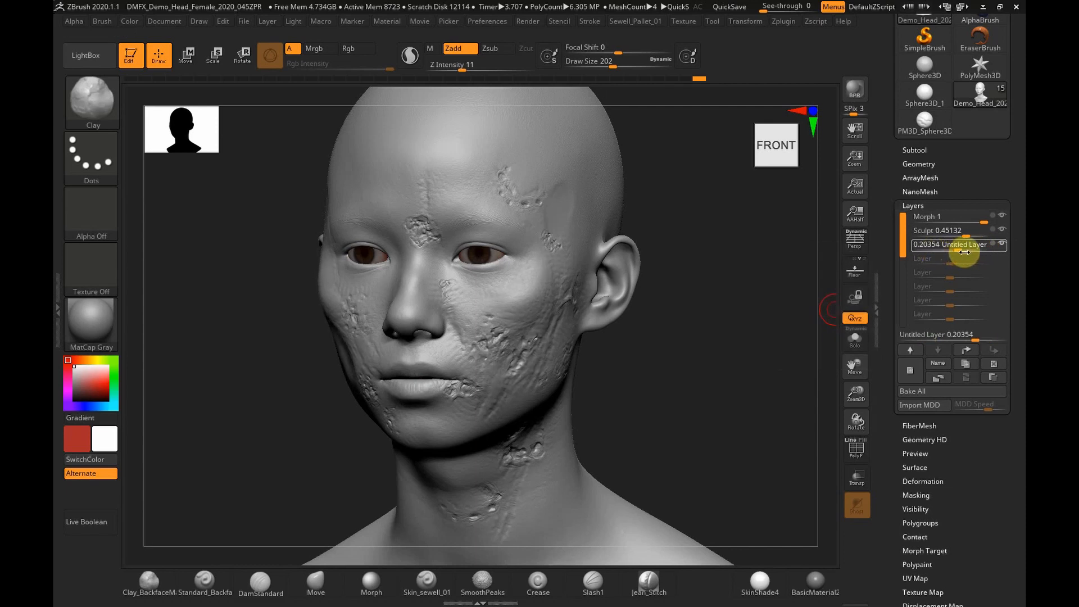
mouse_move(941, 253)
left_mouse_down()
mouse_move(987, 248)
mouse_move(951, 243)
mouse_move(994, 256)
left_mouse_up()
left_click(1003, 244)
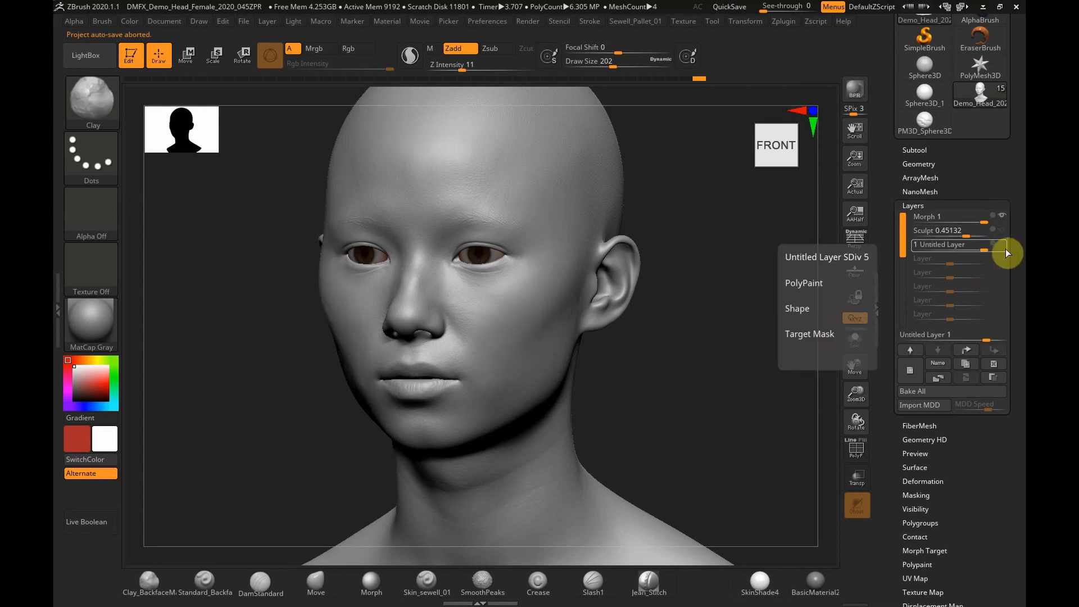
left_click(1002, 246)
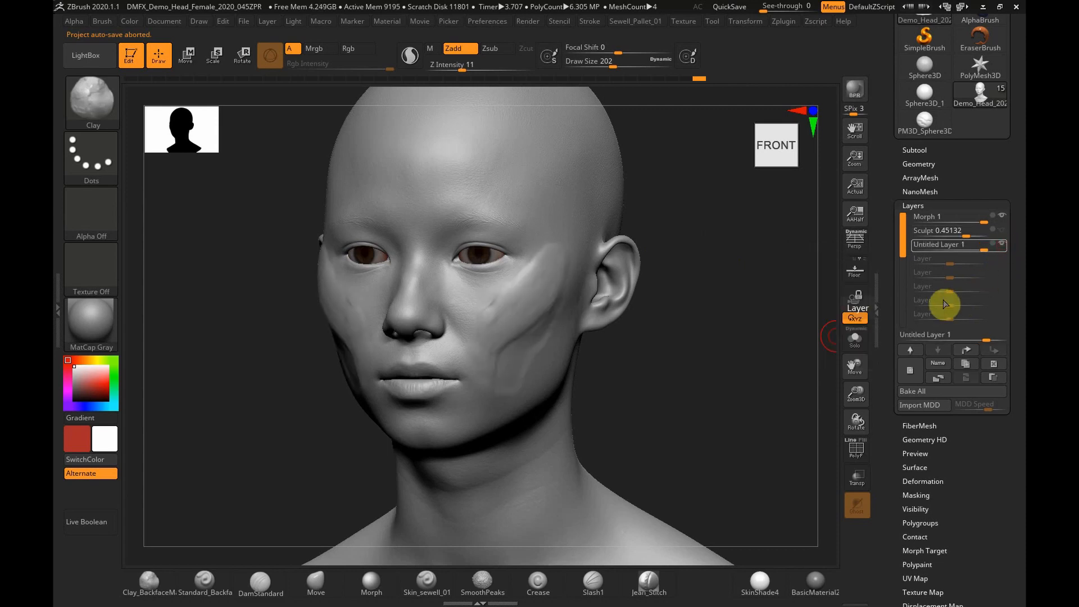
left_click(1002, 233)
mouse_move(983, 247)
left_mouse_down()
mouse_move(944, 248)
mouse_move(1003, 248)
left_mouse_up()
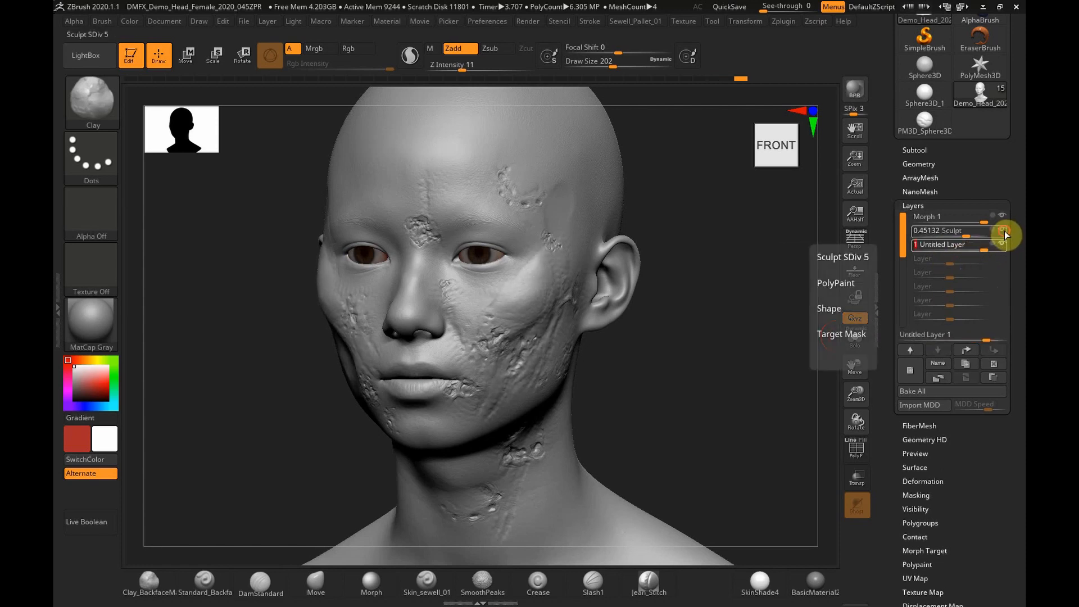
Hide the Sculpt and cheek layers and add a new recording layer for the next sculpt.
left_click(1004, 231)
left_click(1002, 242)
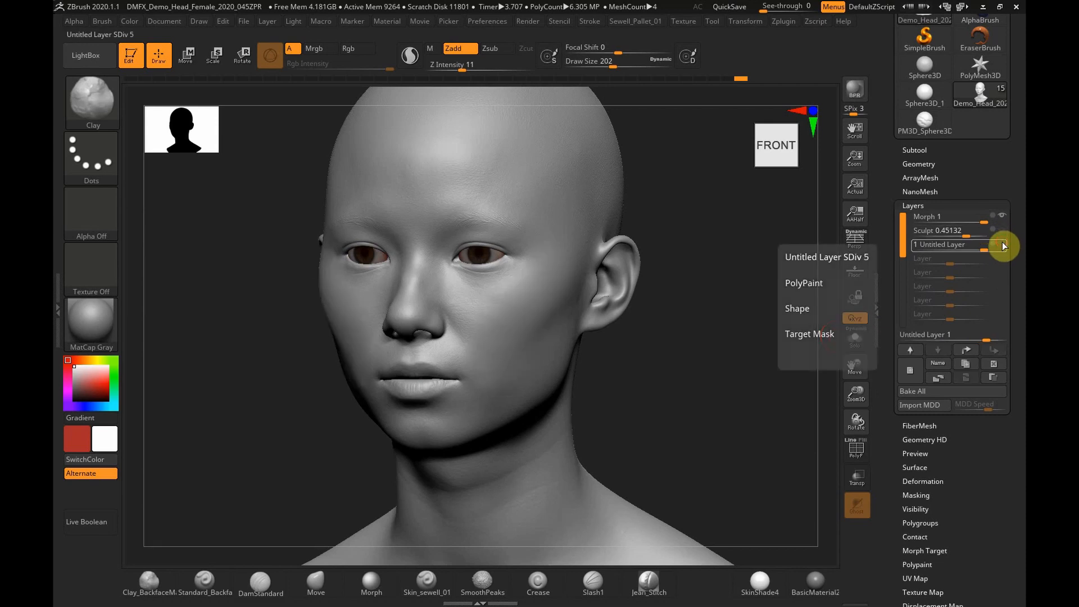
left_click(910, 371)
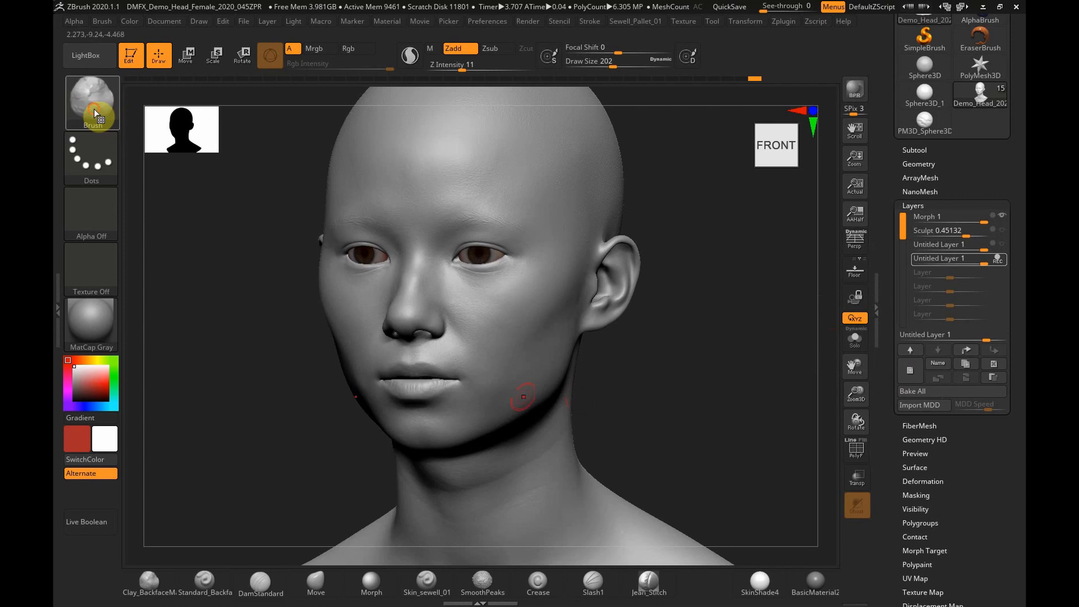
Stamp a GenericGore01 wound onto the middle of the visible cheek with the DMFX VDM brush.
left_click(94, 109)
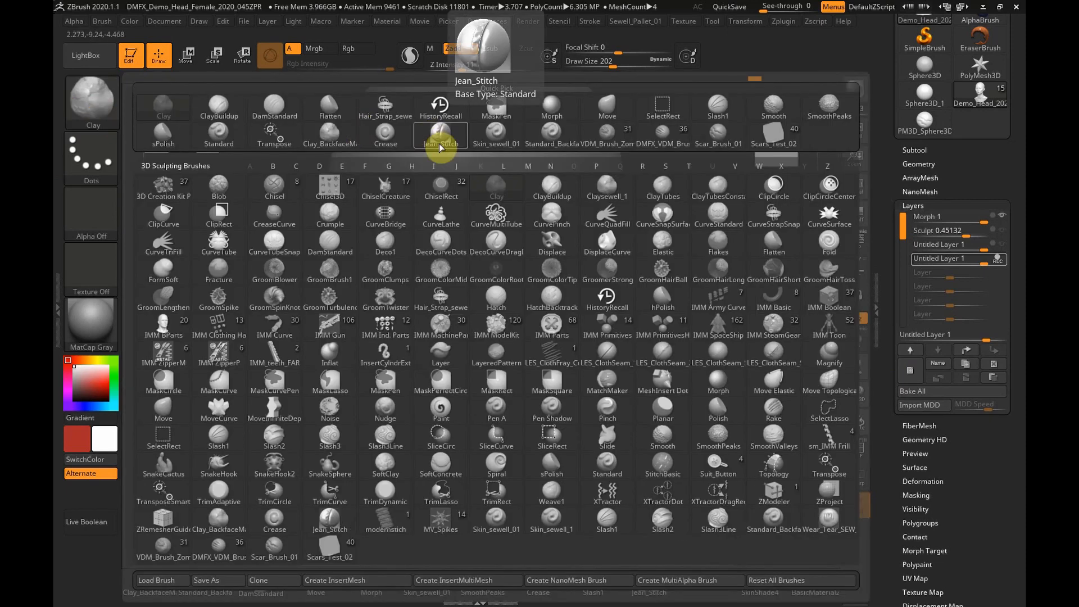
left_click(658, 147)
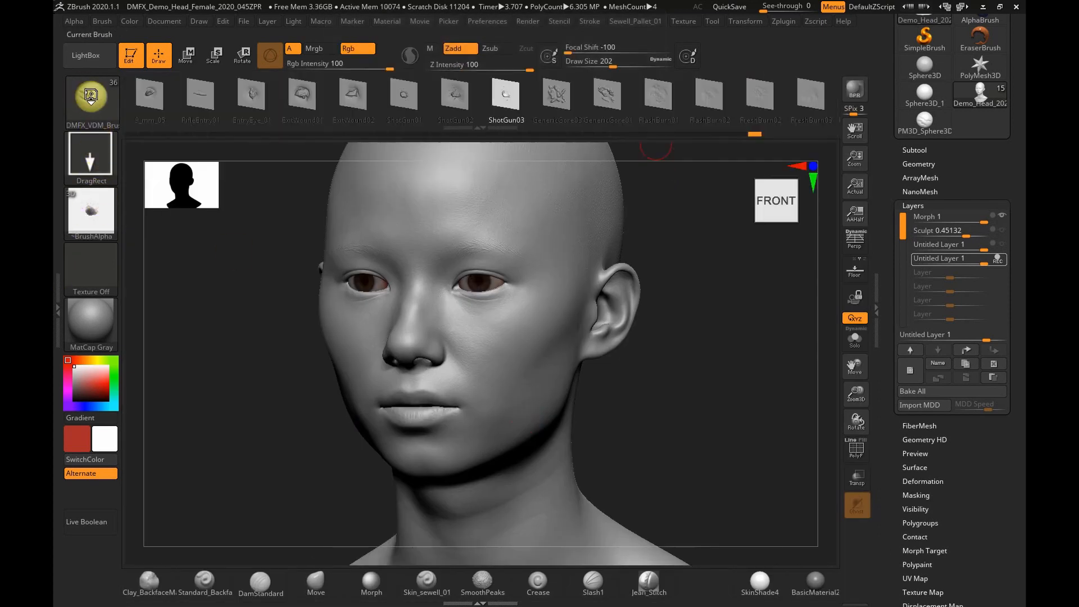
left_click(605, 97)
left_click_drag(712, 321, 669, 348)
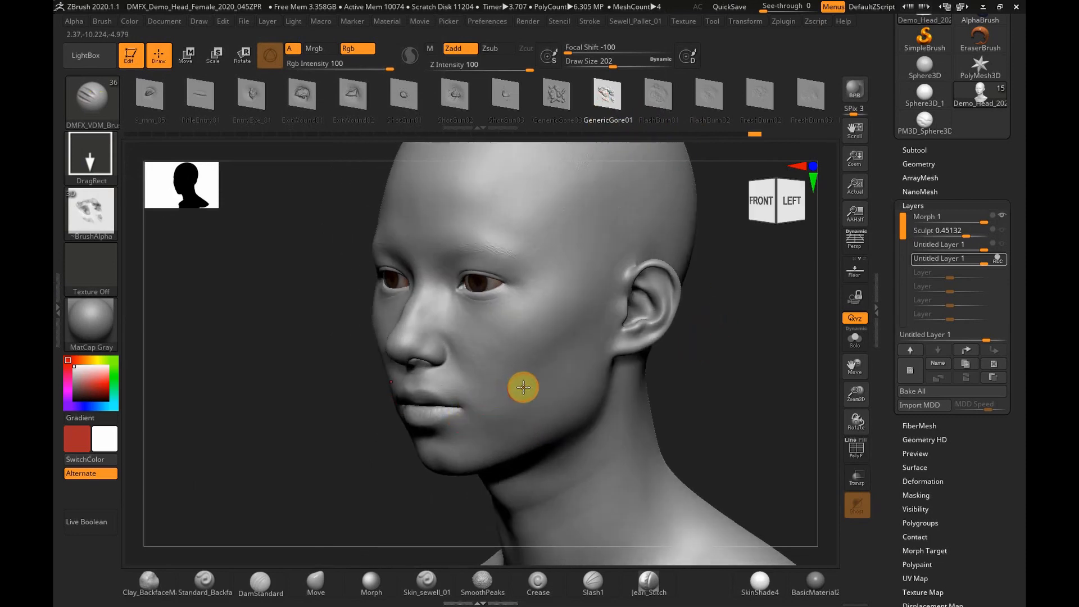
left_click_drag(536, 372, 448, 383)
Stamp GenericGore03 wounds on the temple and between the cheek wound and the corner of the mouth.
left_click_drag(277, 457, 685, 207)
left_click_drag(710, 92, 611, 107)
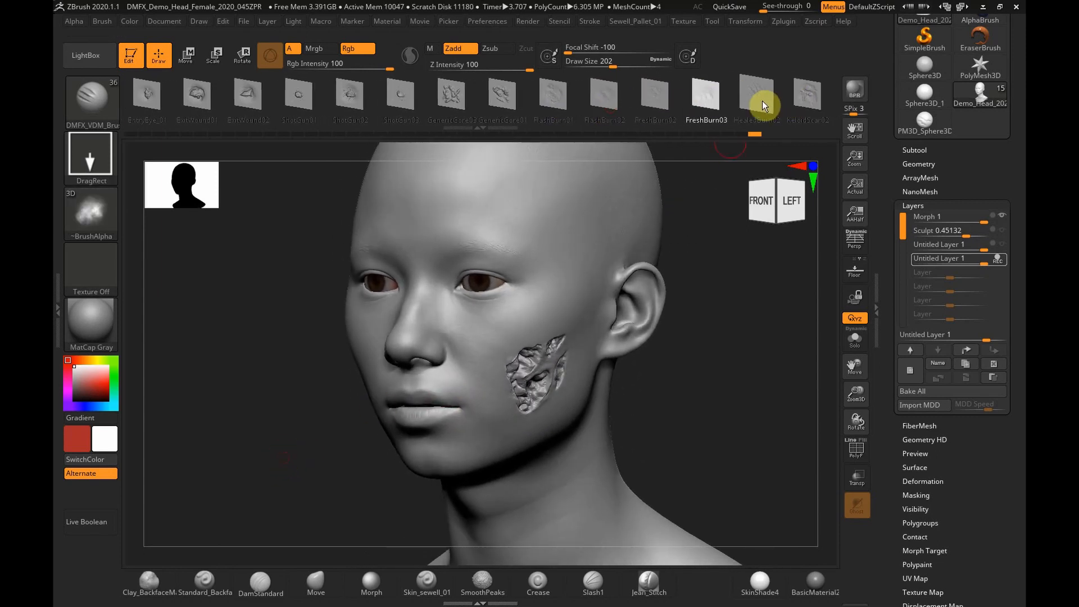
left_click(464, 96)
left_click_drag(558, 252, 572, 291)
left_click_drag(496, 406, 488, 449)
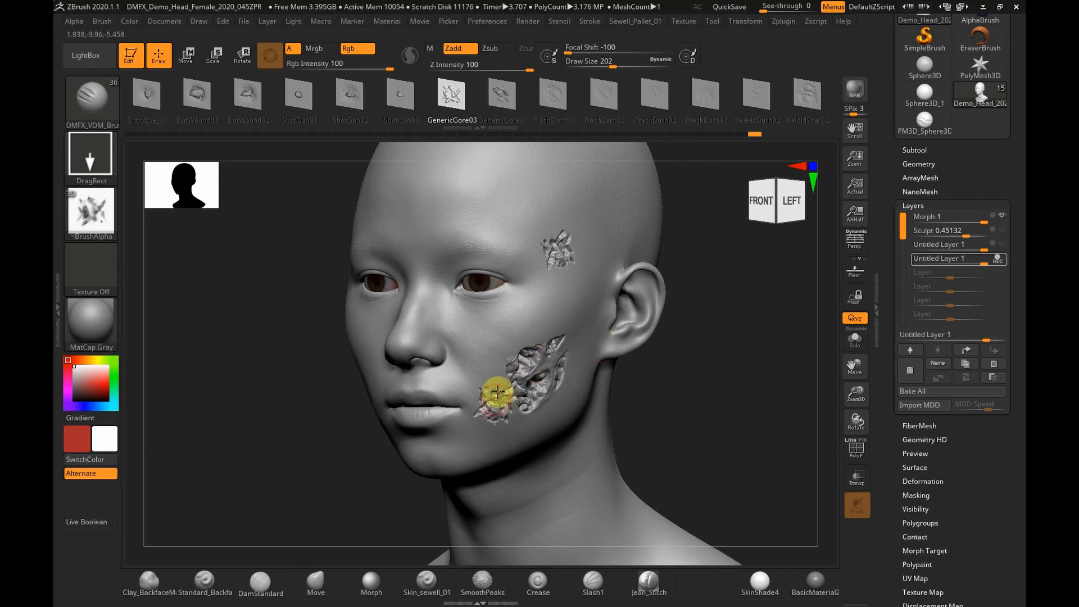
Erase the outer parts of the gore with the Morph brush, leaving narrow diagonal gashes on the cheek and temple.
left_click(88, 102)
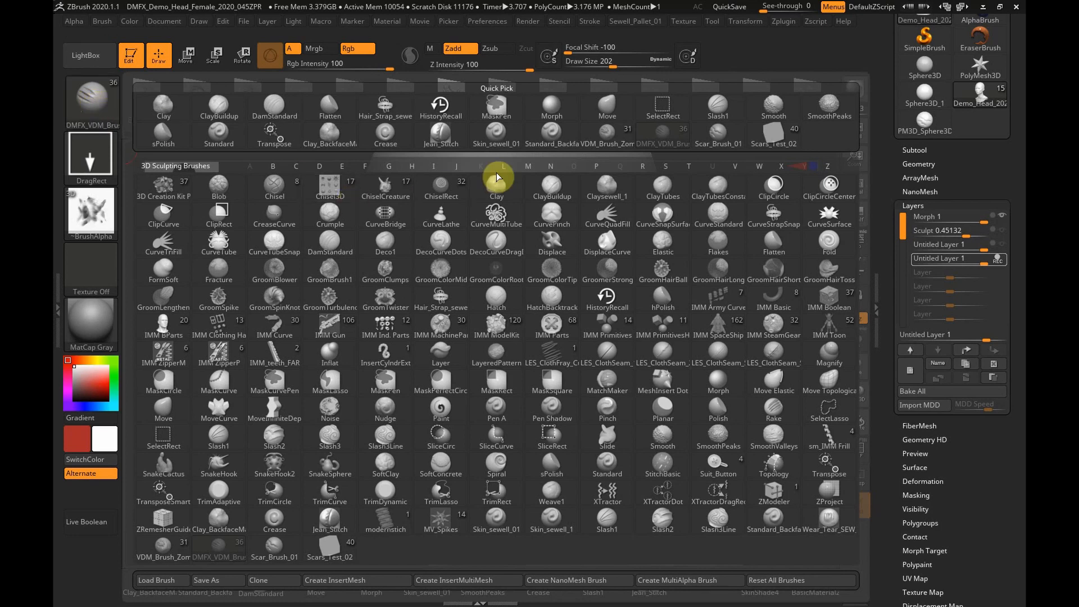
left_click(559, 102)
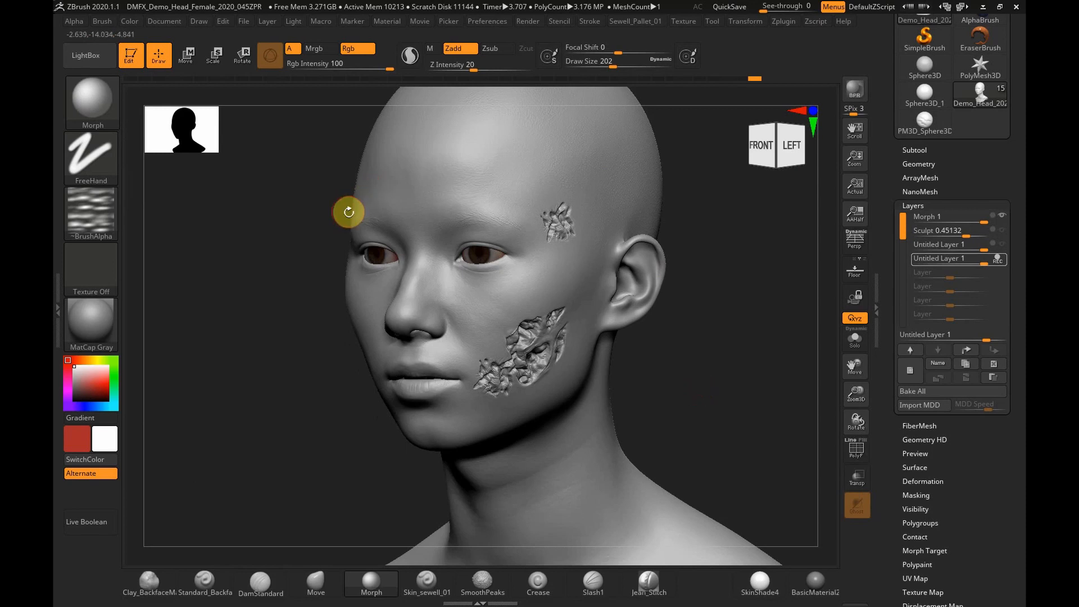
mouse_move(543, 361)
left_mouse_down()
mouse_move(498, 386)
mouse_move(504, 344)
mouse_move(535, 308)
mouse_move(509, 342)
left_mouse_up()
mouse_move(480, 377)
left_mouse_down()
mouse_move(537, 376)
mouse_move(539, 363)
mouse_move(519, 381)
mouse_move(551, 356)
mouse_move(536, 364)
mouse_move(539, 274)
mouse_move(578, 217)
mouse_move(563, 240)
mouse_move(568, 212)
mouse_move(536, 225)
mouse_move(562, 201)
mouse_move(567, 227)
left_mouse_up()
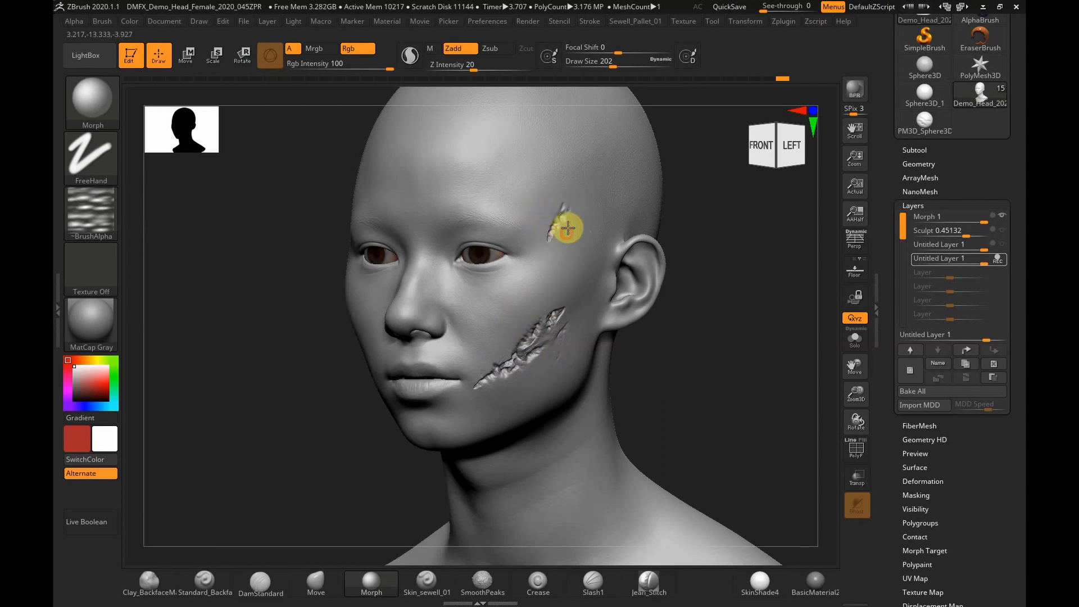
left_click_drag(710, 414, 672, 385)
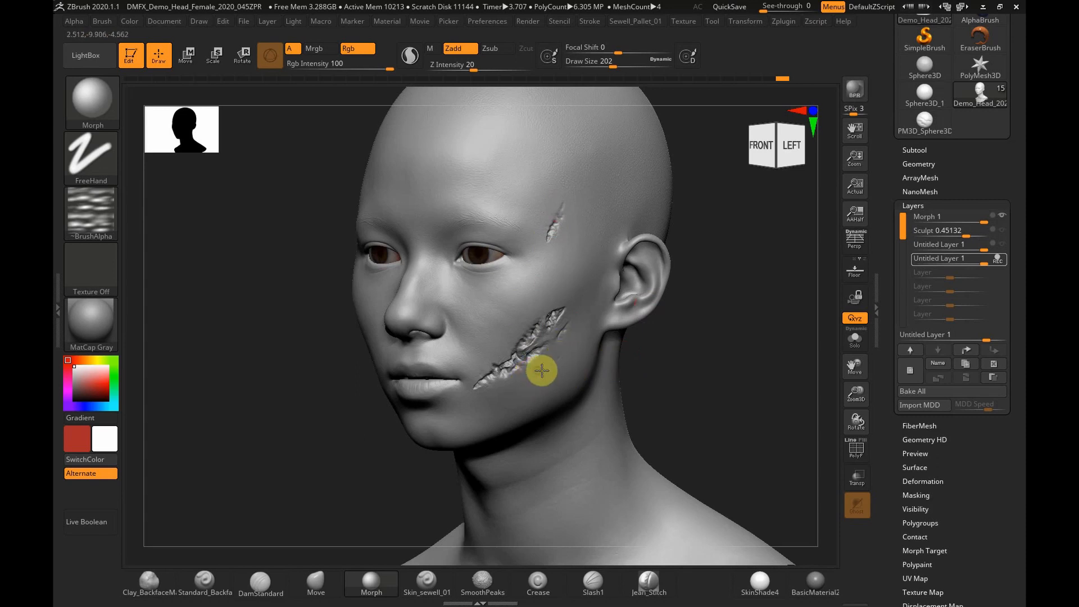
left_click_drag(277, 399, 287, 402)
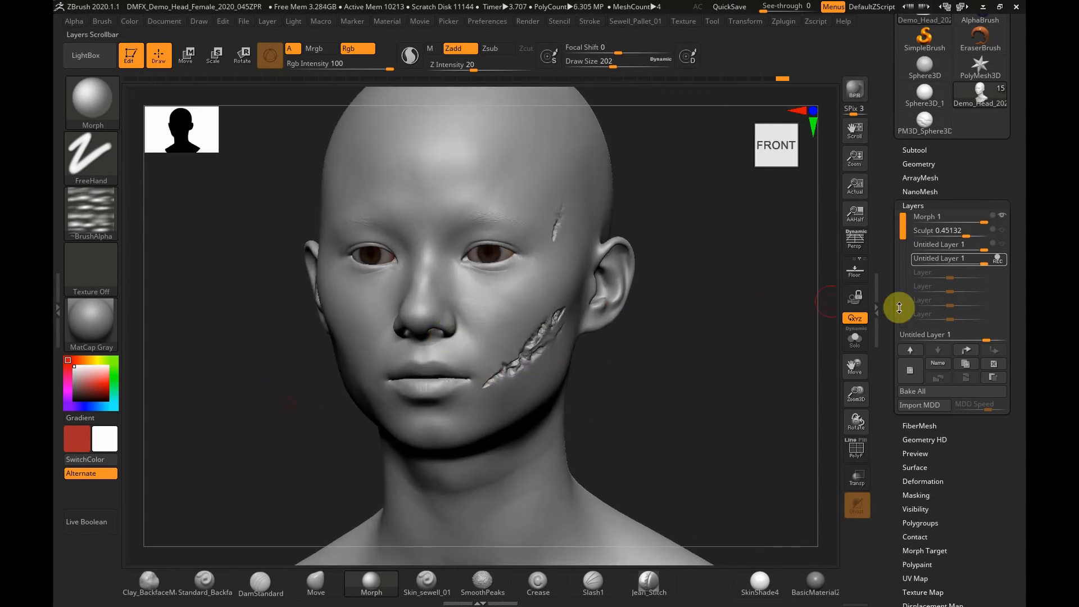
Stop recording the gash layer and compare the face with that layer off and on.
left_click(998, 259)
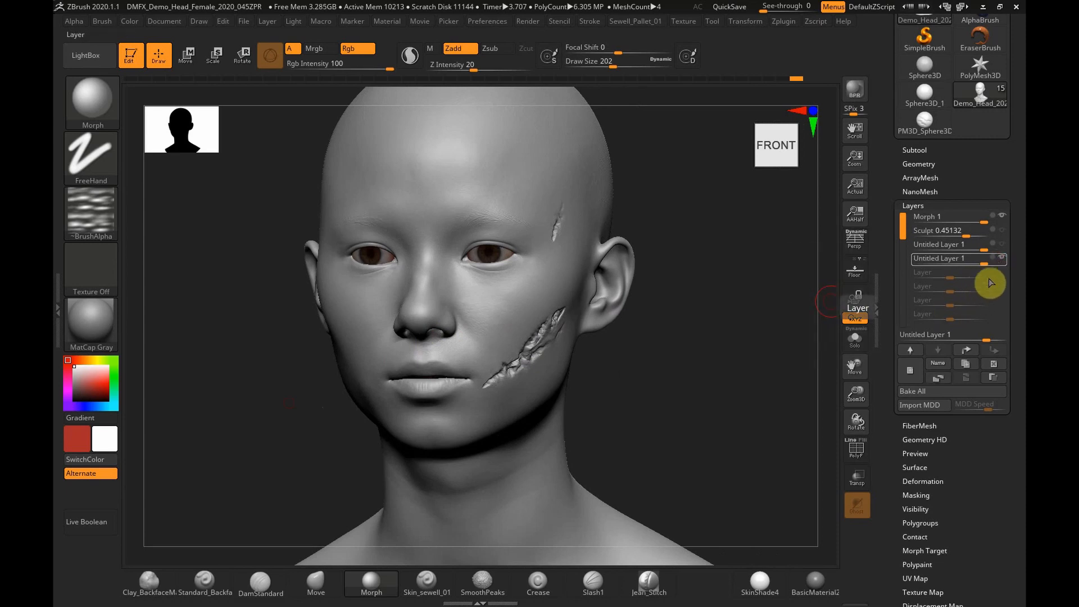
left_click(1001, 259)
left_click(1000, 258)
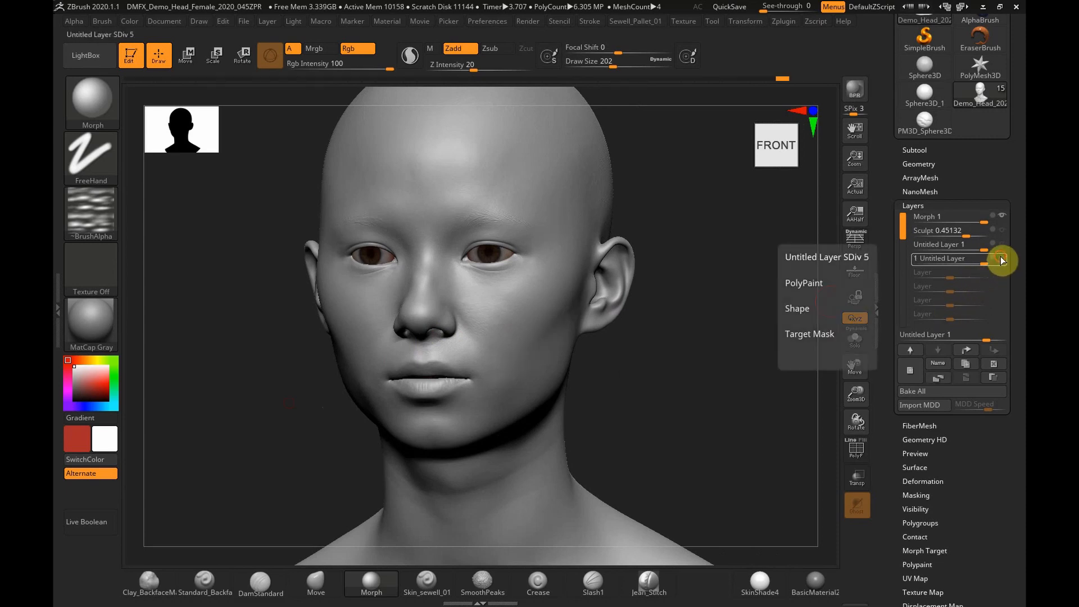
left_click(1000, 258)
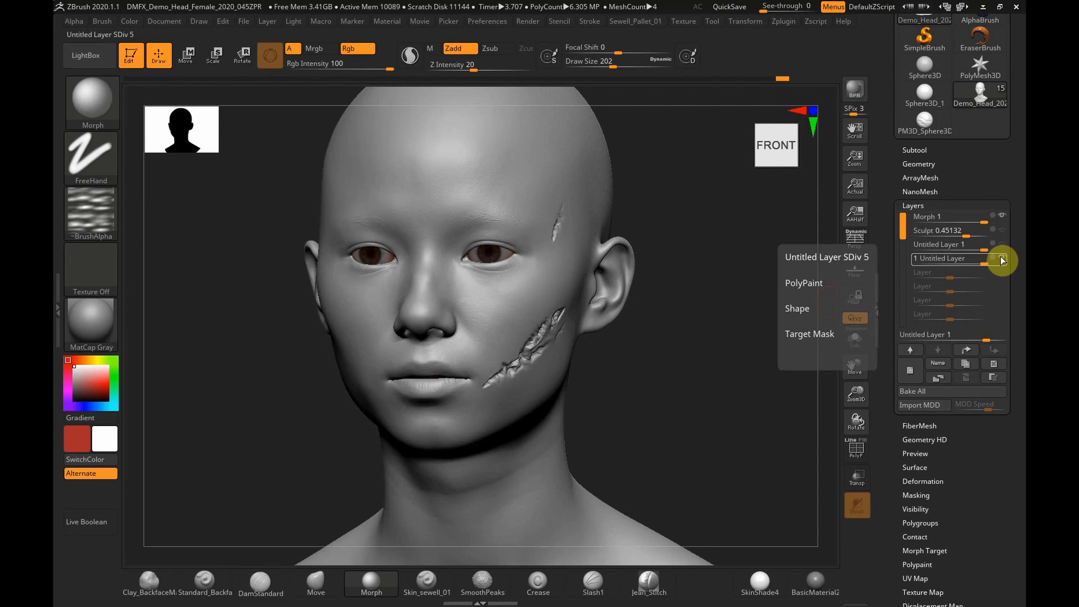
Show the Sculpt layer together with the gash layer and raise the Sculpt layer's intensity to 0.64601.
left_click(1001, 258)
left_click(1001, 235)
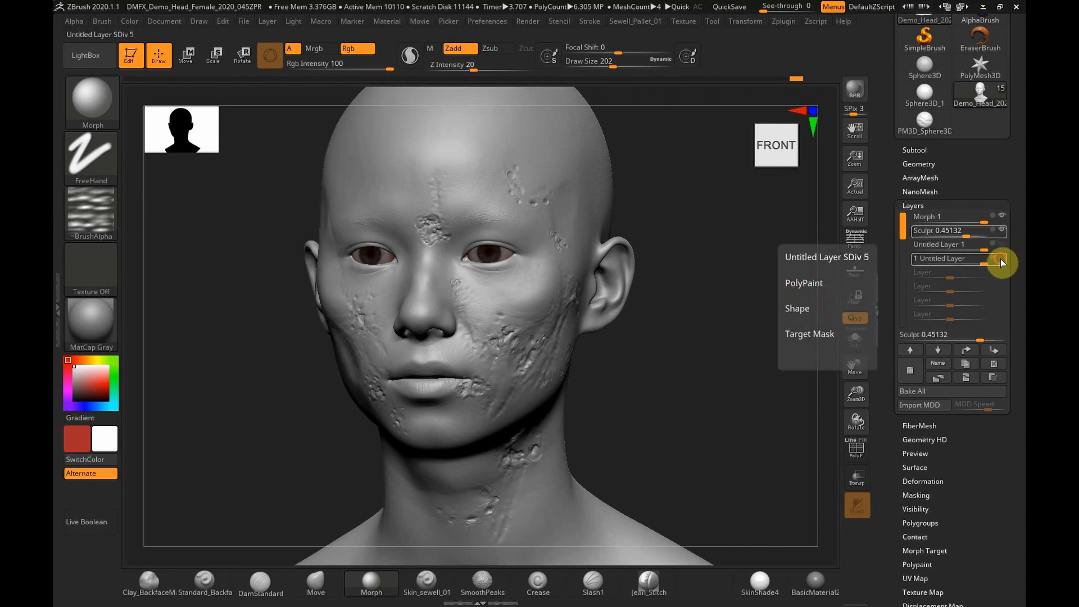
left_click(1000, 259)
left_click_drag(745, 343, 484, 385)
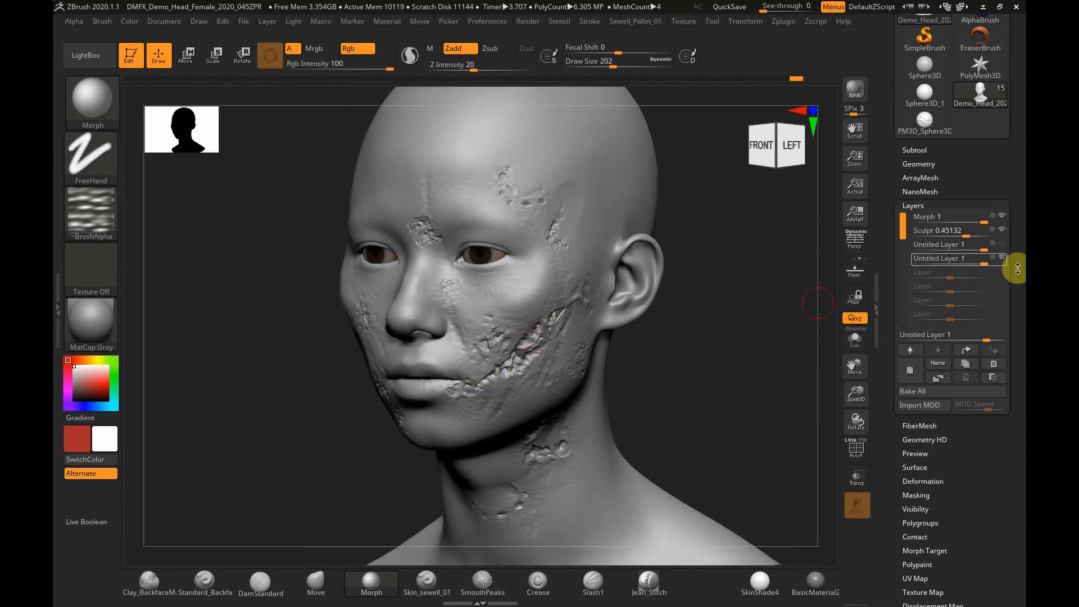
left_click_drag(965, 236, 974, 238)
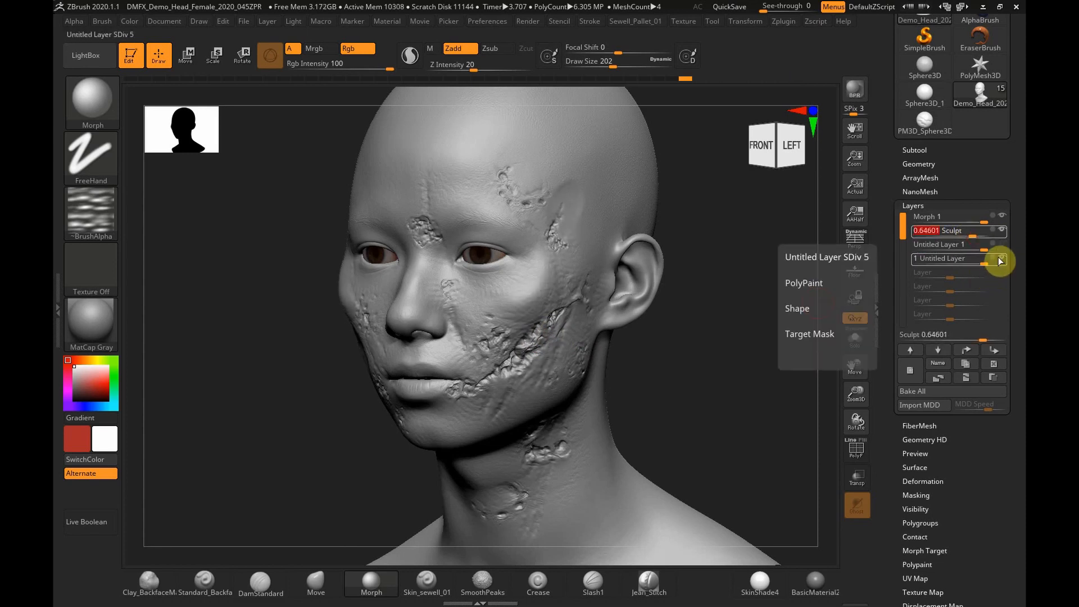
Hide the gash layer, record on the Sculpt layer, and erase its cheek and brow damage with the Morph brush at draw size 338.
left_click(975, 258)
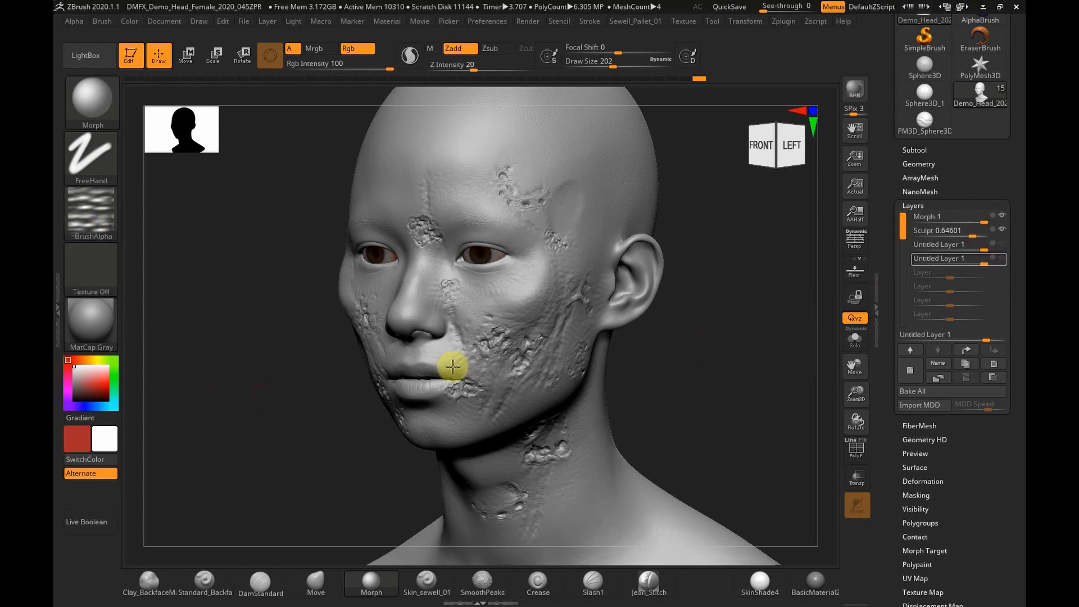
left_click(439, 221)
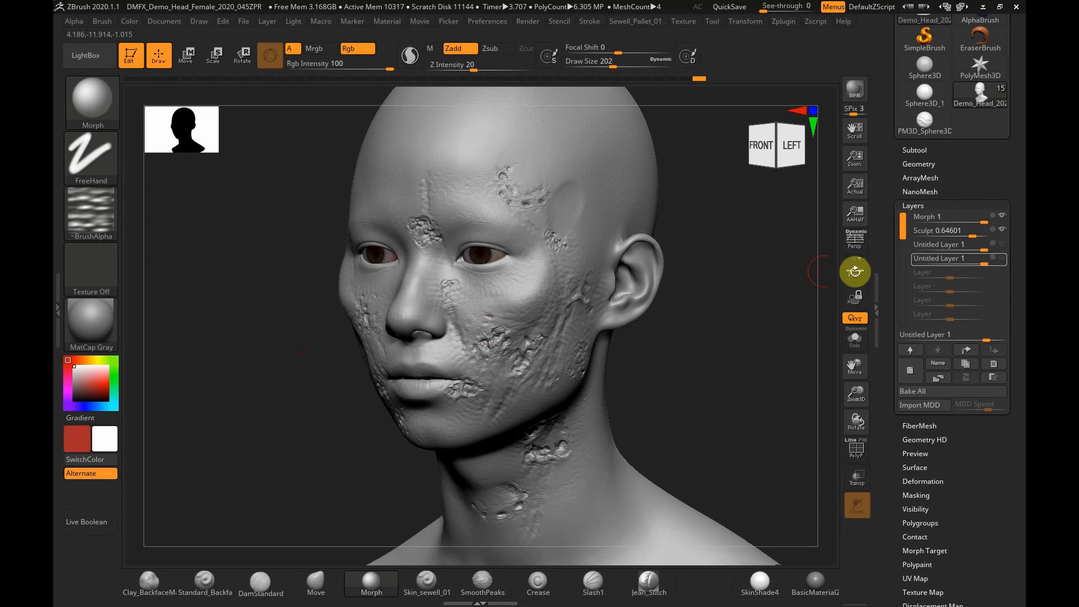
left_click(995, 230)
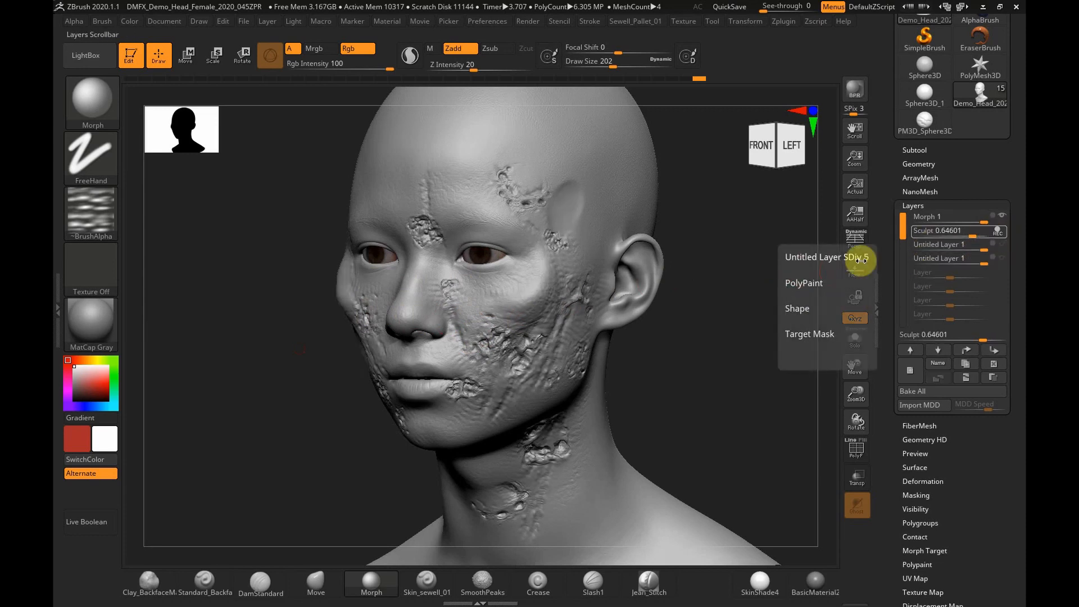
key("s")
mouse_move(517, 322)
left_mouse_down()
mouse_move(529, 321)
mouse_move(488, 332)
mouse_move(474, 398)
mouse_move(455, 391)
mouse_move(517, 405)
mouse_move(578, 315)
mouse_move(583, 284)
mouse_move(506, 378)
mouse_move(517, 337)
mouse_move(457, 297)
mouse_move(453, 309)
mouse_move(431, 272)
mouse_move(433, 221)
mouse_move(411, 204)
mouse_move(433, 193)
mouse_move(429, 289)
mouse_move(493, 330)
mouse_move(488, 308)
left_mouse_up()
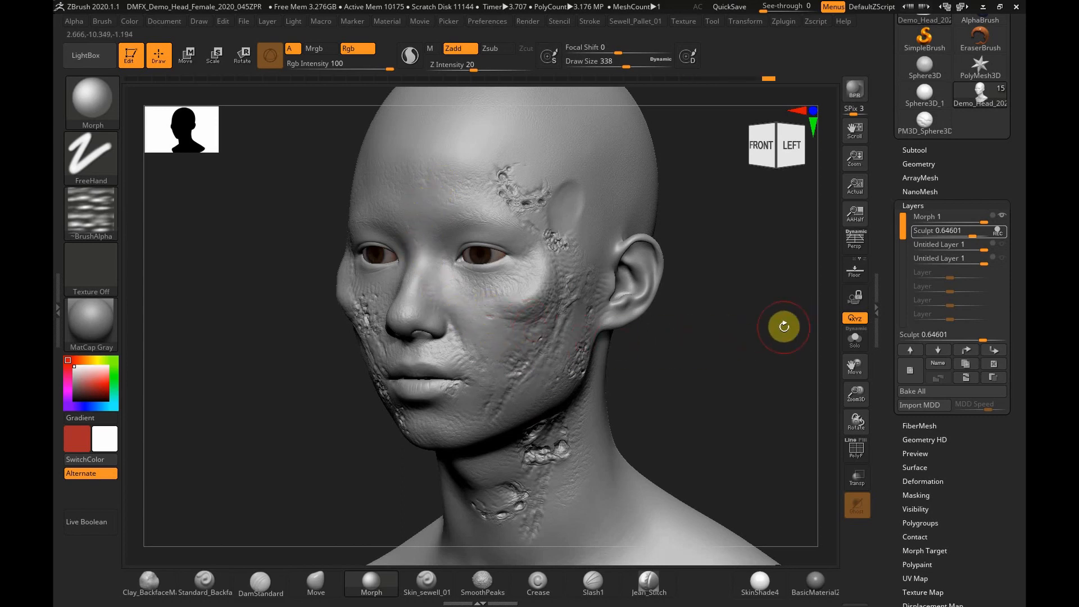
Stop recording the Sculpt layer, show the gash layer again, and set the Sculpt layer's intensity to 0.73451.
left_click(1000, 260)
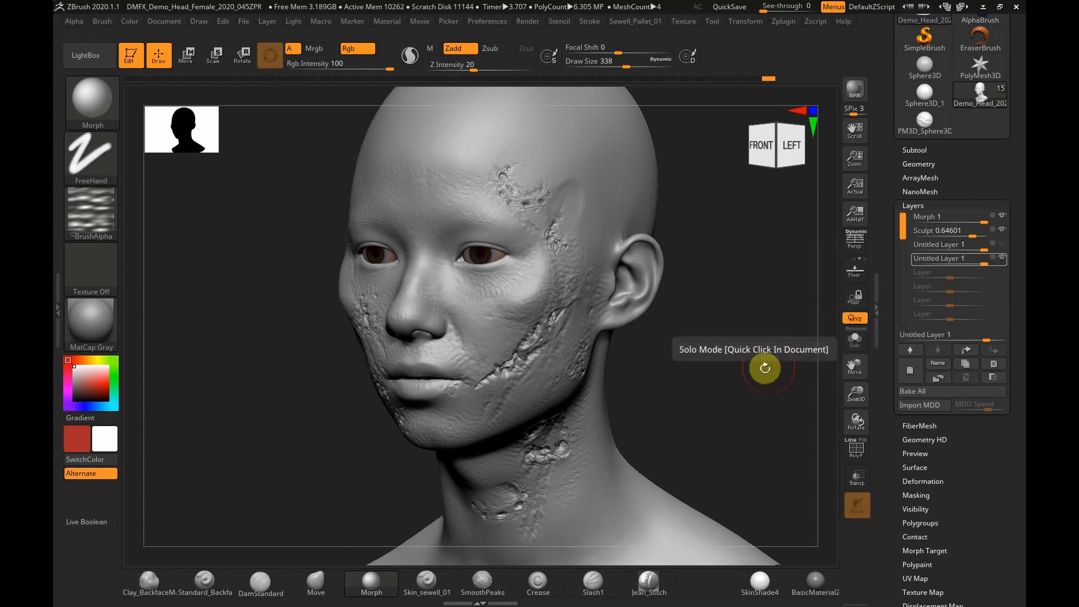
left_click_drag(980, 236, 990, 237)
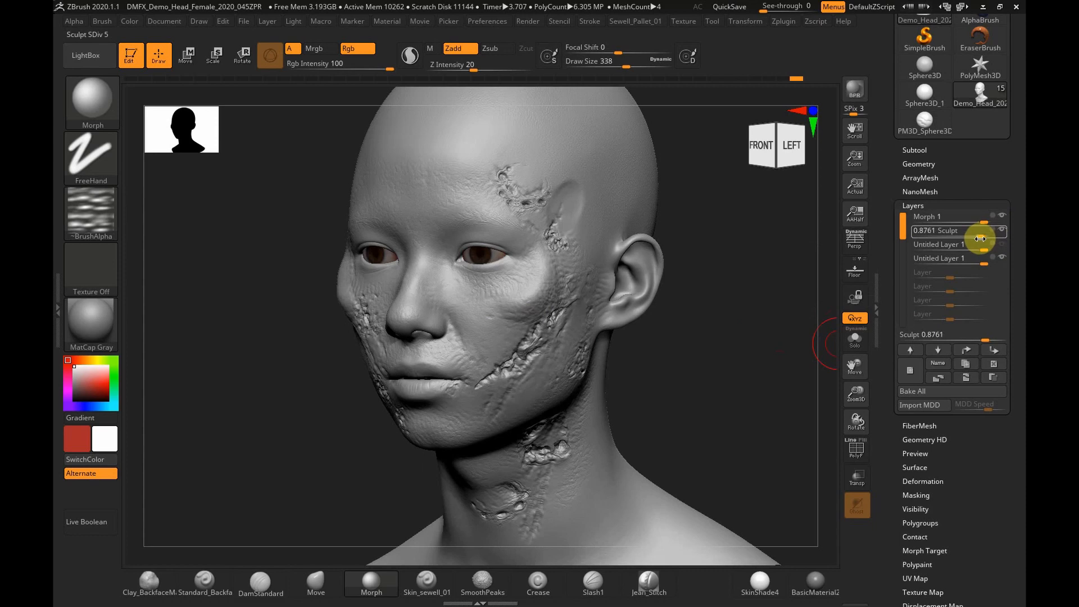
left_click_drag(974, 238, 975, 238)
left_click_drag(699, 347, 717, 346)
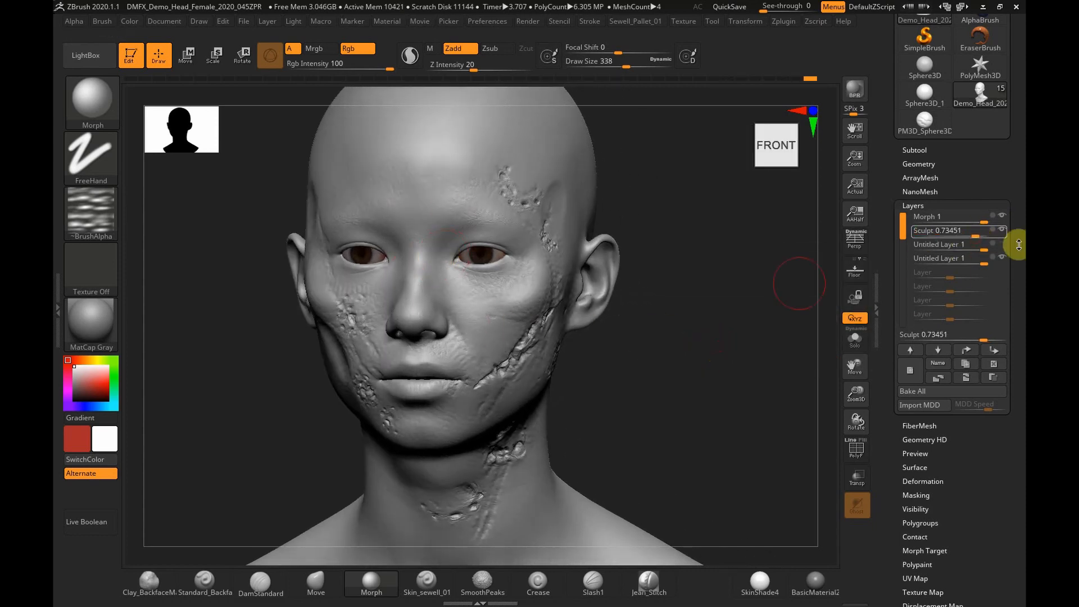
Hide the gash and Sculpt layers and add a new recording layer for surface detail.
mouse_move(1003, 258)
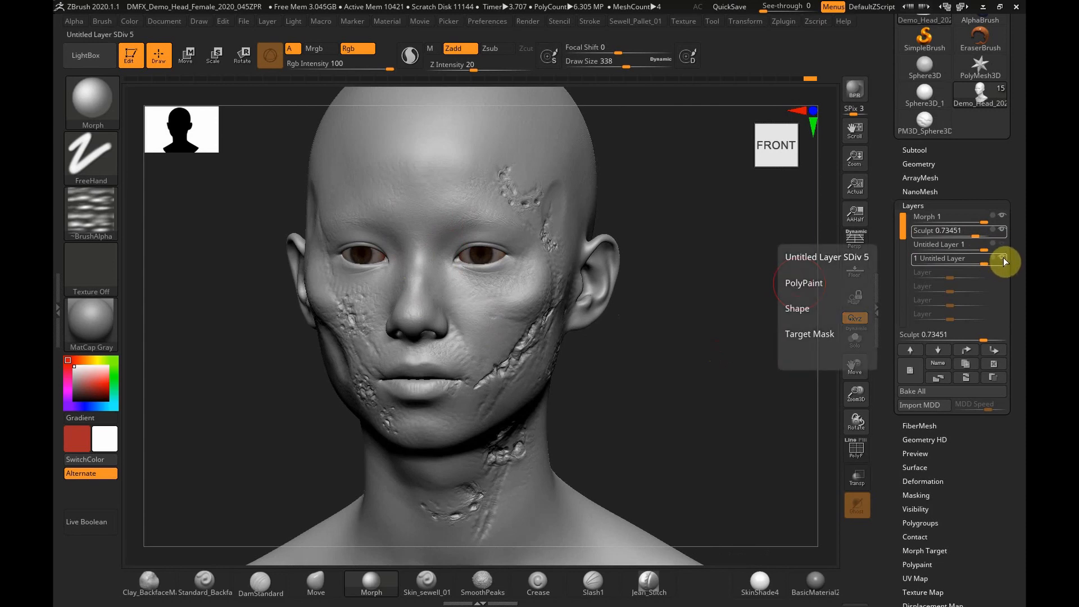
left_click(1002, 258)
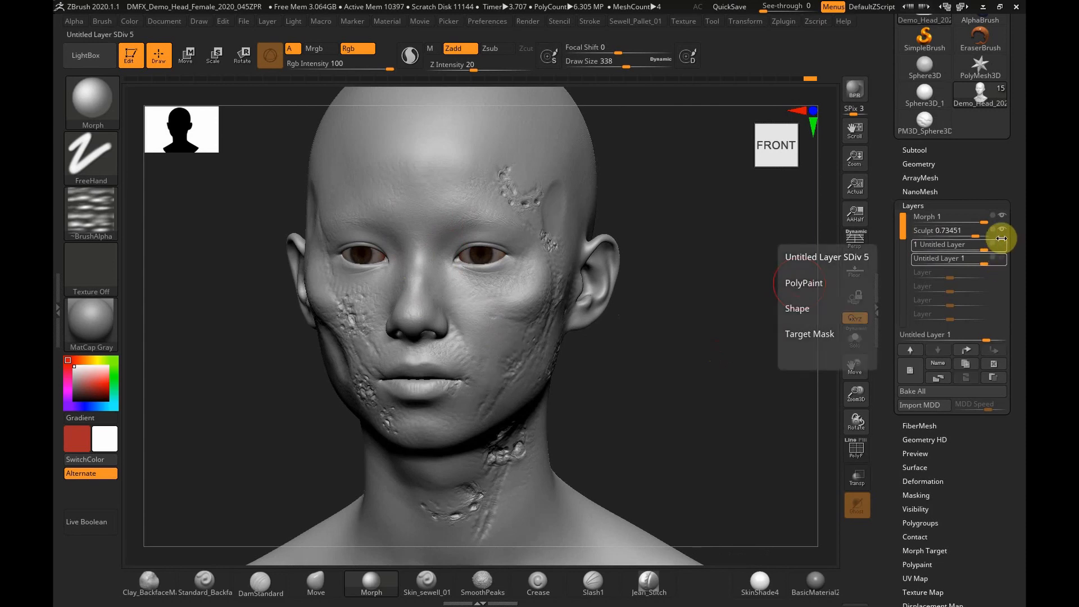
left_click(1001, 230)
left_click(1001, 231)
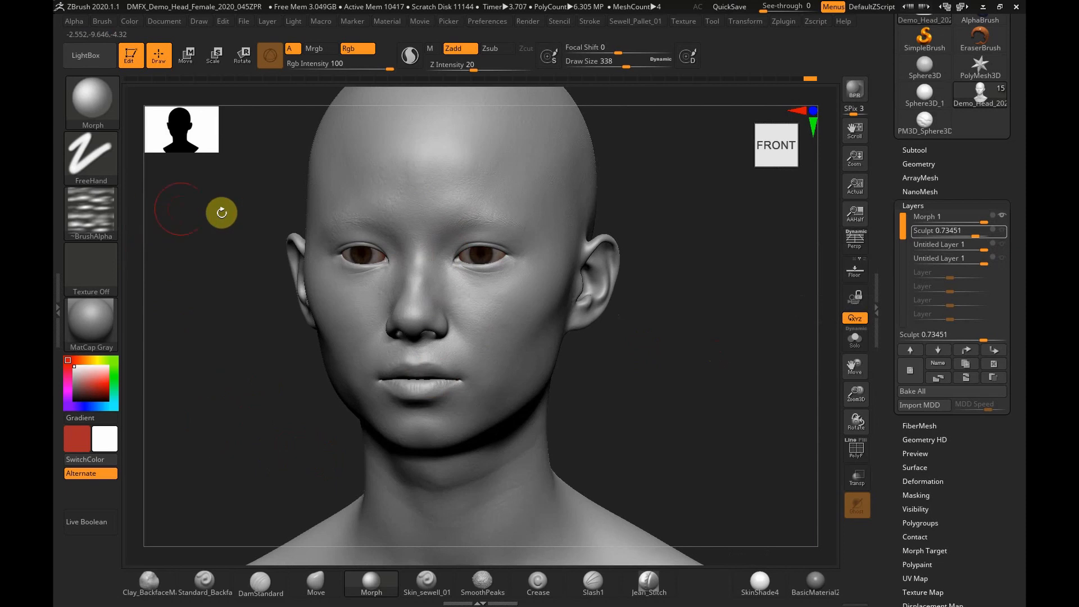
left_click(910, 378)
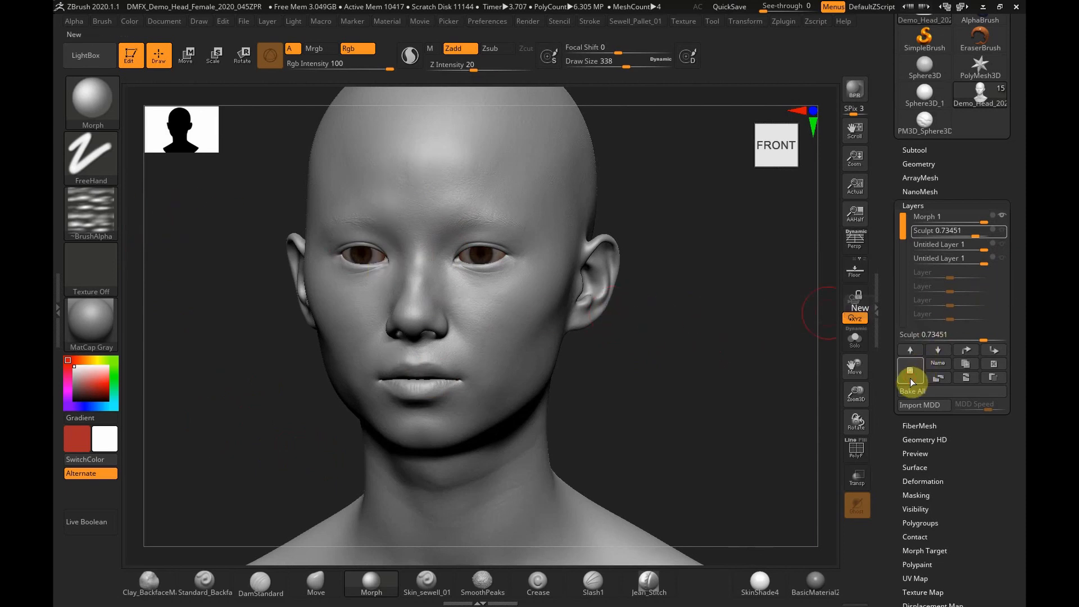
Start a surface noise with Skin_Hatch_Tileable_03.tiff as its alpha and frame the head in the noise preview.
scroll(893, 427, "down", 3)
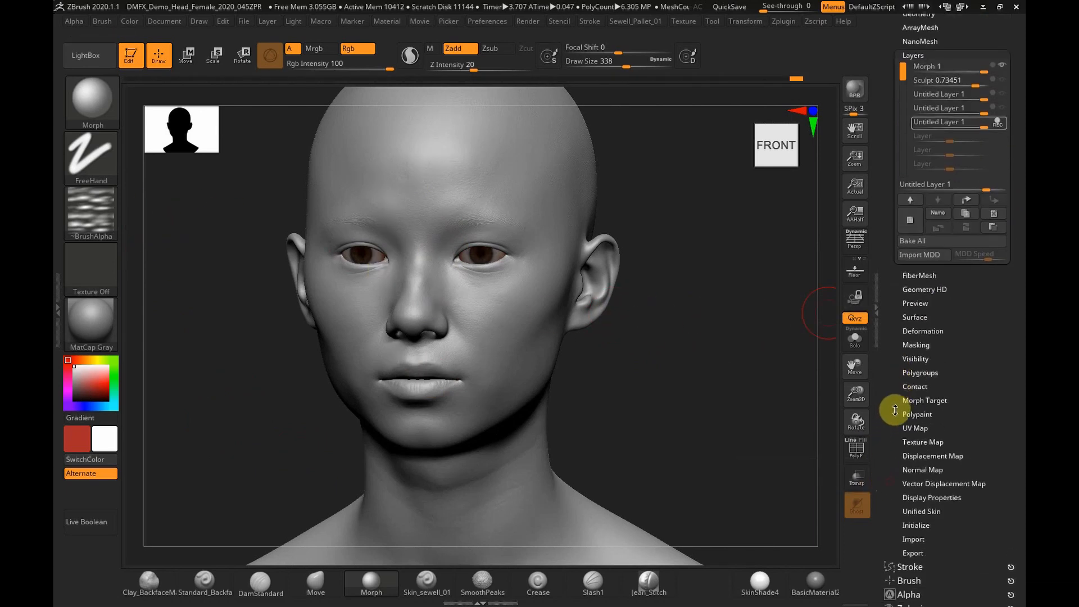
scroll(899, 426, "down", 1)
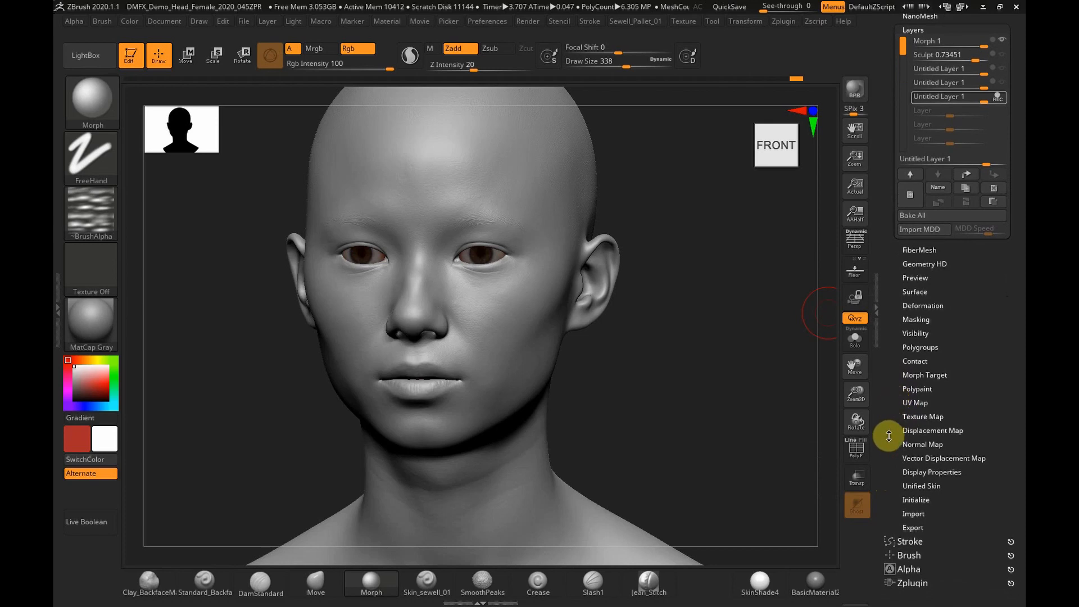
left_click(915, 292)
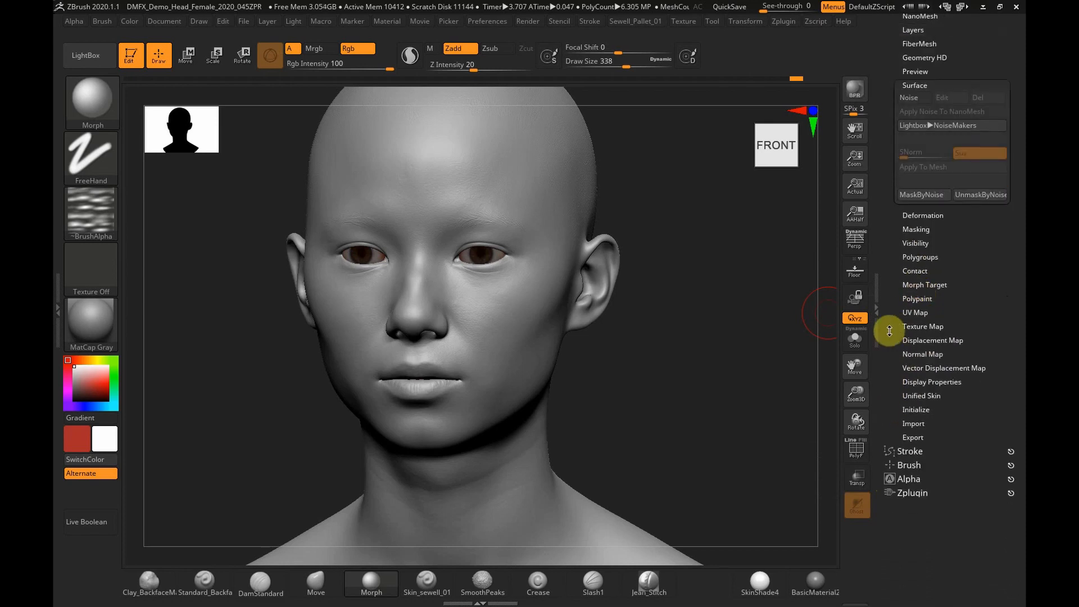
left_click(924, 240)
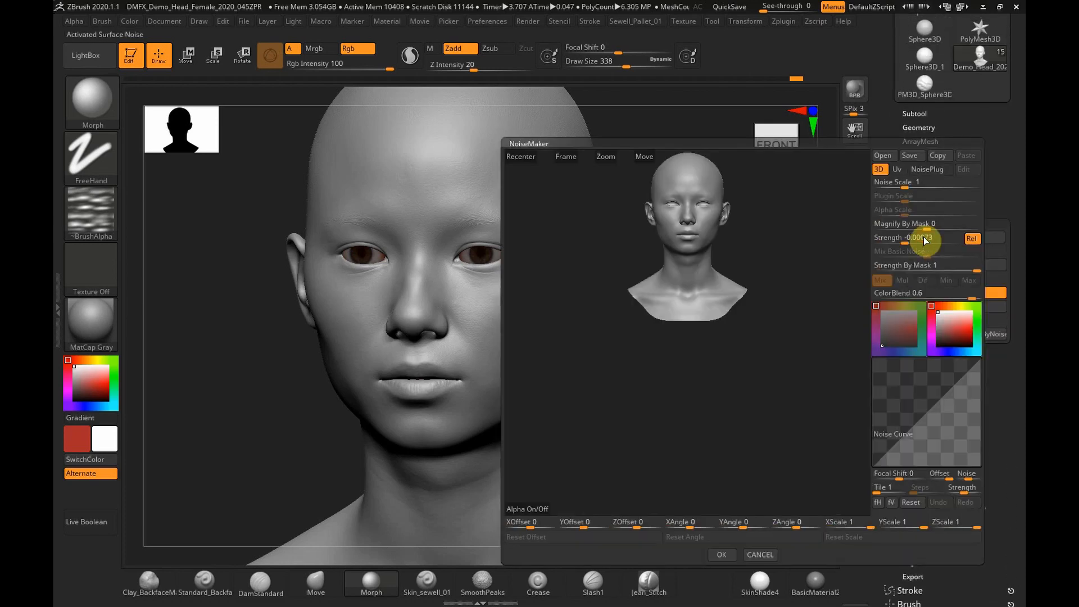
left_click(324, 284)
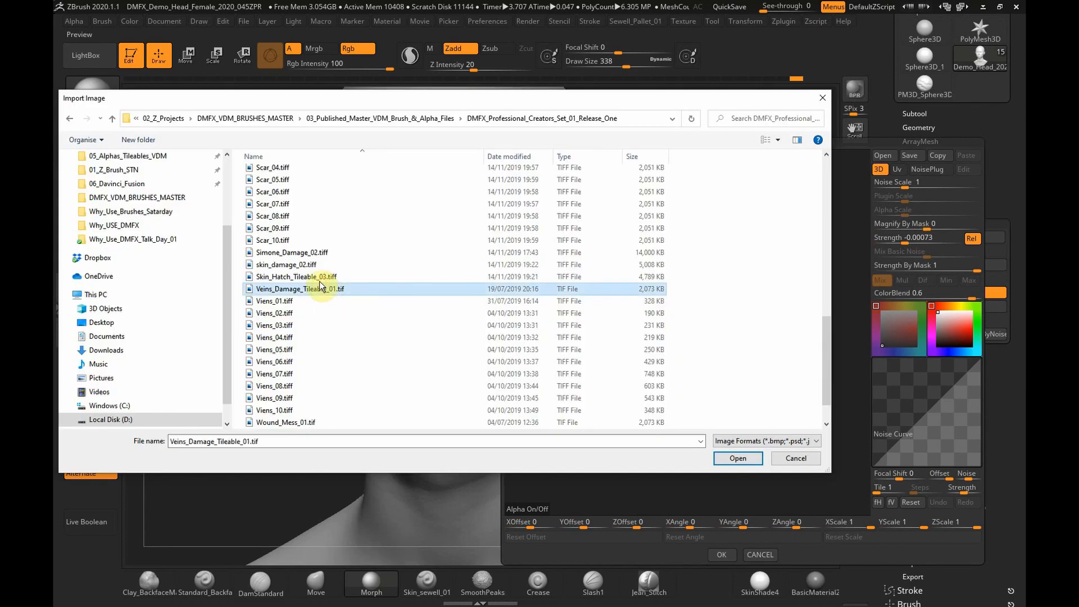
left_click(315, 277)
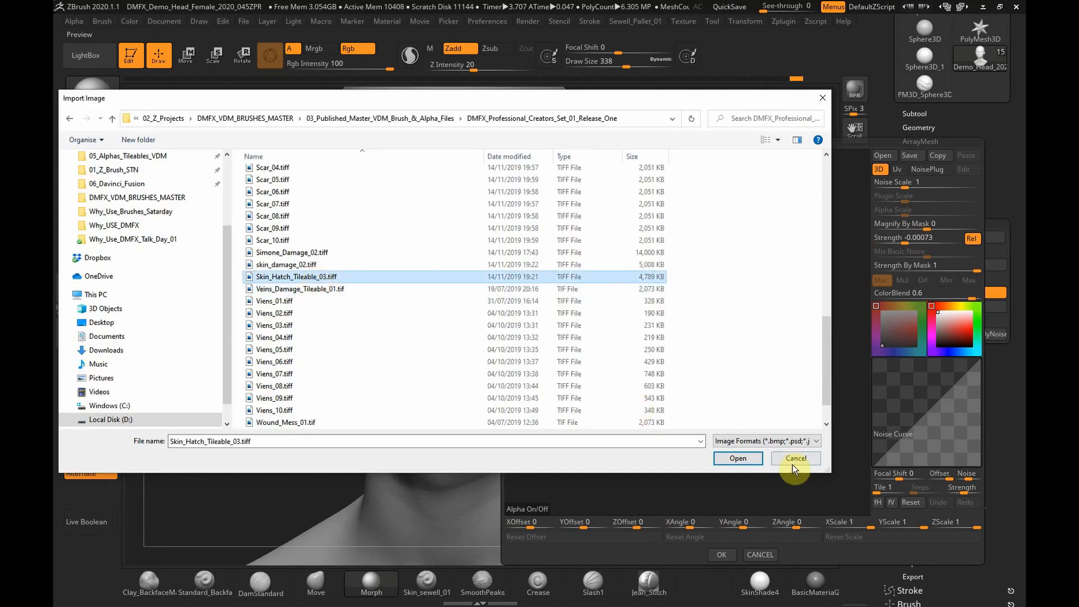
left_click(739, 458)
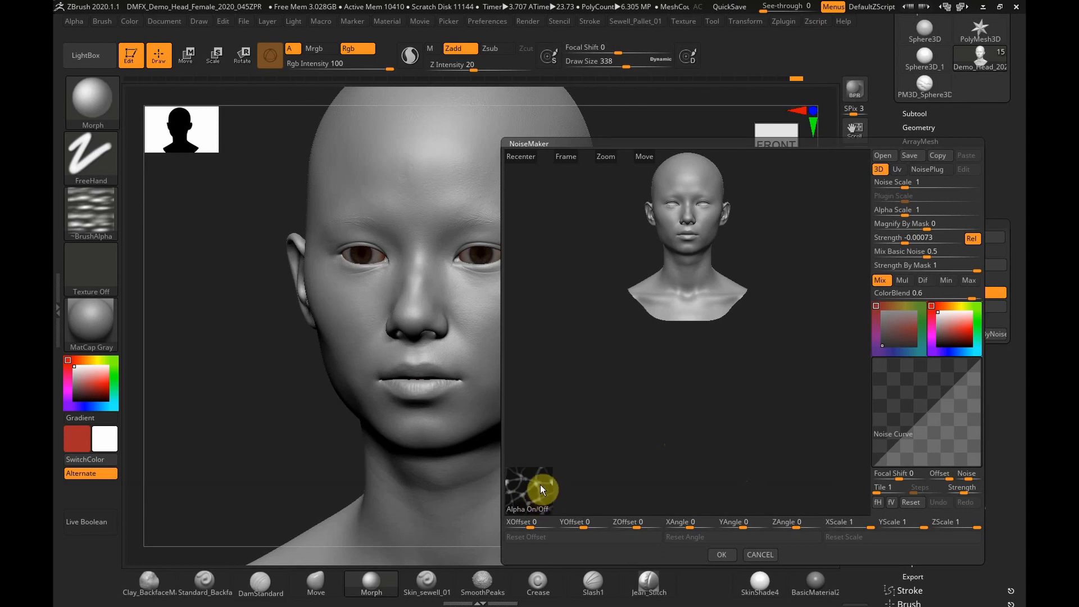
left_click(569, 158)
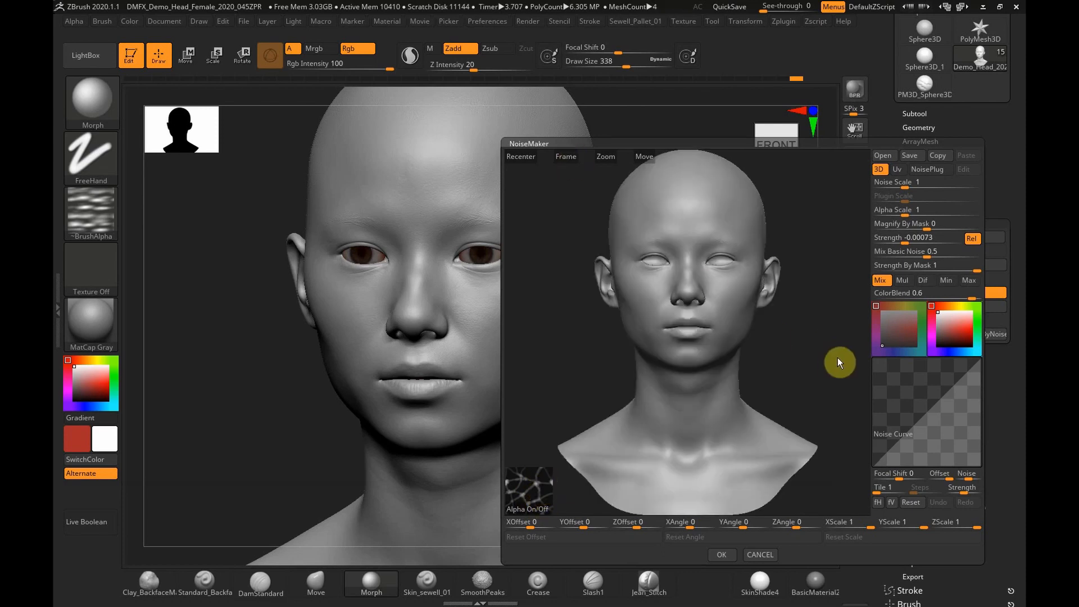
Set the skin noise on the head to a noise scale of 0, alpha scale of 1.2205 and strength of 0.02458.
left_click_drag(651, 156, 629, 235)
left_click_drag(645, 160, 654, 353)
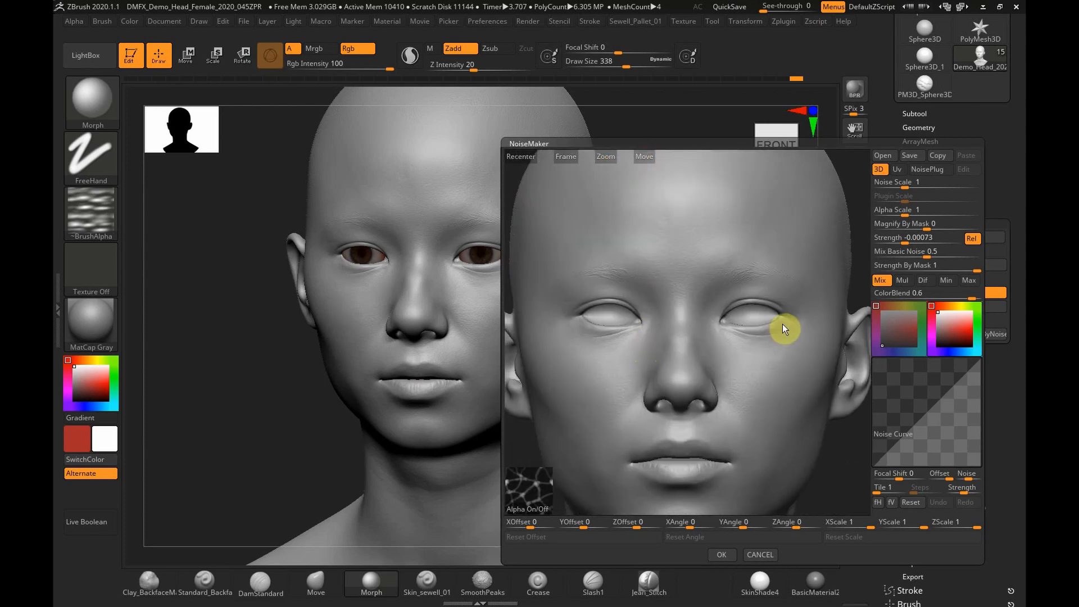
left_click_drag(906, 210, 916, 191)
mouse_move(927, 236)
left_mouse_down()
mouse_move(944, 241)
mouse_move(930, 241)
left_mouse_up()
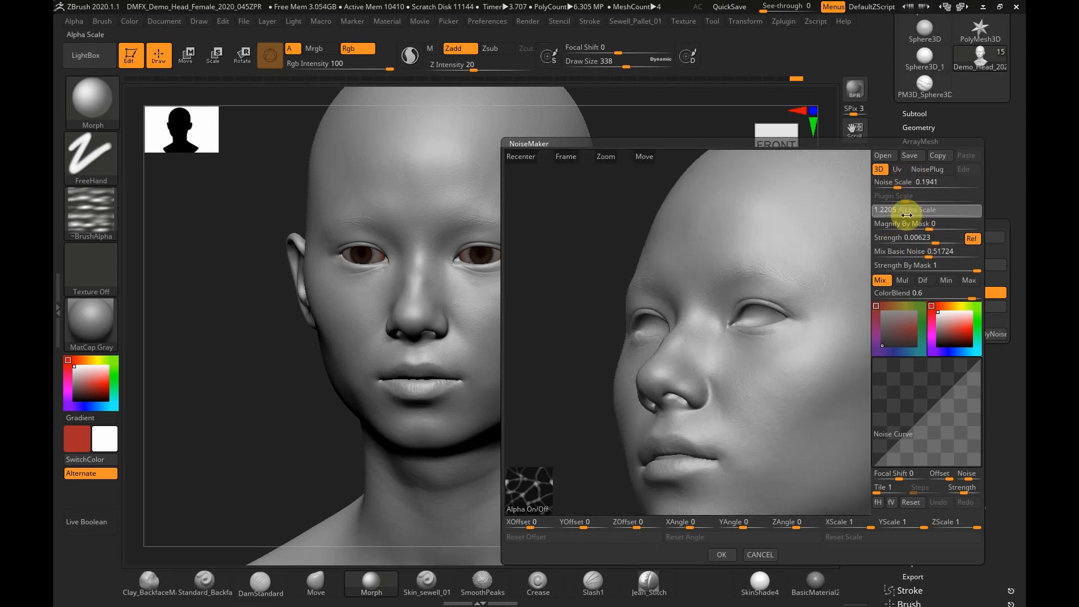
left_click_drag(903, 211, 906, 211)
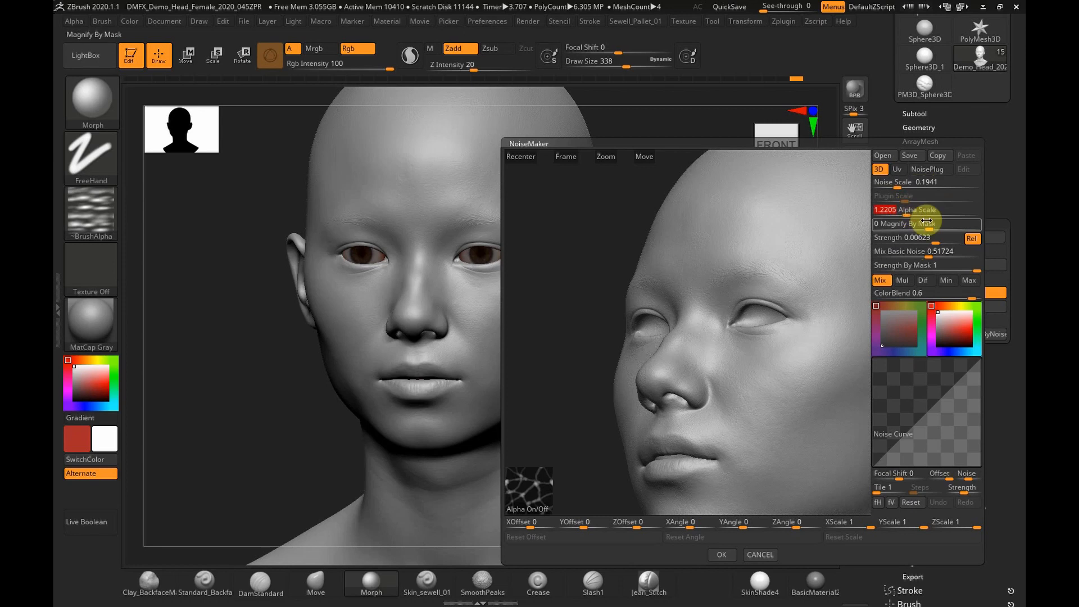
left_click_drag(939, 246, 941, 246)
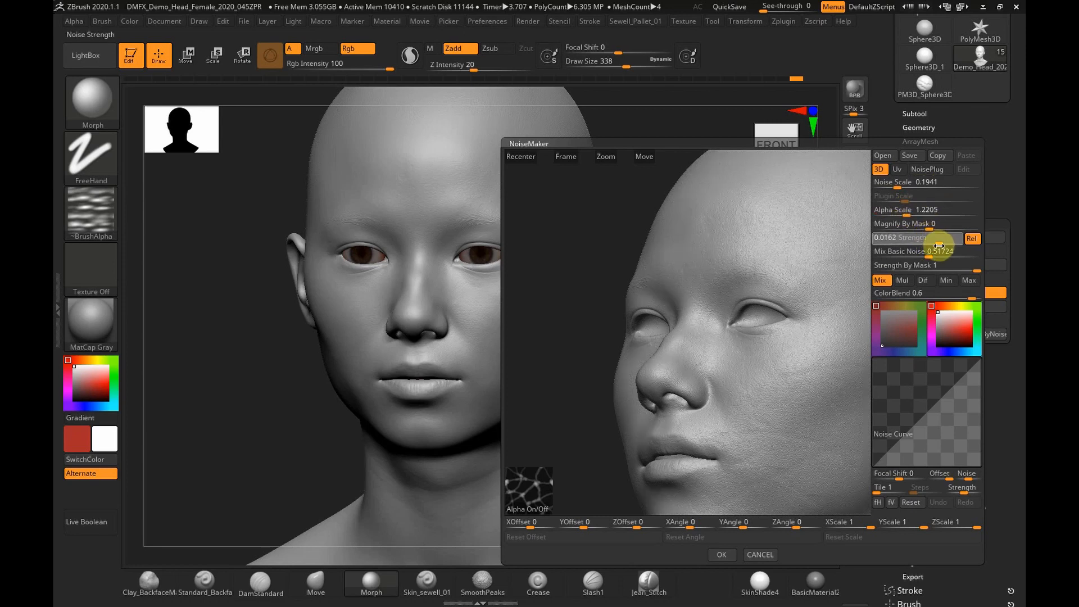
left_click_drag(895, 185, 883, 189)
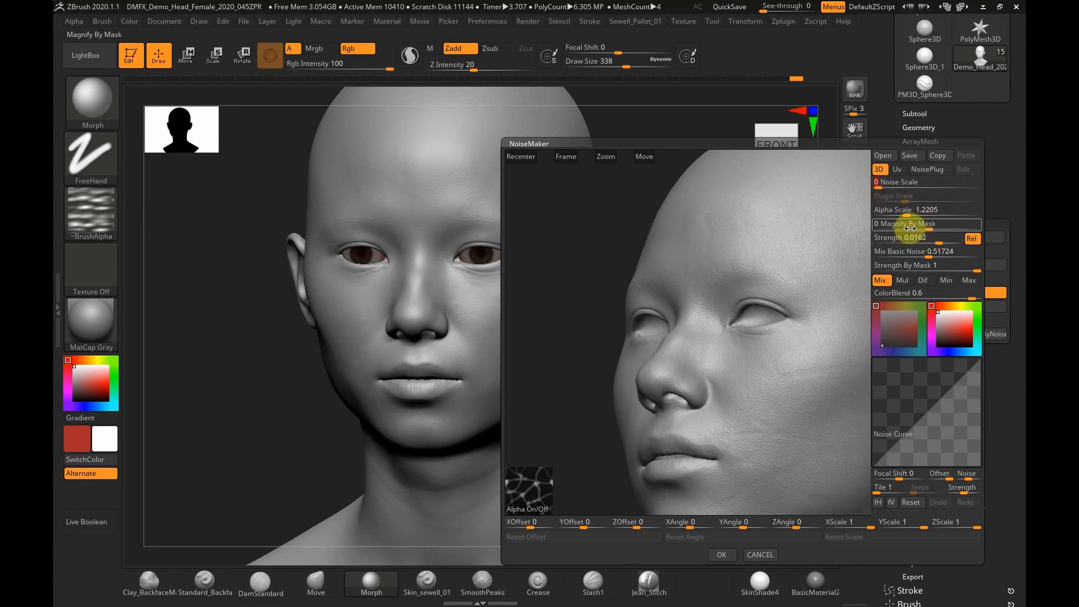
left_click_drag(940, 244, 937, 246)
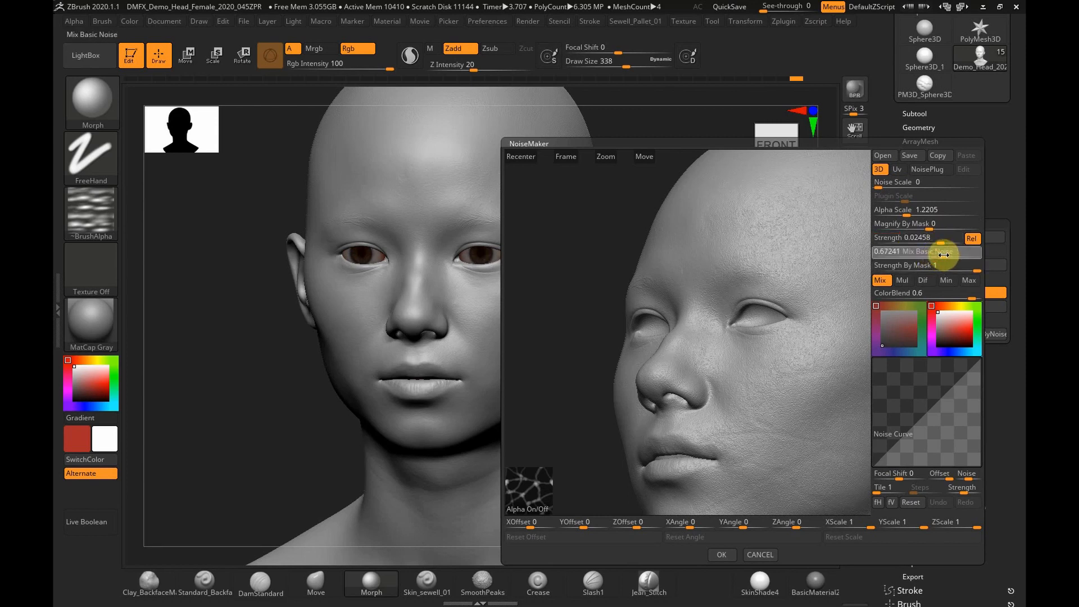
Set the noise's basic mix to 0.29885 and its alpha scale to 0.47191 in 3D mode, and accept the noise.
left_click_drag(917, 257, 913, 257)
left_click_drag(913, 210, 899, 211)
left_click(897, 169)
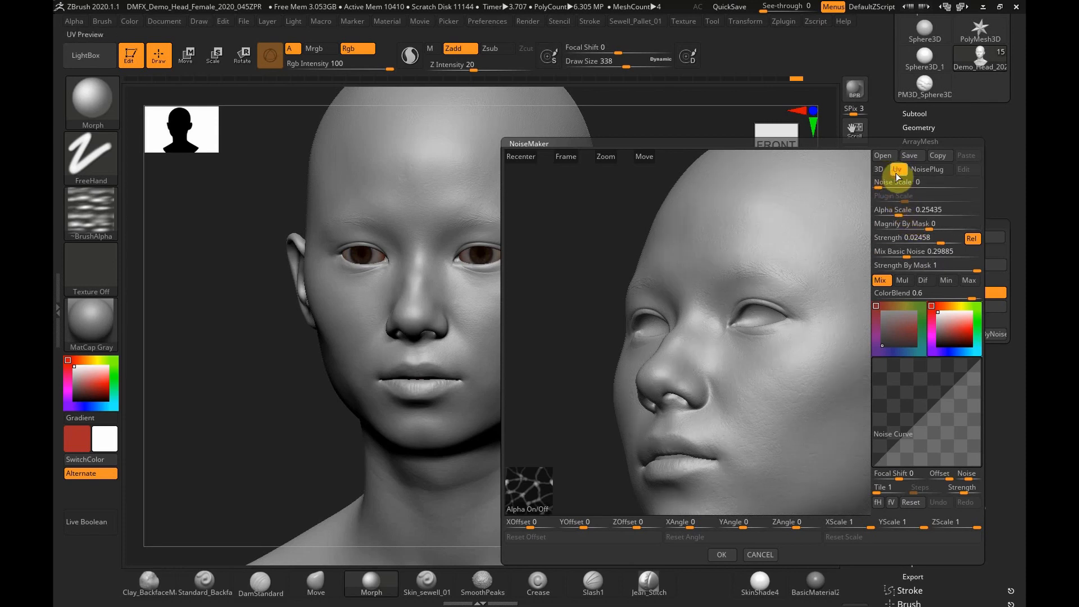
left_click_drag(902, 211, 902, 214)
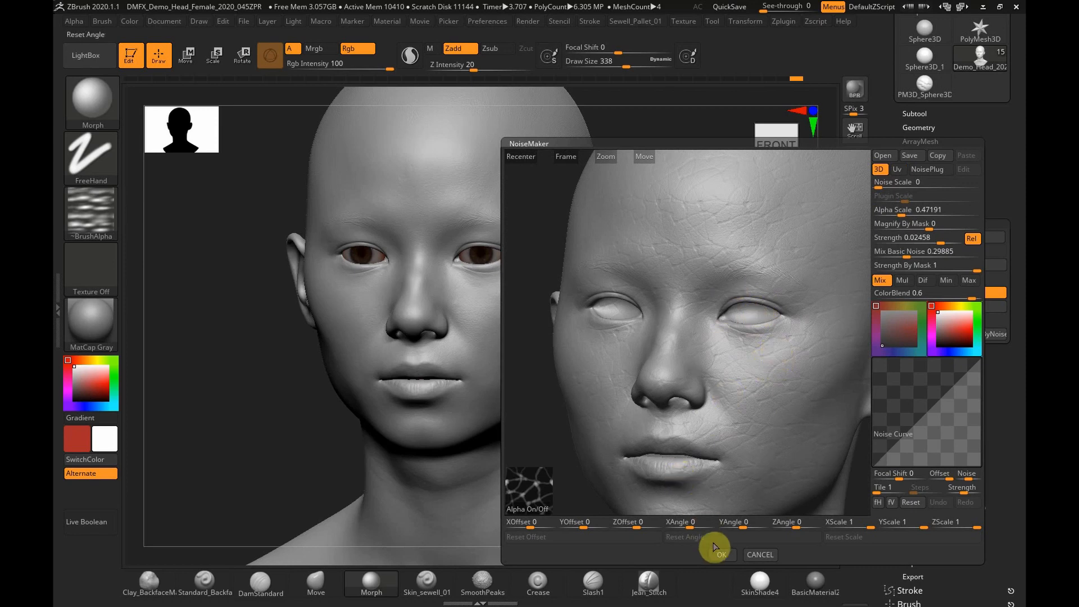
left_click(725, 556)
Examine the skin noise on the head from the front and side, and turn the surface noise off.
left_click_drag(735, 391, 734, 393)
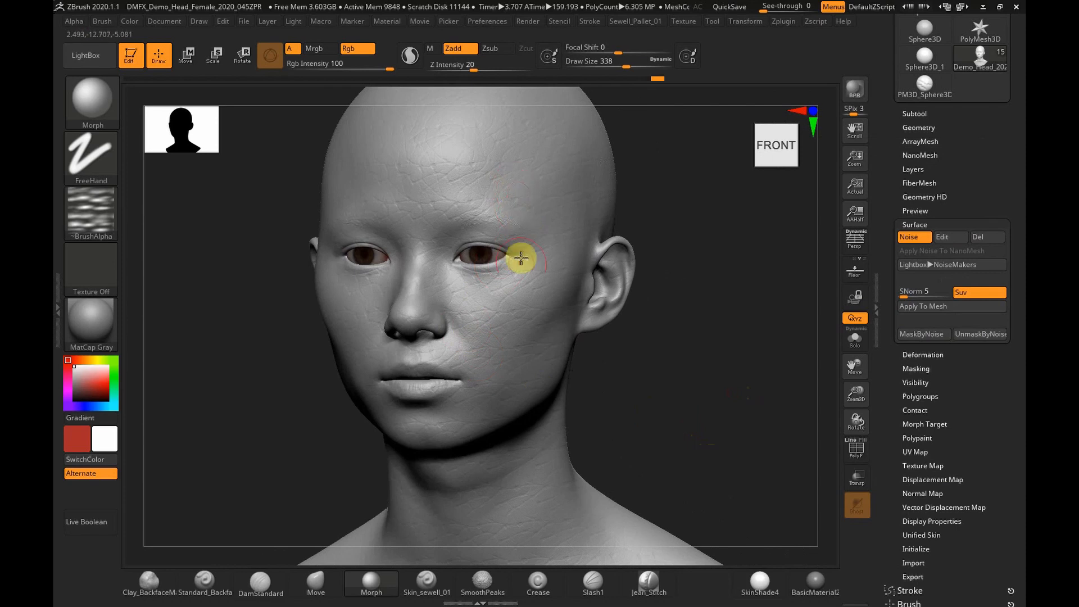
left_click_drag(629, 390, 650, 404)
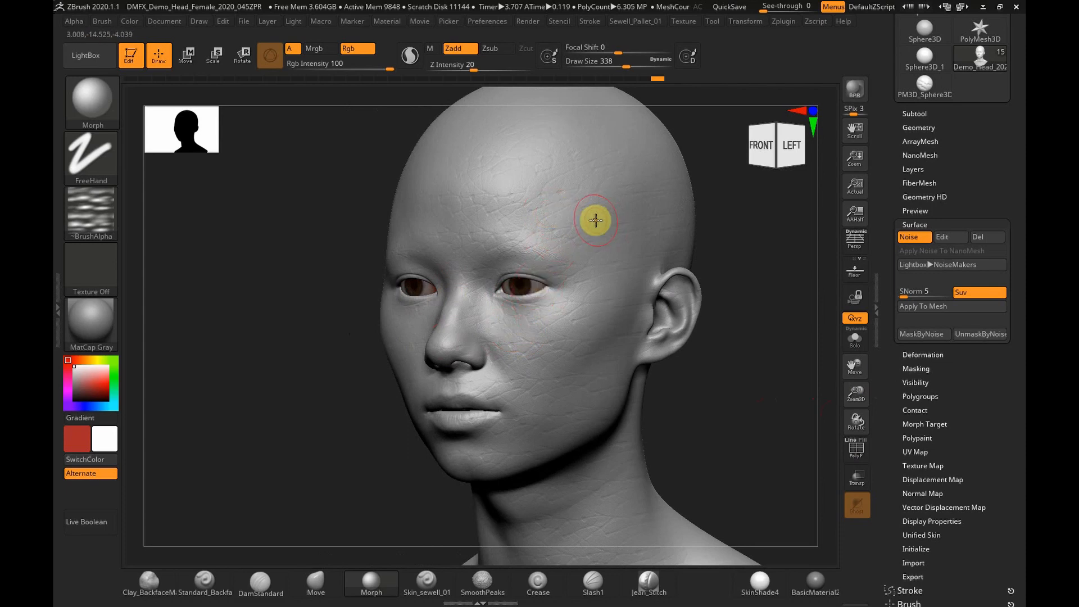
left_click_drag(659, 406, 534, 219)
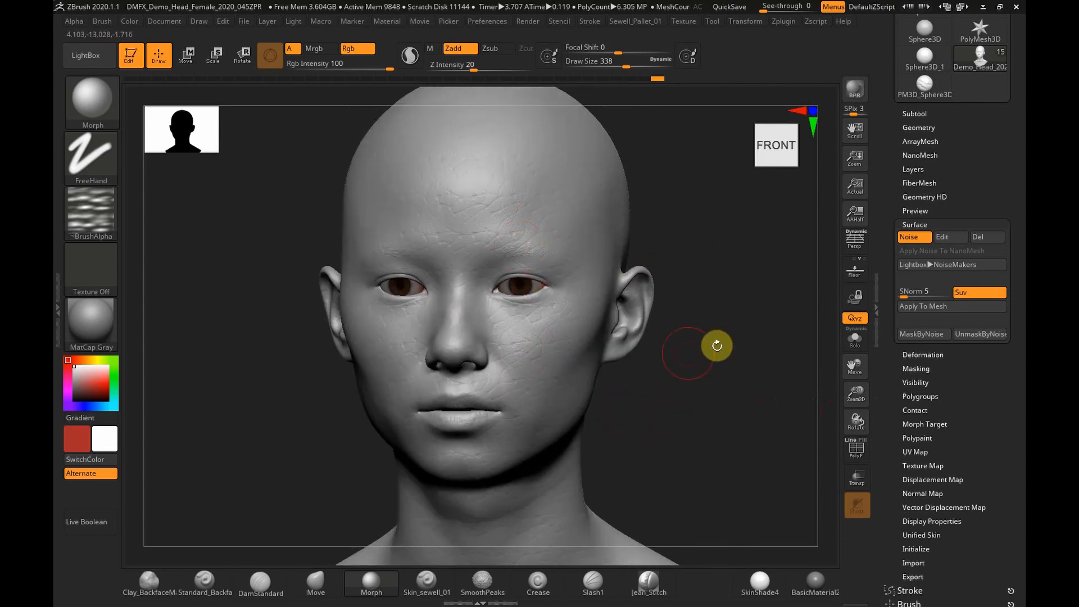
left_click(916, 237)
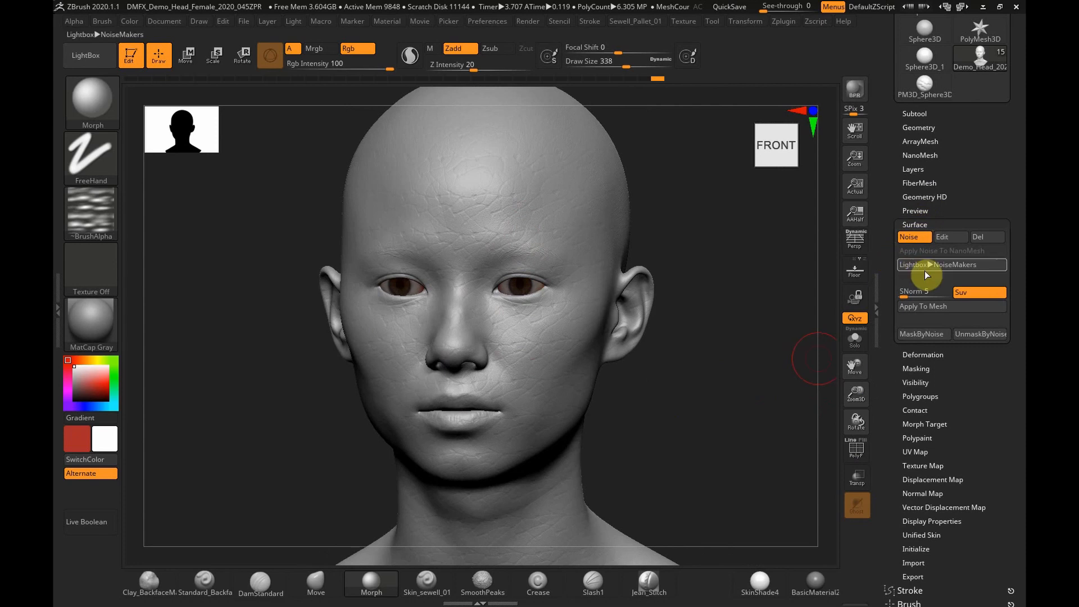
left_click(917, 238)
Switch to the Demo_Head_2020_B subtool and open its list of layers.
left_click(919, 127)
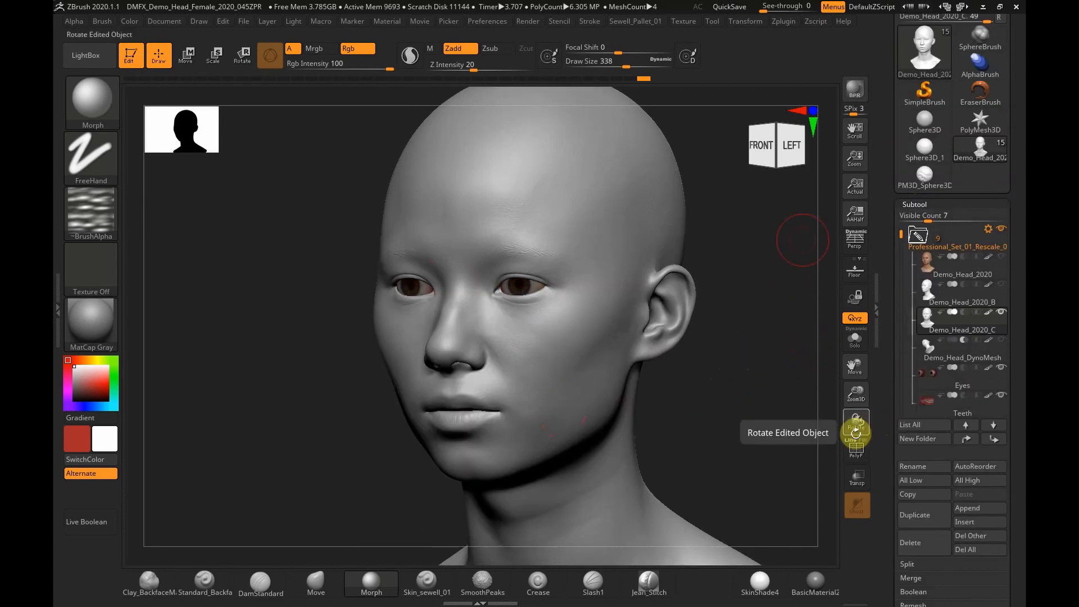
left_click_drag(855, 403, 853, 407)
left_click_drag(892, 445, 873, 341)
left_click_drag(895, 385, 896, 456)
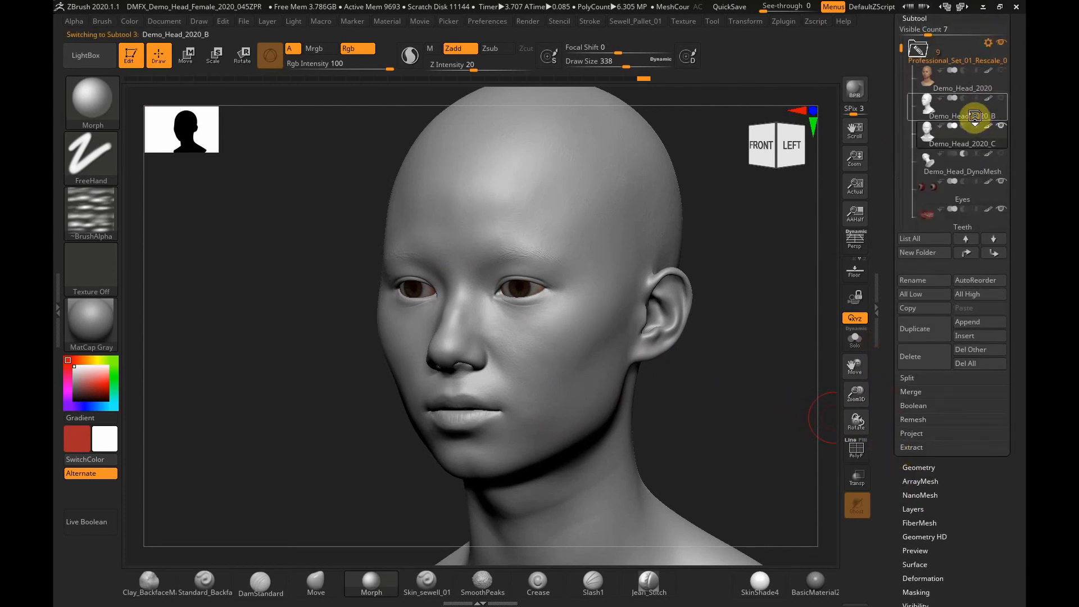
left_click_drag(899, 509, 899, 471)
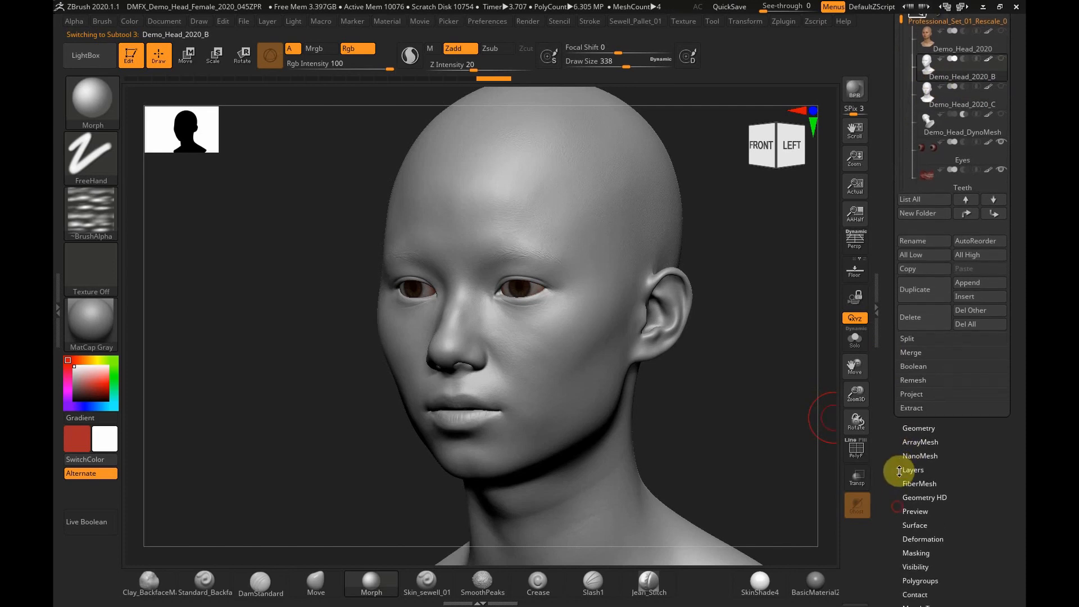
left_click(899, 470)
left_click_drag(903, 400, 894, 442)
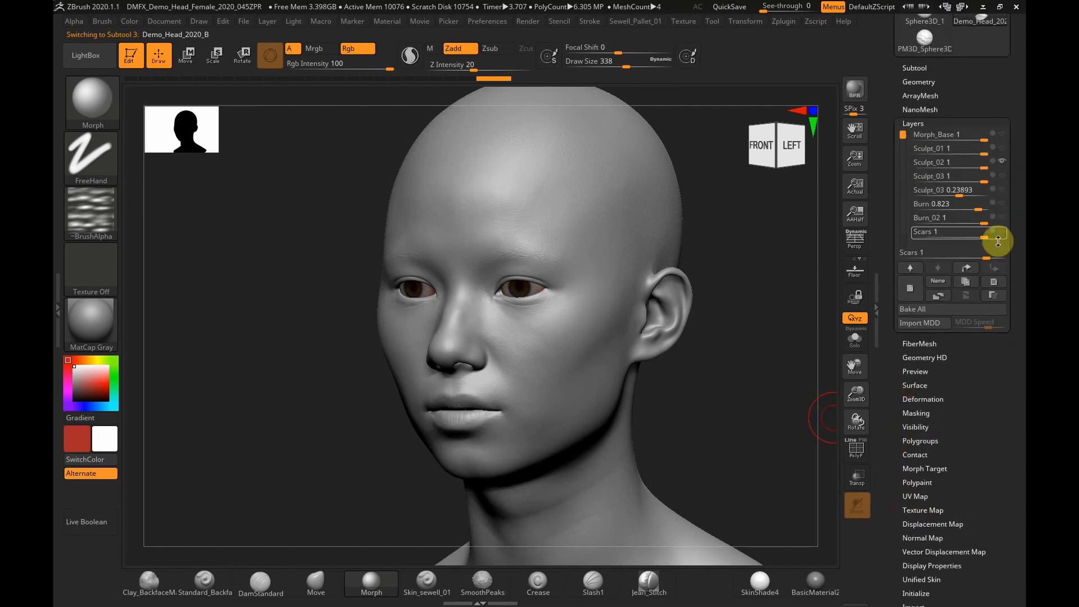
Toggle the Scars layer on and off, show the Burn_02 layer, and view the burned side of the face.
mouse_move(1003, 236)
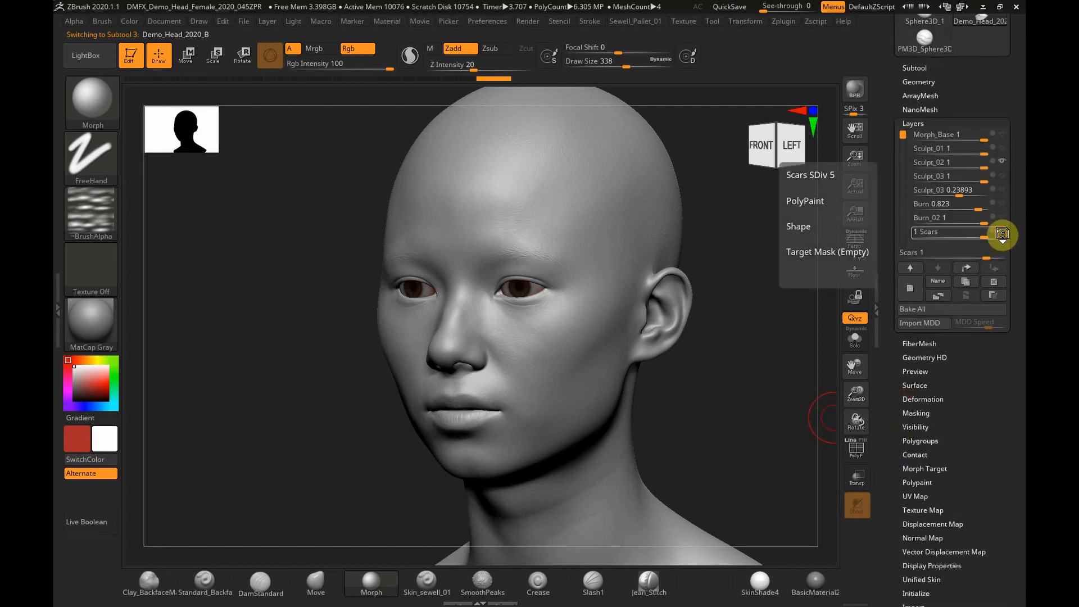
left_click(1001, 233)
left_click(1002, 231)
left_click(1003, 221)
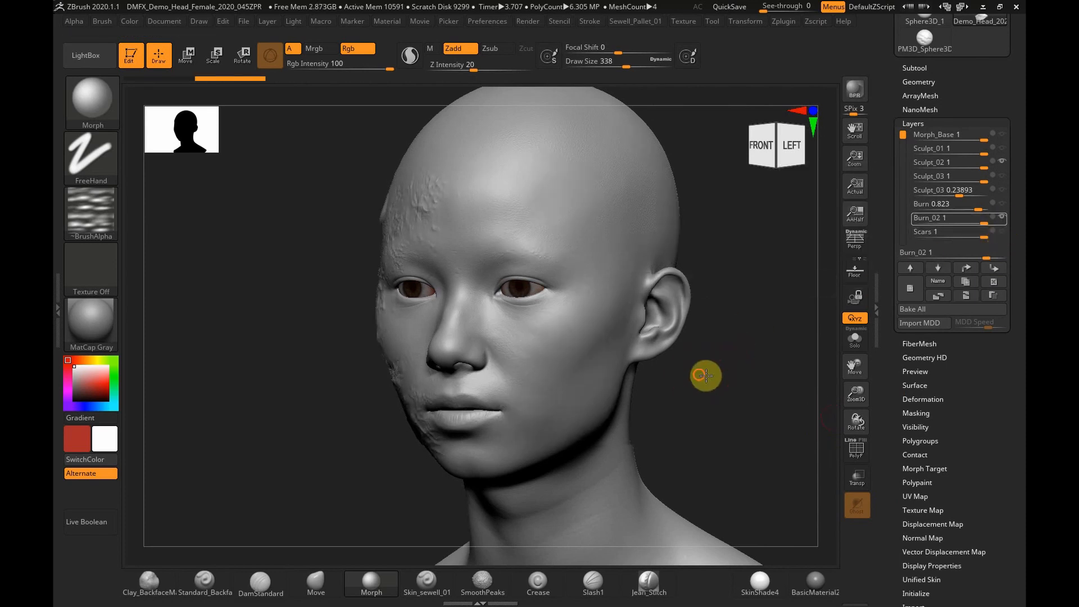
left_click_drag(703, 373, 741, 366)
left_click(961, 222)
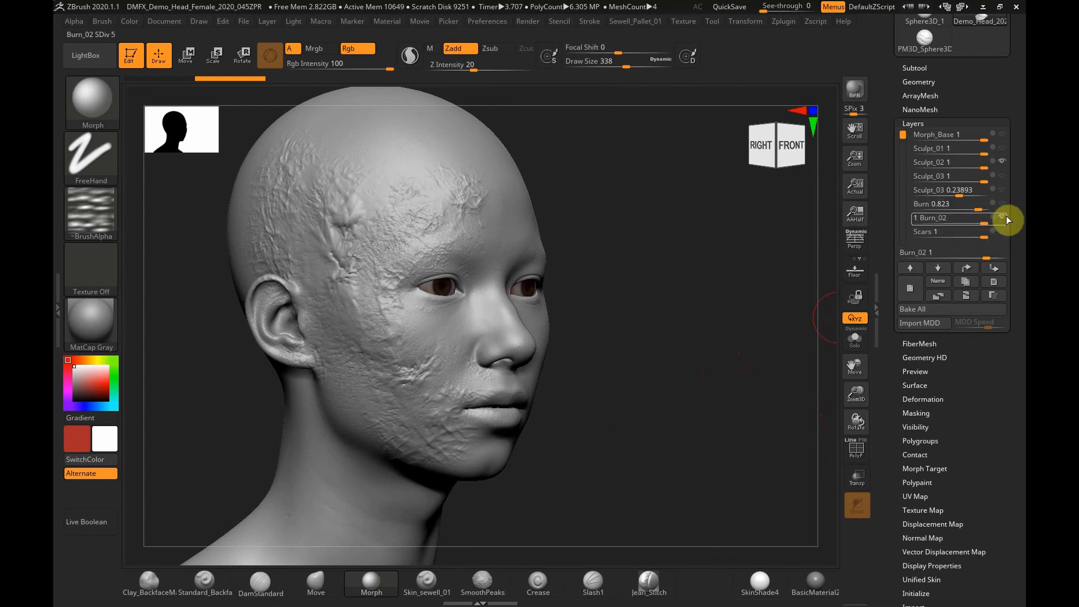
Vary the Burn_02 layer's intensity through 0.9646 and 0.8407, and set it back to 1.
mouse_move(1005, 215)
mouse_move(980, 219)
left_mouse_down()
mouse_move(961, 225)
mouse_move(983, 229)
left_mouse_up()
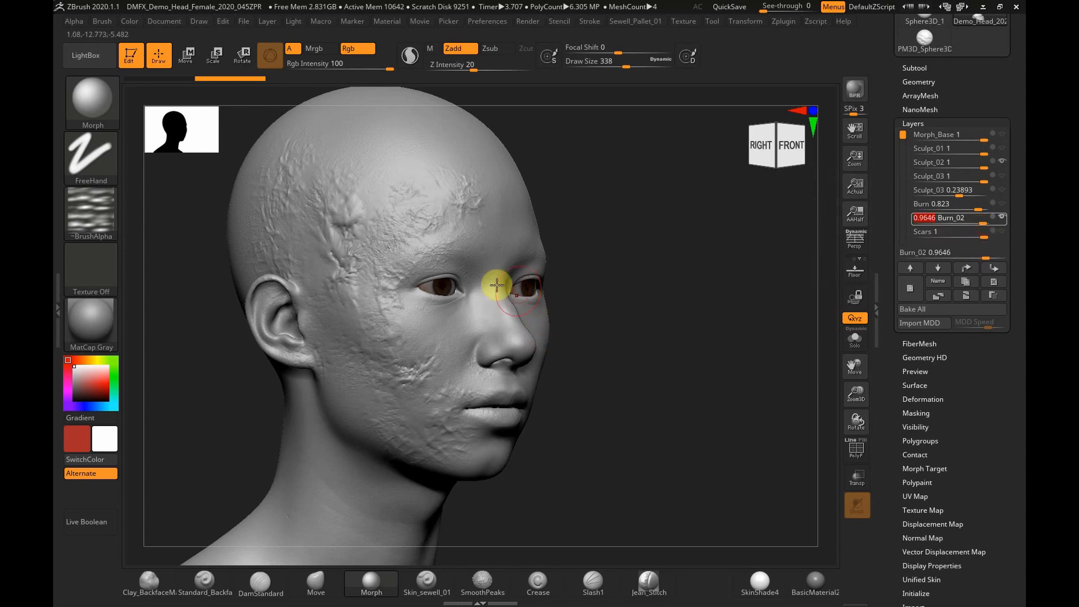
left_click_drag(698, 294, 690, 305)
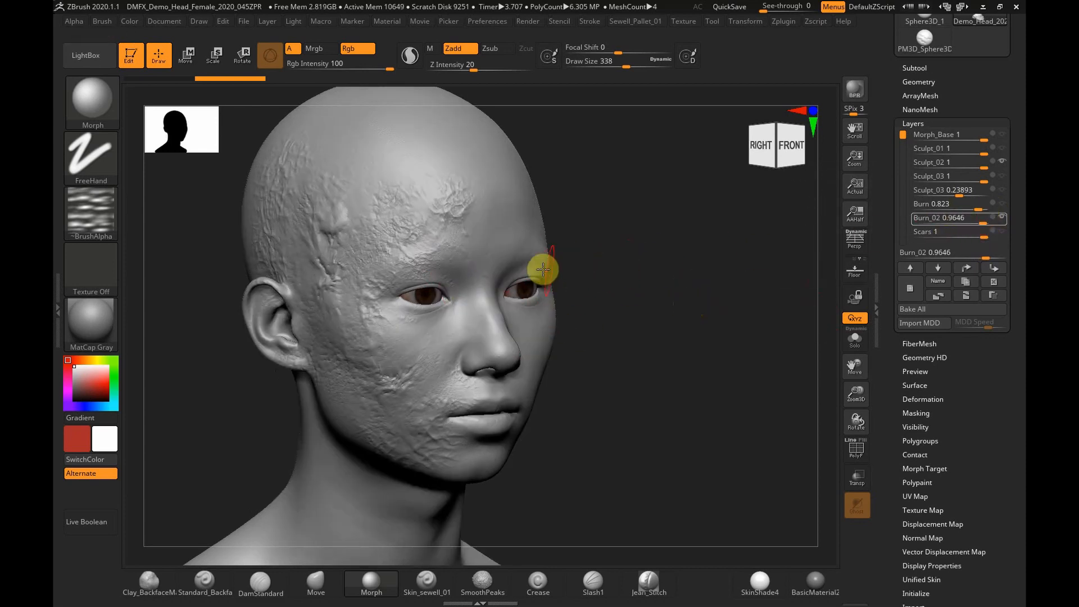
mouse_move(974, 223)
left_mouse_down()
mouse_move(962, 223)
mouse_move(979, 223)
left_mouse_up()
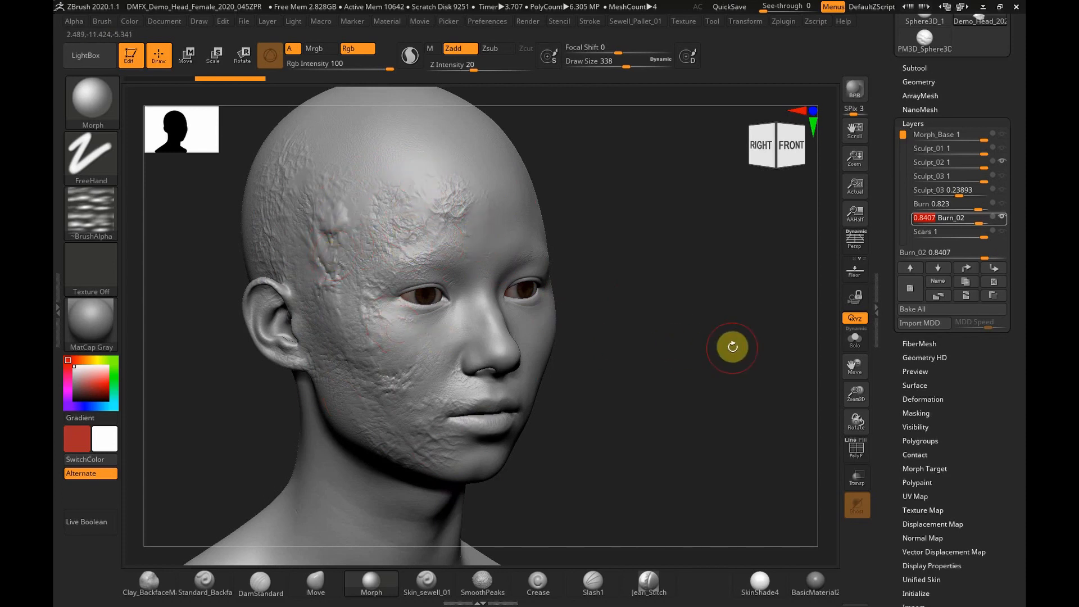
left_click_drag(732, 346, 723, 340)
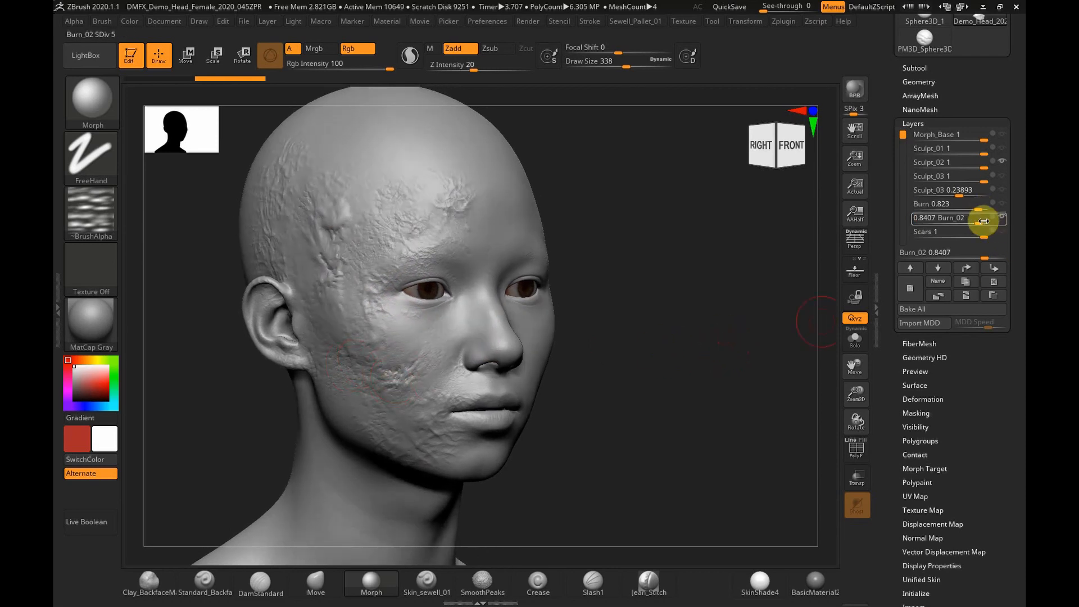
mouse_move(958, 227)
left_mouse_down()
mouse_move(949, 227)
mouse_move(996, 229)
left_mouse_up()
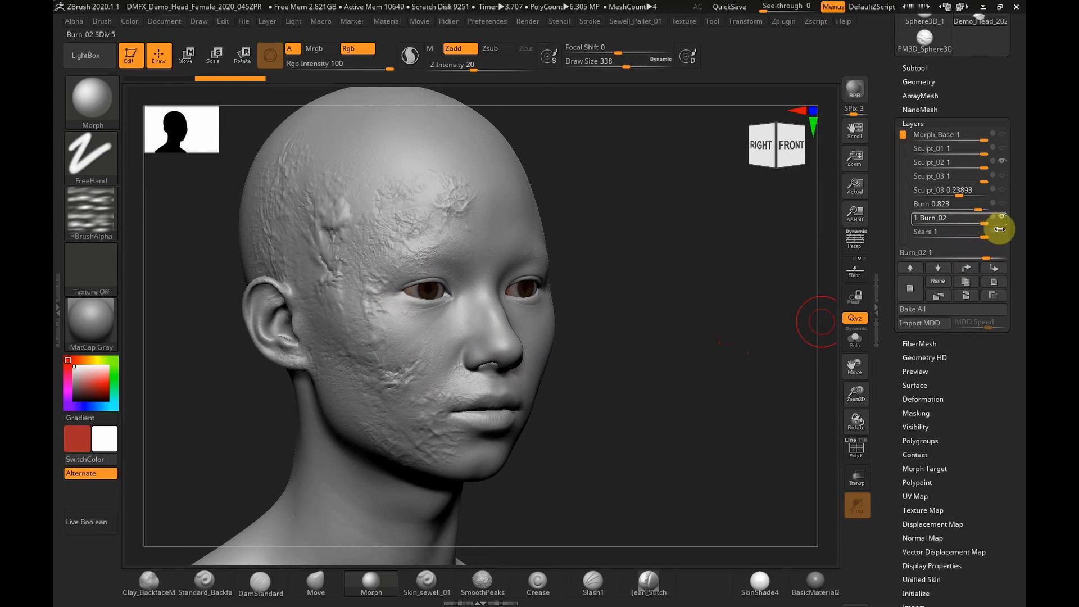
Hide the Burn_02 layer, show the Sculpt_03 layer just above Burn, and set its intensity to 0.9469.
mouse_move(964, 201)
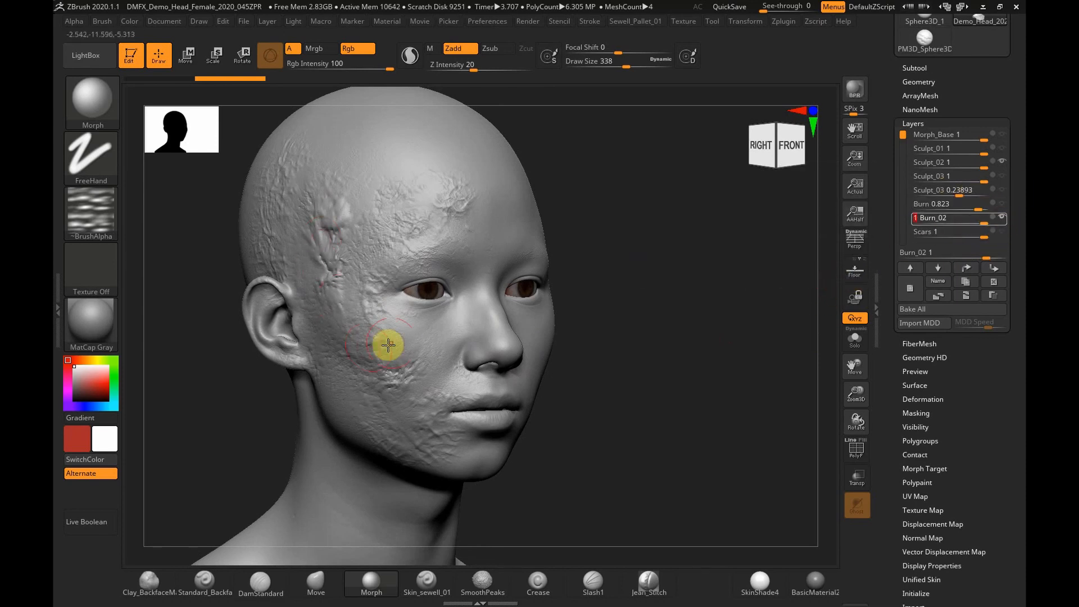
left_click(1001, 217)
left_click(1003, 191)
mouse_move(1004, 195)
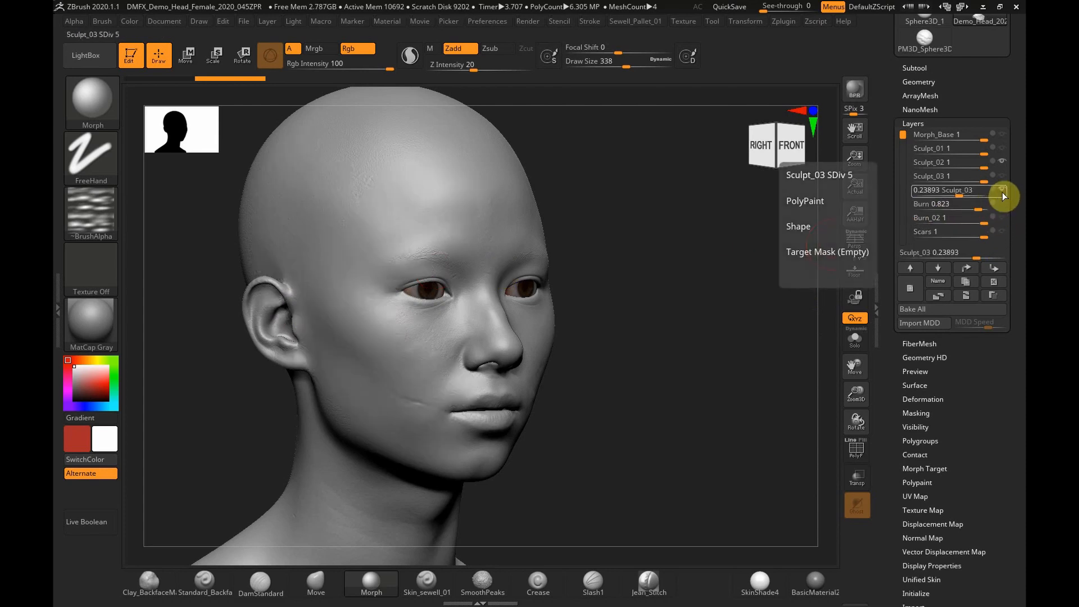
left_click_drag(691, 298, 662, 304)
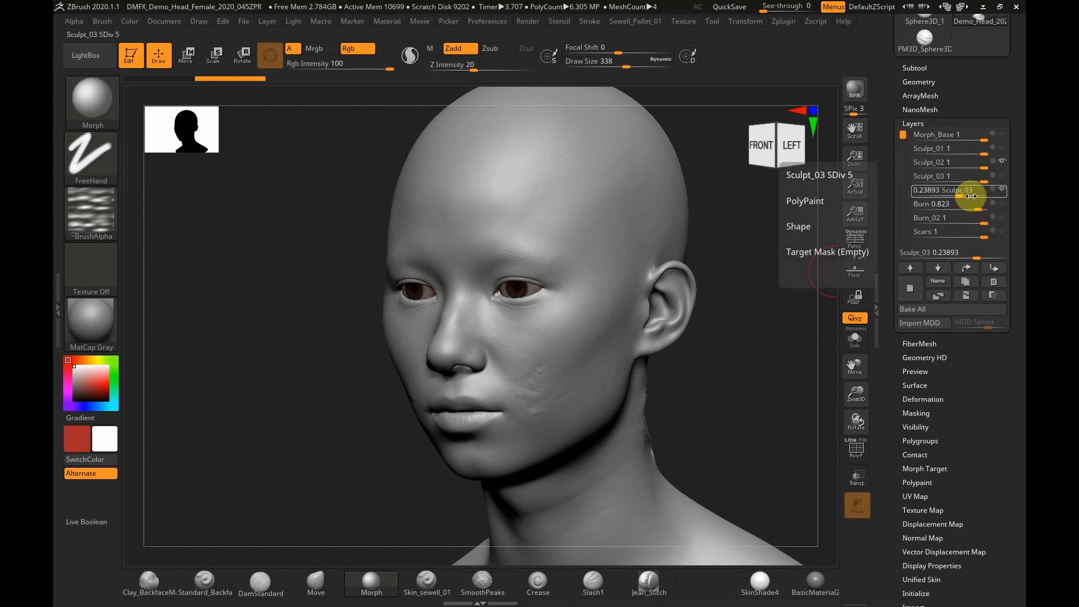
left_click_drag(963, 193, 981, 197)
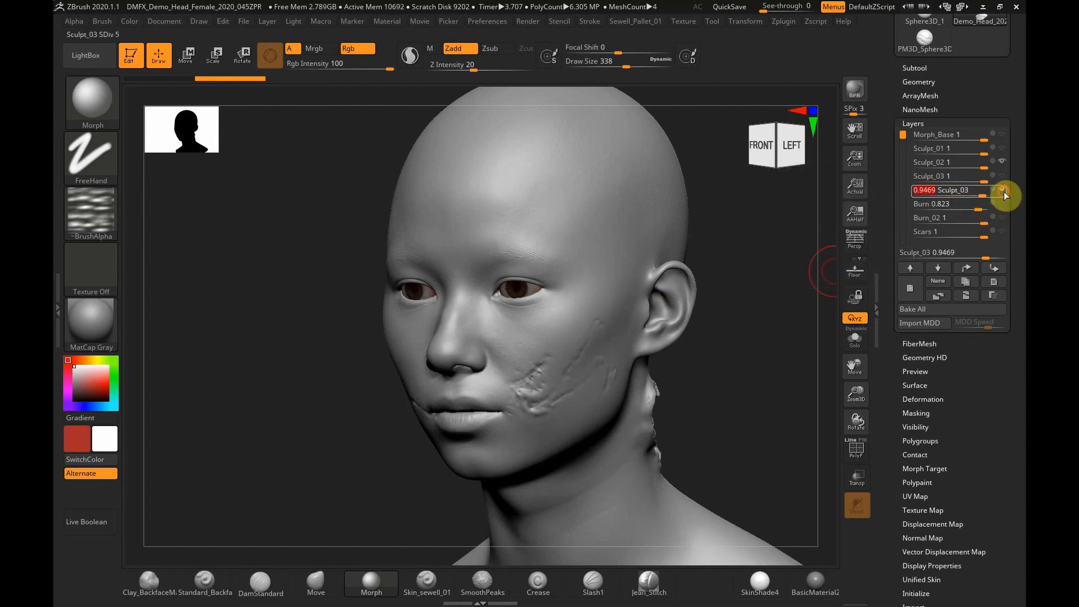
Hide the Sculpt_03 layer with intensity 0.9469 and show the Sculpt_03 layer directly above it.
left_click(1003, 191)
left_click(1002, 178)
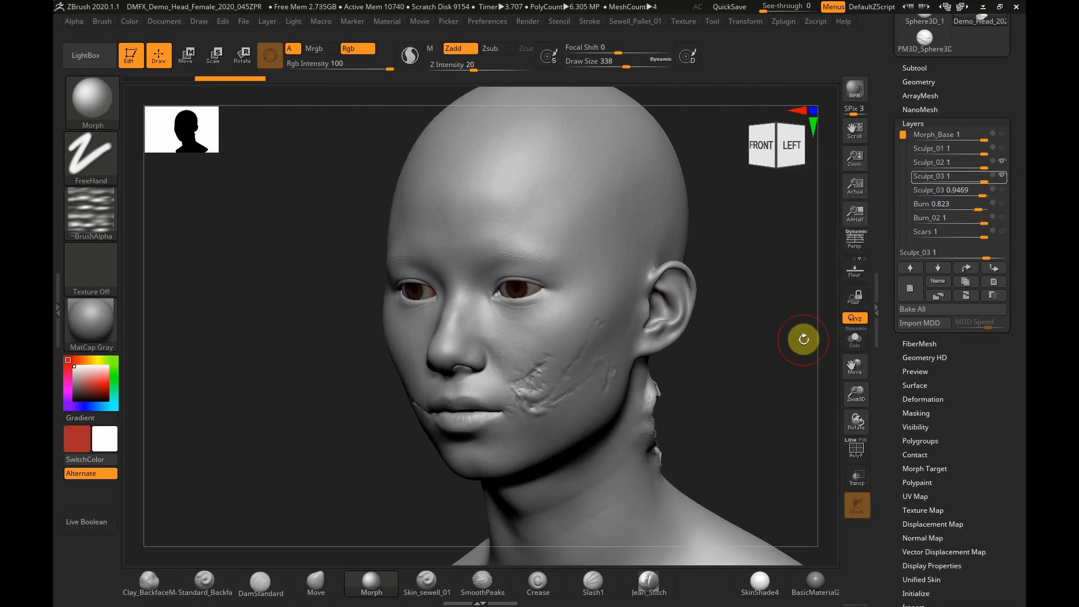
left_click_drag(803, 339, 862, 308)
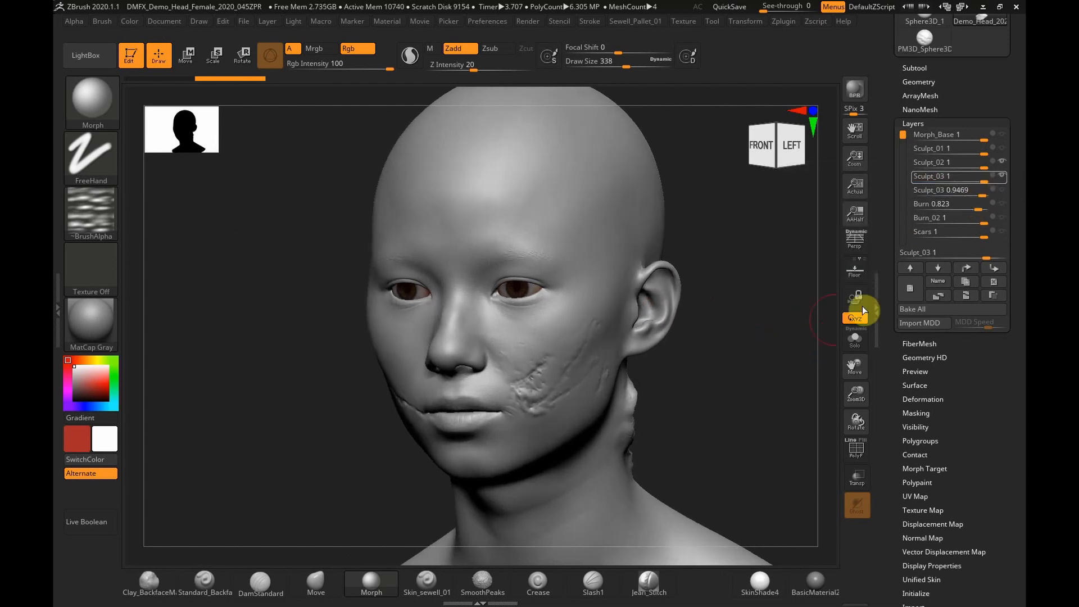
Hide the Sculpt_03 and Sculpt_02 layers, show Sculpt_01, and view its damaged cheek up close.
left_click(1004, 178)
left_click(1003, 164)
left_click(1001, 149)
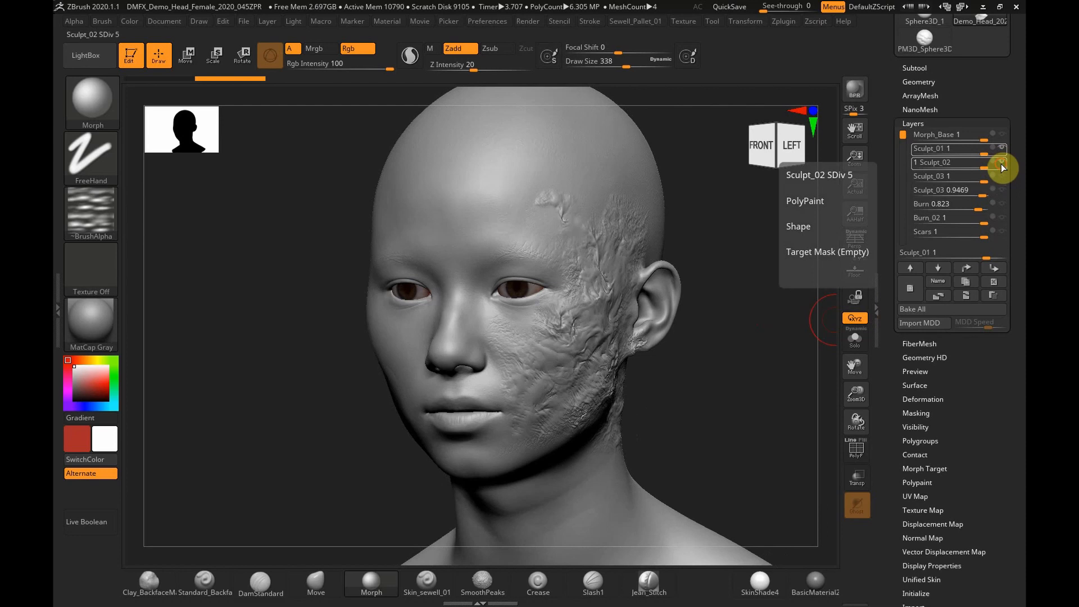
left_click(1001, 165)
mouse_move(777, 361)
left_mouse_down()
mouse_move(747, 361)
mouse_move(771, 363)
left_mouse_up()
left_click_drag(711, 411, 720, 409)
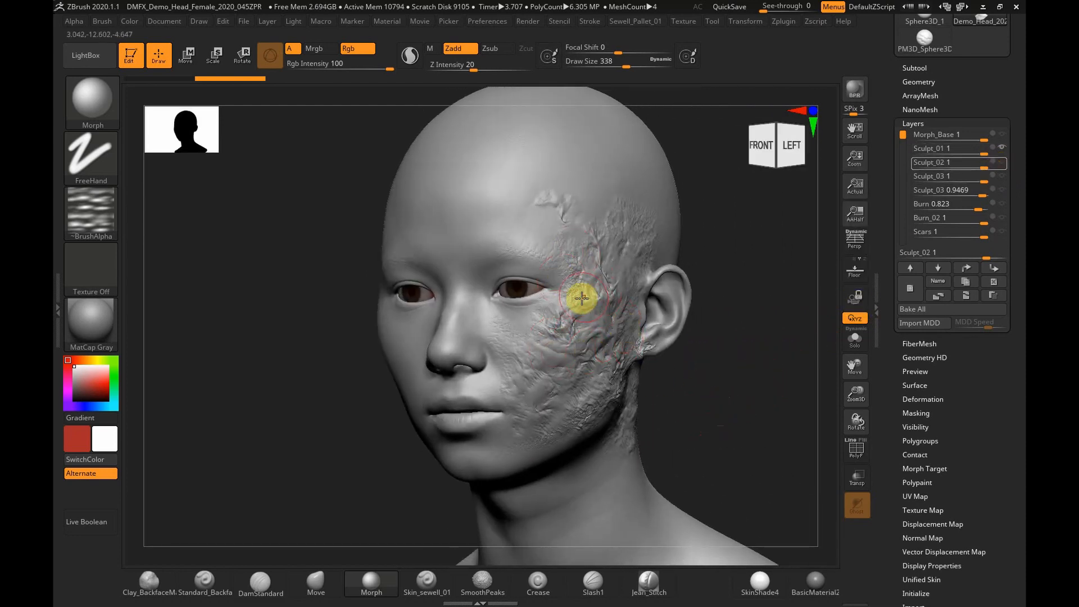
left_click_drag(859, 393, 863, 408)
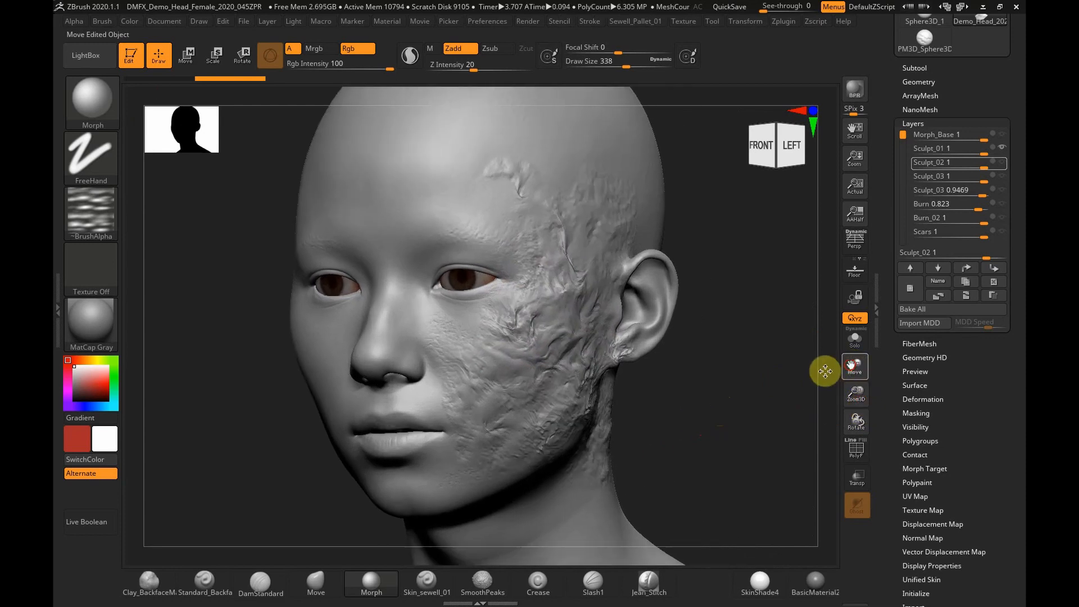